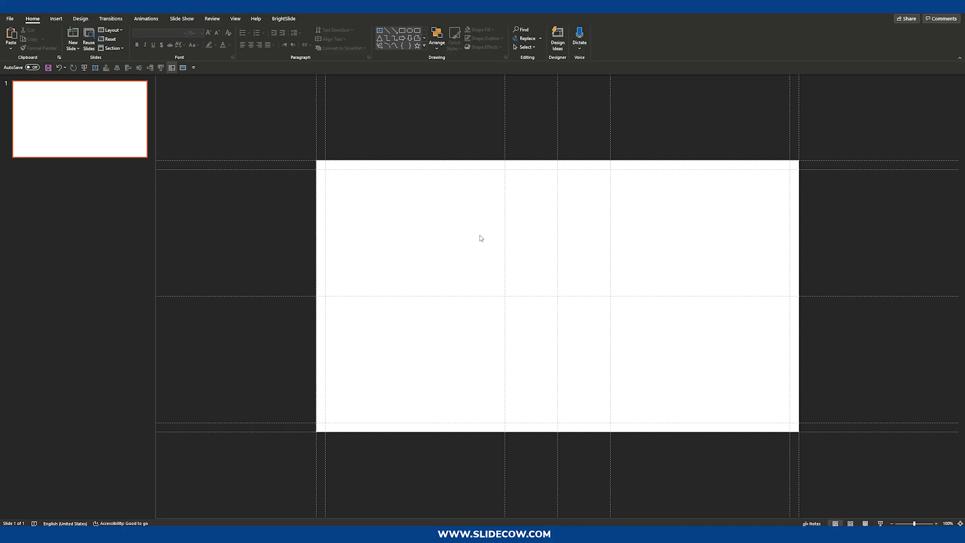
Paste the three footballer pictures and move the red-kit player past the slide's right edge
{"action": "key", "text": "ctrl+c"}
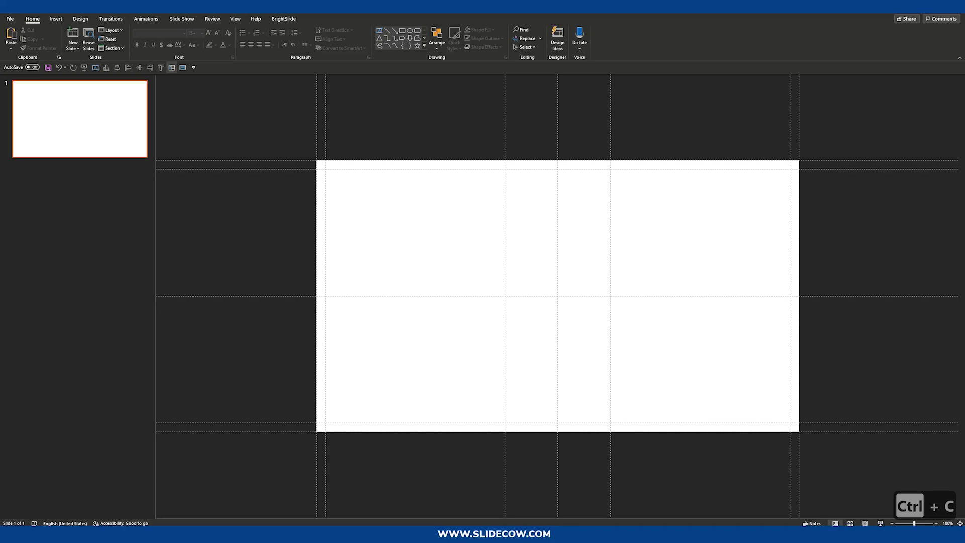
{"action": "key", "text": "ctrl+v"}
{"action": "scroll", "coordinate": [703, 231], "scroll_direction": "down", "scroll_amount": 3, "text": "ctrl"}
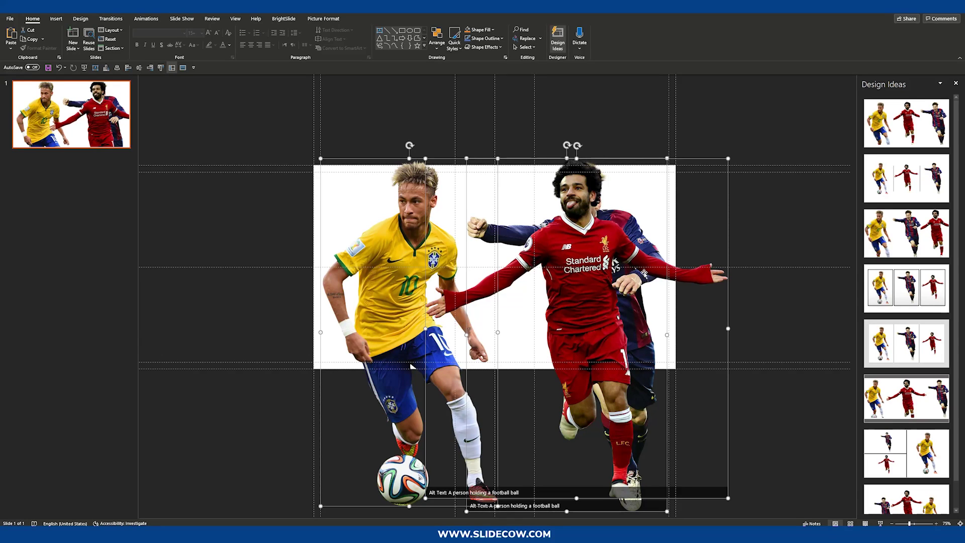
{"action": "left_click", "coordinate": [388, 108]}
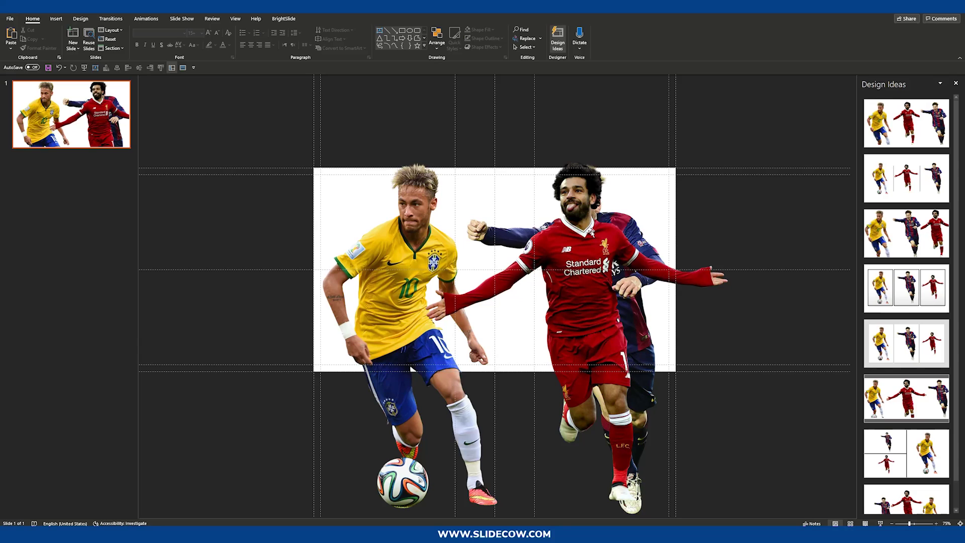
{"action": "left_click_drag", "start_coordinate": [598, 261], "coordinate": [768, 277]}
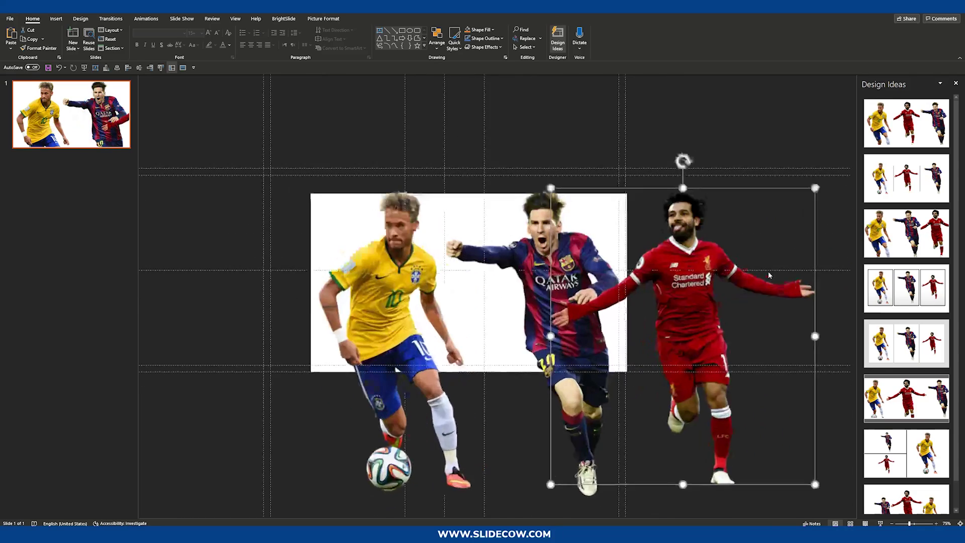
{"action": "left_click", "coordinate": [381, 301]}
Draw a test rectangle, send it behind the pictures, then delete it
{"action": "left_click", "coordinate": [56, 19]}
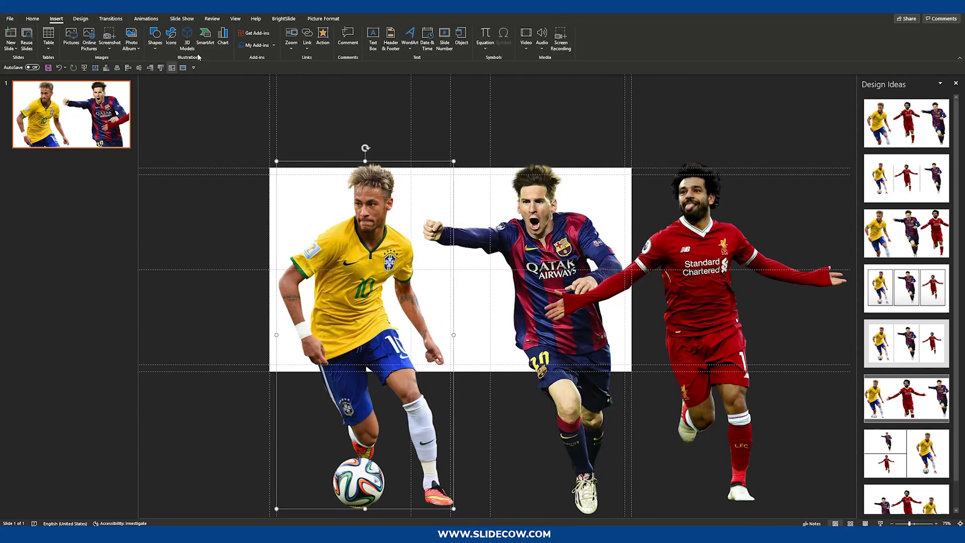
{"action": "left_click", "coordinate": [155, 38]}
{"action": "left_click", "coordinate": [152, 125]}
{"action": "left_click_drag", "start_coordinate": [236, 108], "coordinate": [308, 140]}
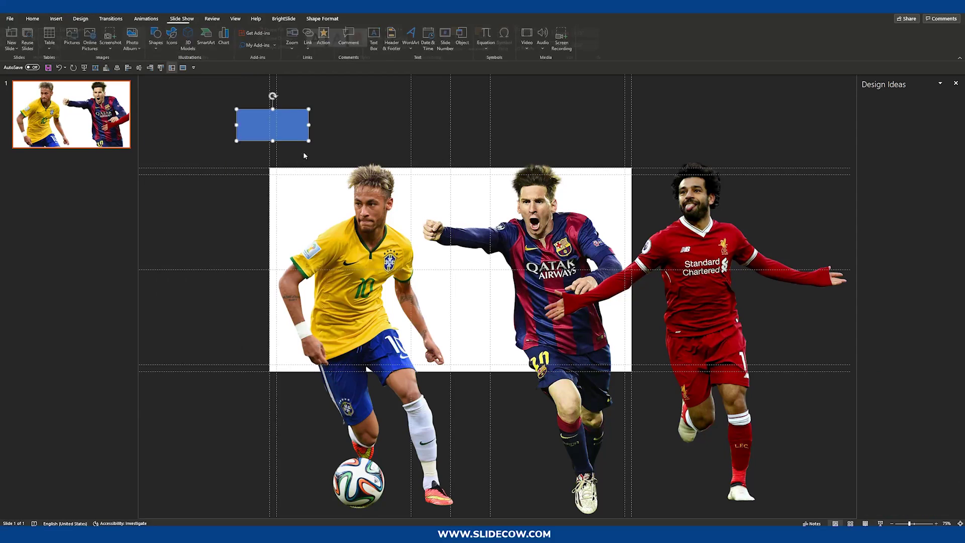
{"action": "left_click_drag", "start_coordinate": [379, 123], "coordinate": [315, 185]}
{"action": "right_click", "coordinate": [296, 173]}
{"action": "left_click", "coordinate": [322, 301]}
{"action": "key", "text": "Delete"}
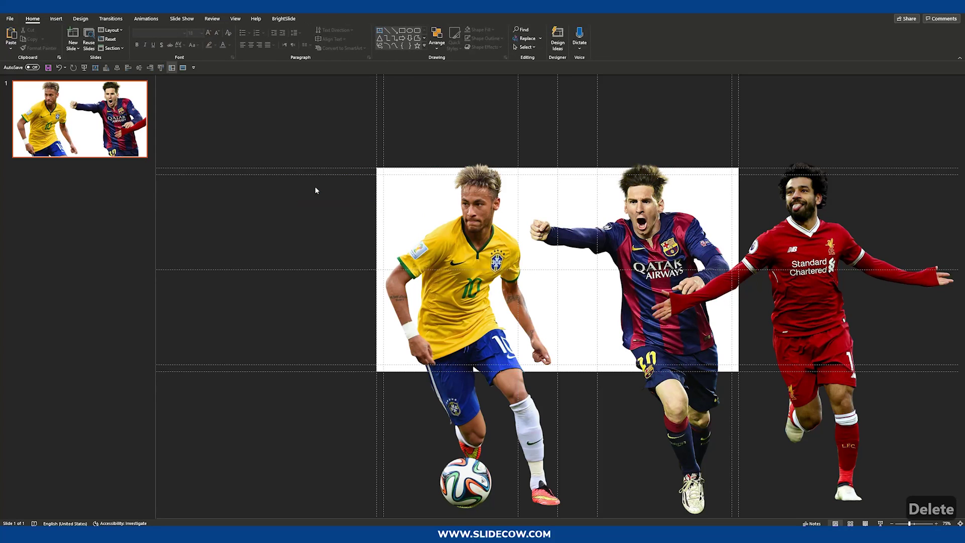
Duplicate slide 1 as slide 2 and remove all three player pictures from it
{"action": "scroll", "coordinate": [314, 186], "scroll_direction": "down", "scroll_amount": 4}
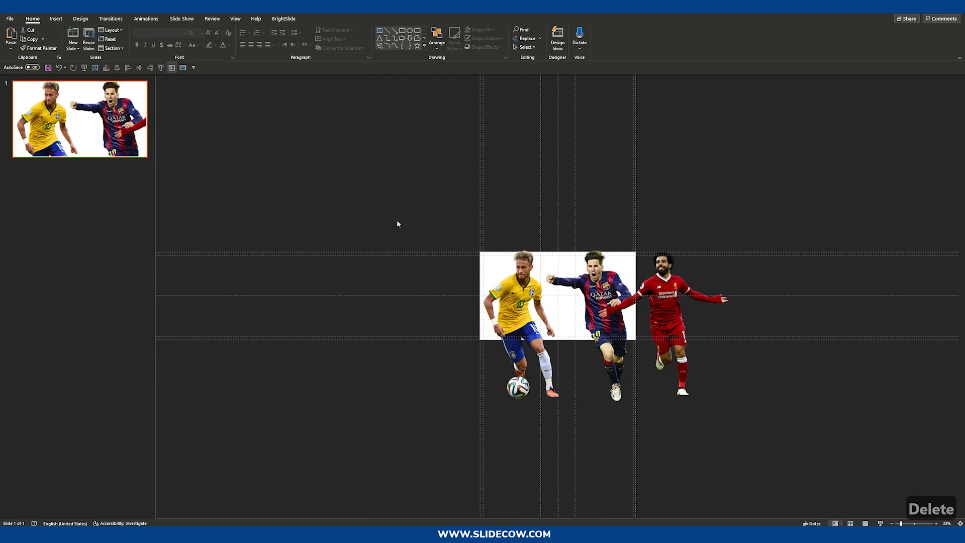
{"action": "scroll", "coordinate": [525, 327], "scroll_direction": "up", "scroll_amount": 4}
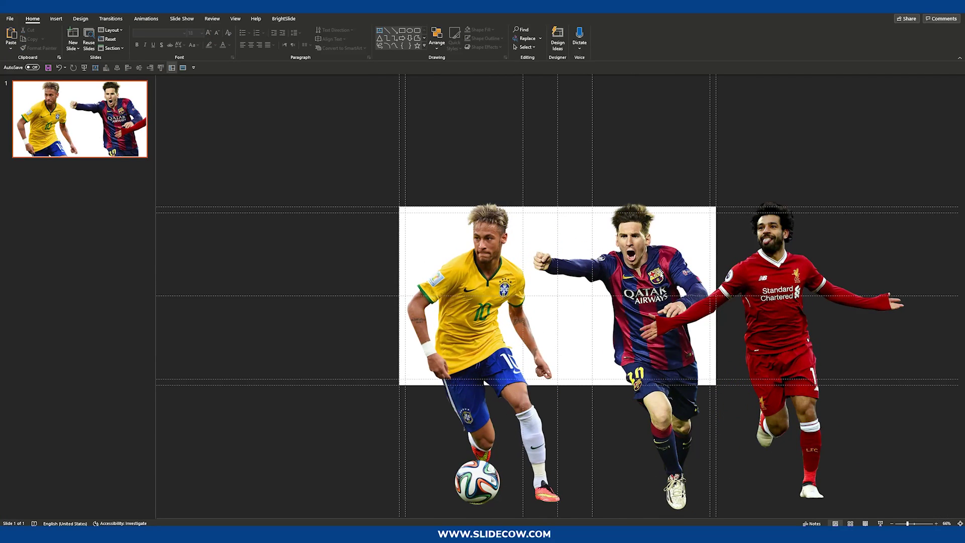
{"action": "key", "text": "ctrl+d"}
{"action": "left_click", "coordinate": [125, 151]}
{"action": "key", "text": "ctrl+d"}
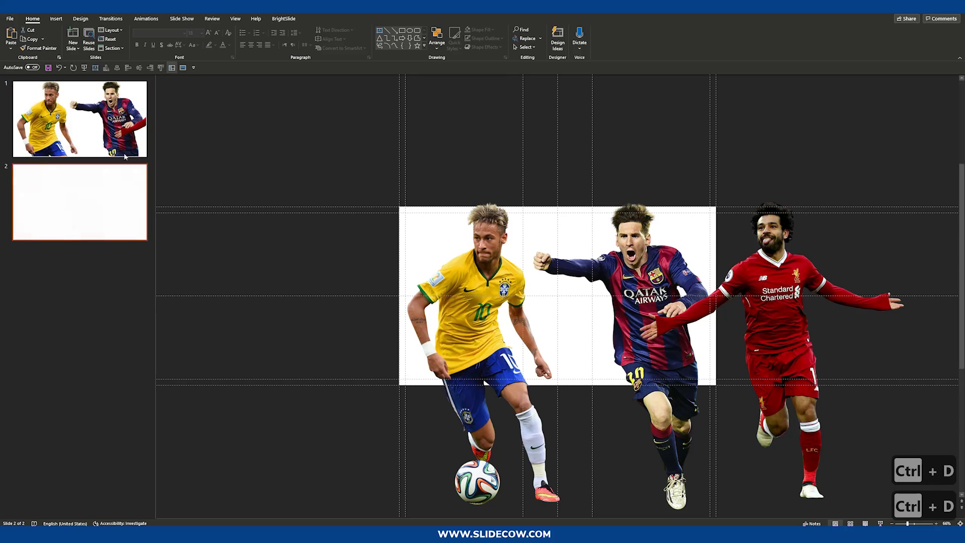
{"action": "scroll", "coordinate": [423, 197], "scroll_direction": "down", "scroll_amount": 4}
{"action": "left_click_drag", "start_coordinate": [338, 186], "coordinate": [810, 416]}
{"action": "key", "text": "Delete"}
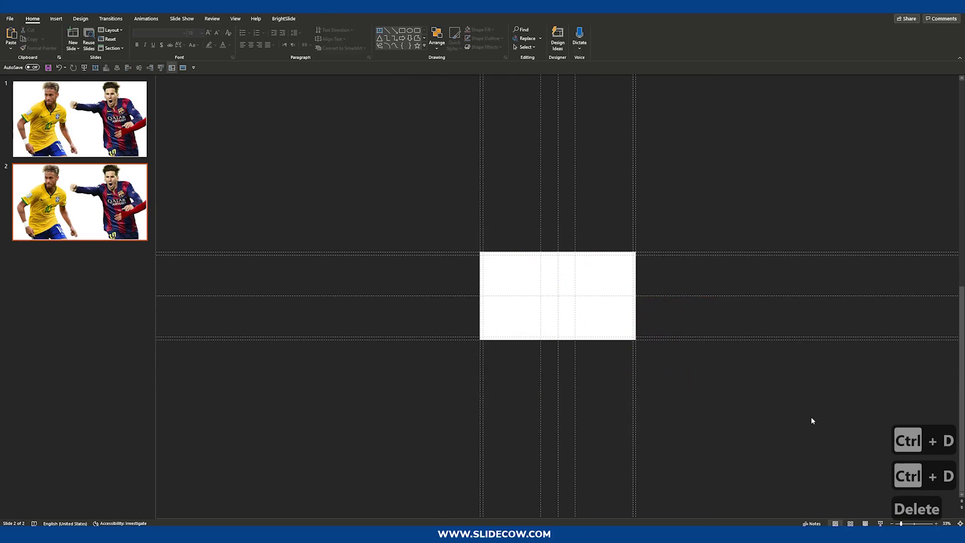
Copy the red-kit player from slide 1 onto slide 2 and shrink it slightly
{"action": "scroll", "coordinate": [758, 382], "scroll_direction": "up", "scroll_amount": 5}
{"action": "scroll", "coordinate": [721, 352], "scroll_direction": "up", "scroll_amount": 2}
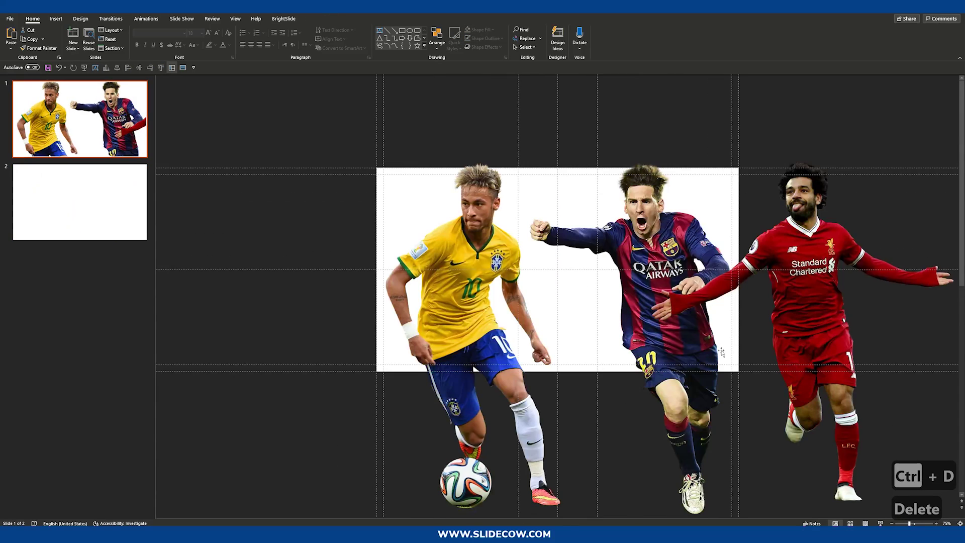
{"action": "left_click", "coordinate": [721, 352]}
{"action": "key", "text": "ctrl+c"}
{"action": "left_click", "coordinate": [112, 186]}
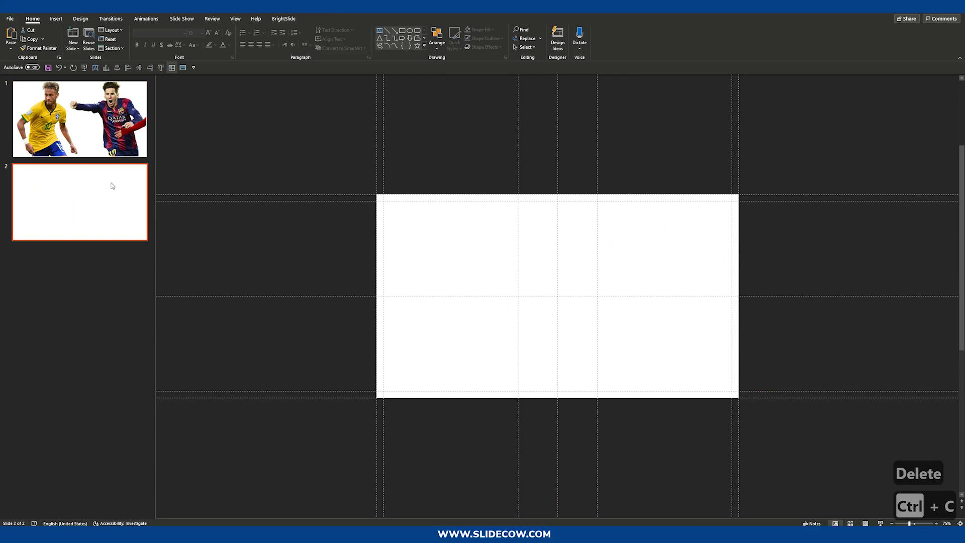
{"action": "key", "text": "ctrl+v"}
{"action": "left_click_drag", "start_coordinate": [808, 308], "coordinate": [663, 308]}
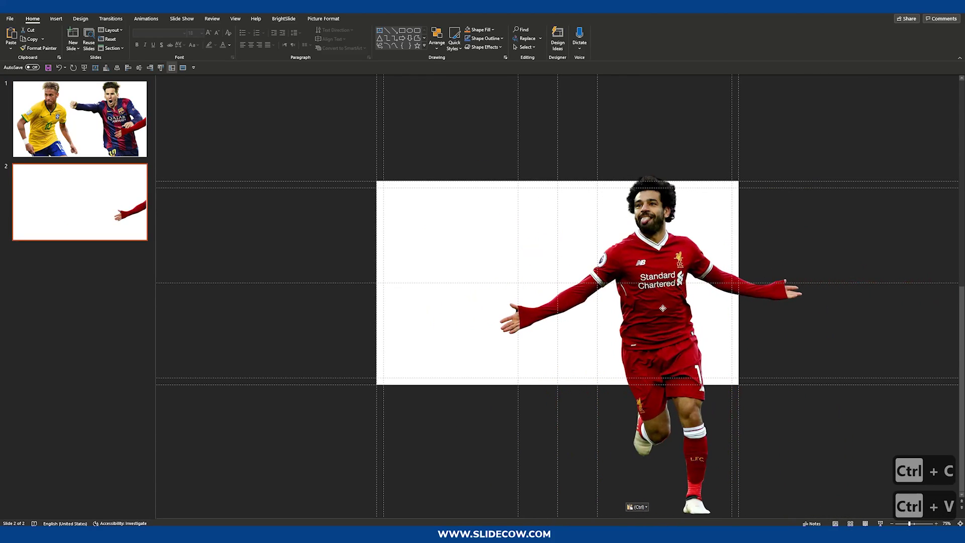
{"action": "left_click_drag", "start_coordinate": [498, 176], "coordinate": [515, 191]}
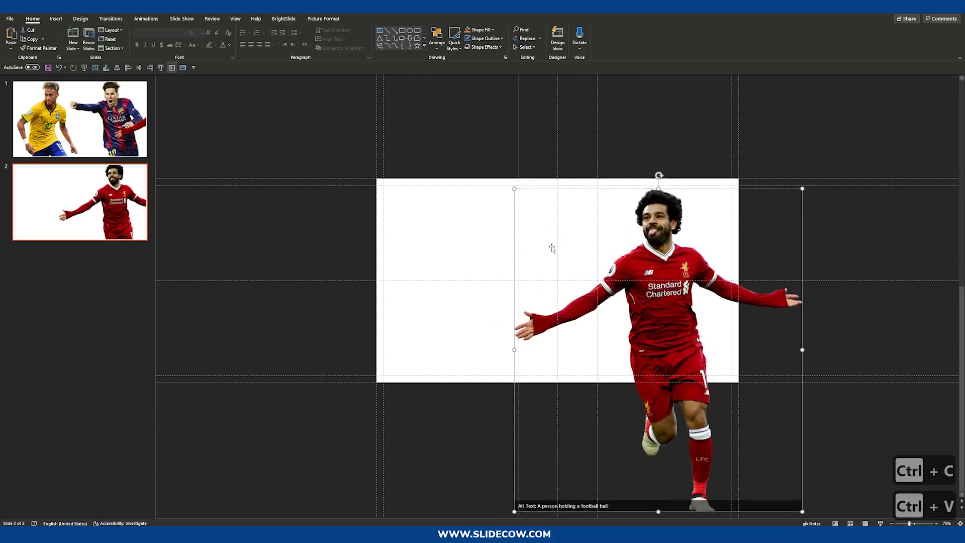
Move the red-kit player further right so it overhangs the slide edge
{"action": "scroll", "coordinate": [551, 247], "scroll_direction": "down", "scroll_amount": 1}
{"action": "key", "text": "Escape"}
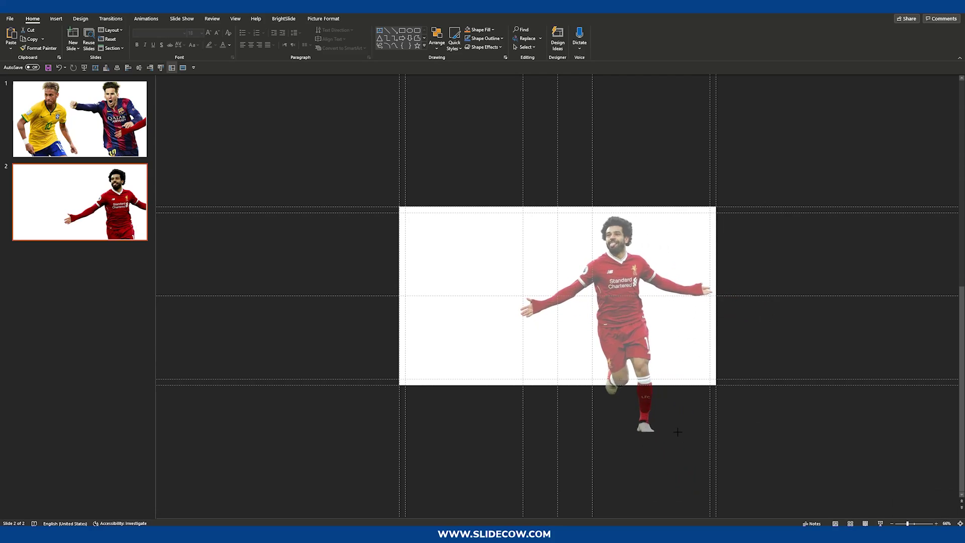
{"action": "left_click", "coordinate": [678, 432]}
{"action": "scroll", "coordinate": [679, 402], "scroll_direction": "up", "scroll_amount": 4}
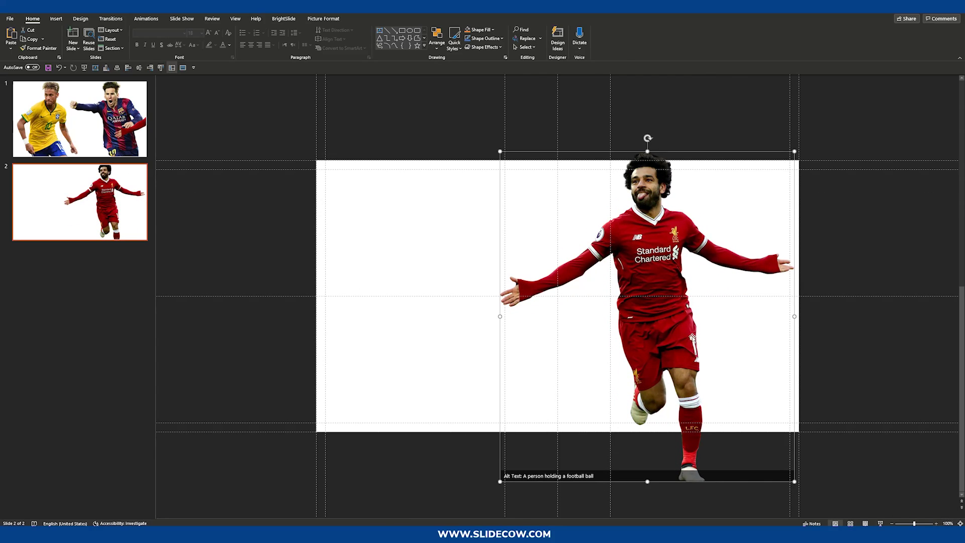
{"action": "left_click_drag", "start_coordinate": [687, 262], "coordinate": [767, 245]}
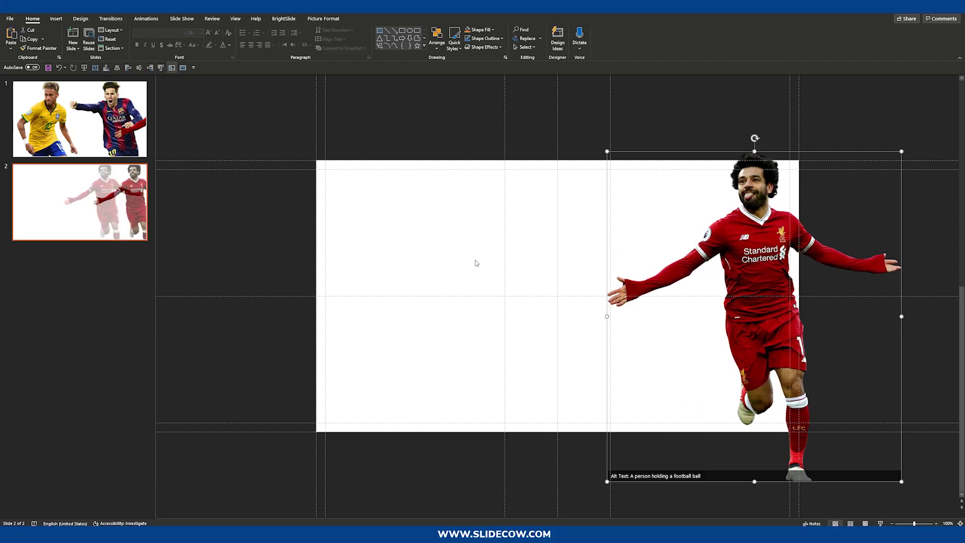
{"action": "left_click", "coordinate": [474, 261]}
{"action": "left_click", "coordinate": [55, 18]}
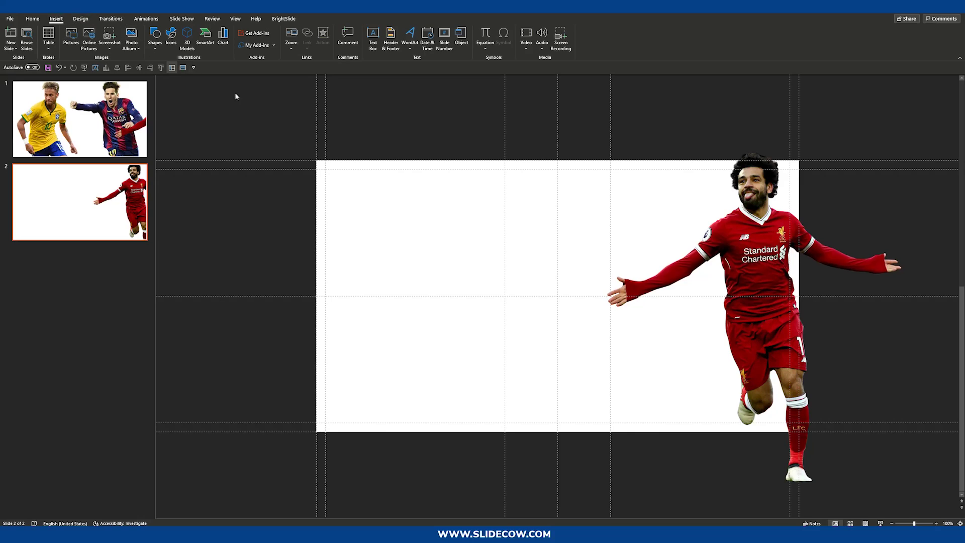
Add a top-left 'Mohamed' text box in Galano Grotesque DEMO at size 35
{"action": "left_click", "coordinate": [373, 38]}
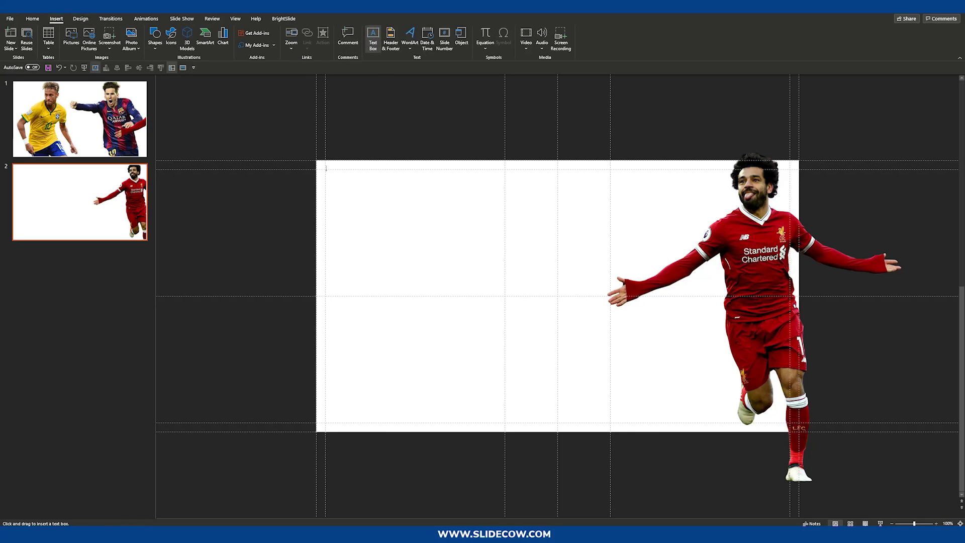
{"action": "left_click_drag", "start_coordinate": [326, 169], "coordinate": [462, 198]}
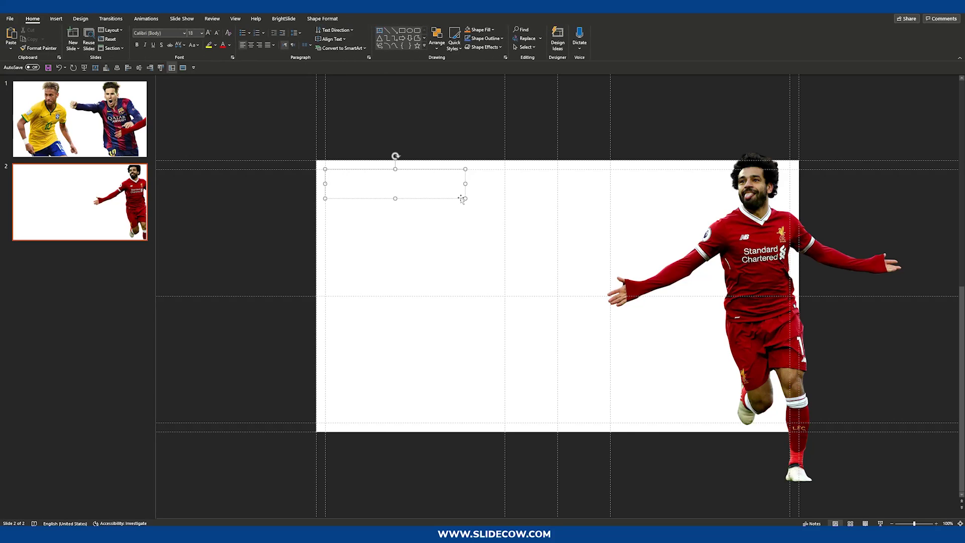
{"action": "type", "text": "Mohamed"}
{"action": "key", "text": "Escape"}
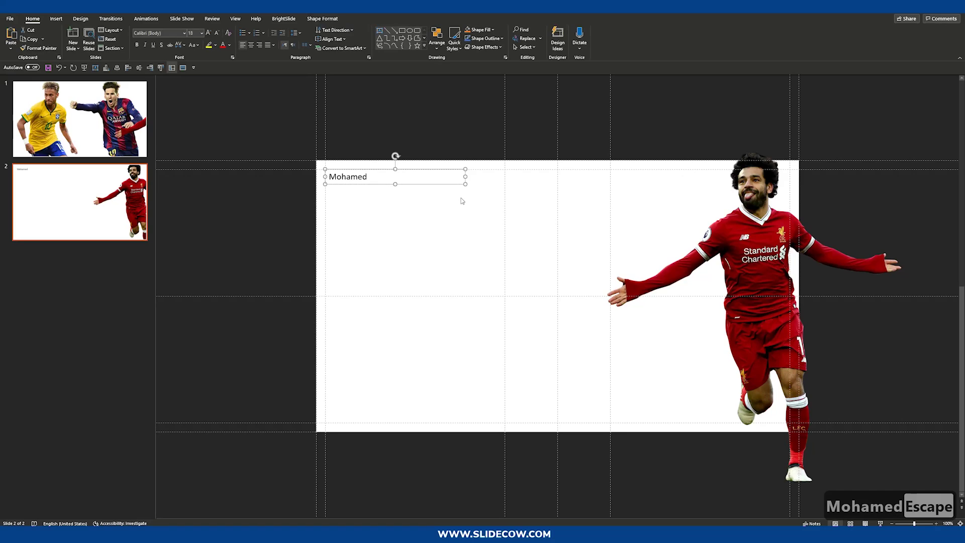
{"action": "left_click", "coordinate": [157, 33]}
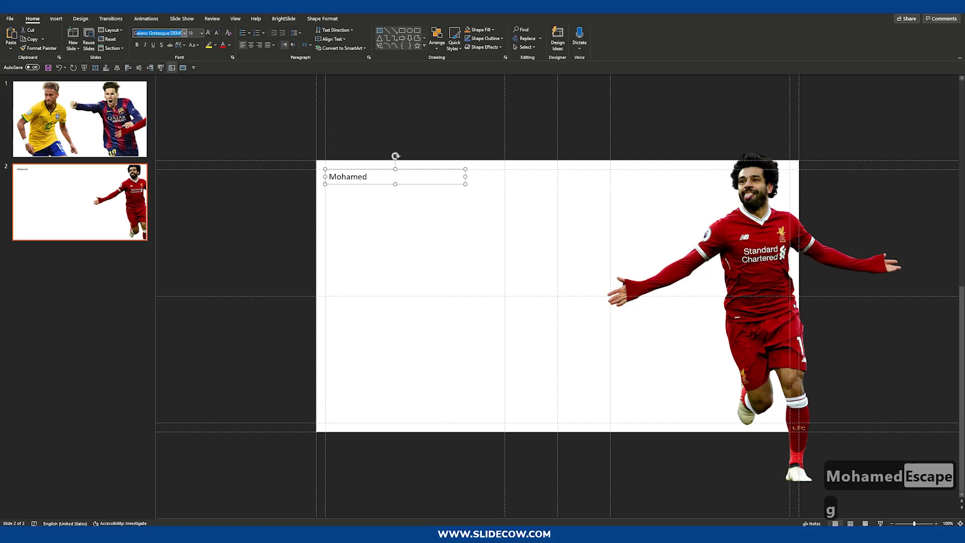
{"action": "type", "text": "gal"}
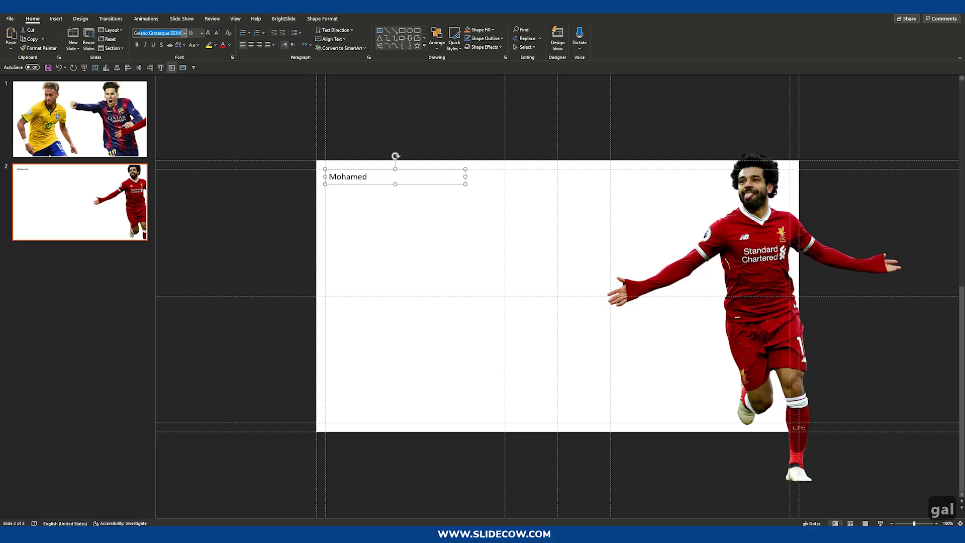
{"action": "key", "text": "Return"}
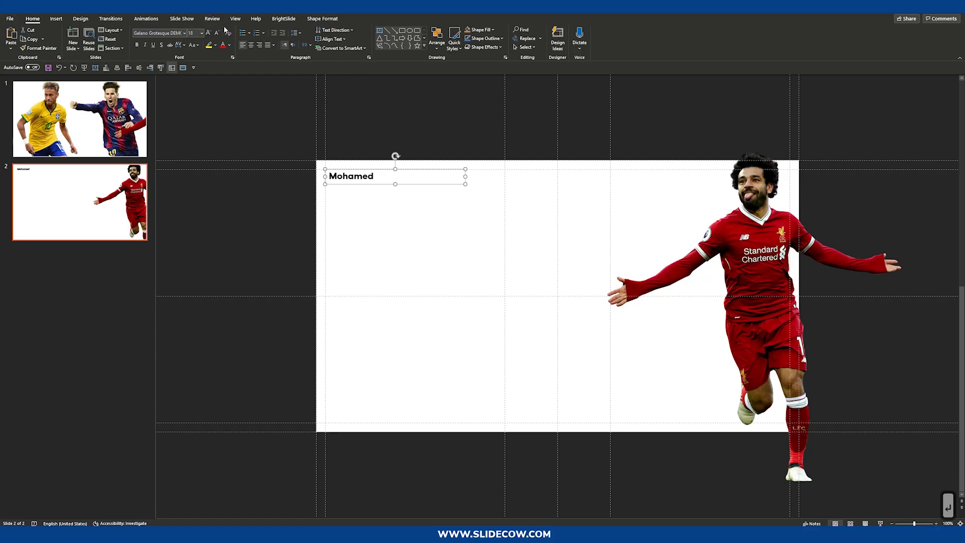
{"action": "left_click", "coordinate": [191, 33]}
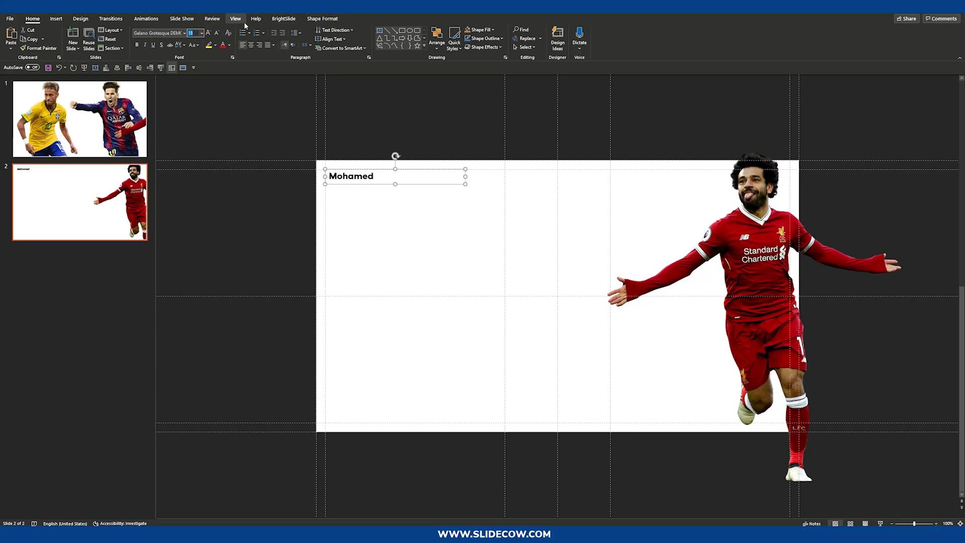
{"action": "type", "text": "35"}
{"action": "key", "text": "Return"}
Duplicate it below as 'SALAH' at size 96 and widen the box to one line
{"action": "left_click_drag", "start_coordinate": [421, 180], "coordinate": [404, 218]}
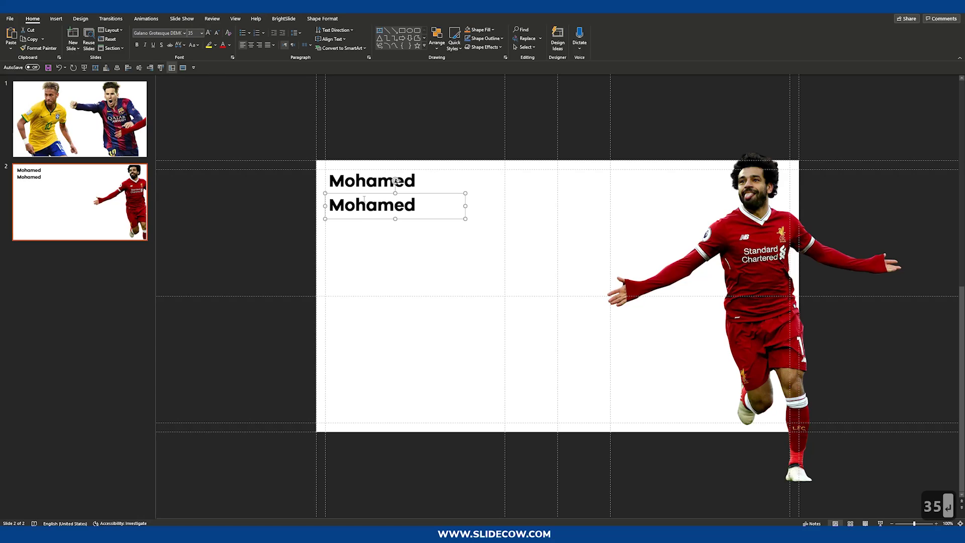
{"action": "left_click", "coordinate": [192, 33]}
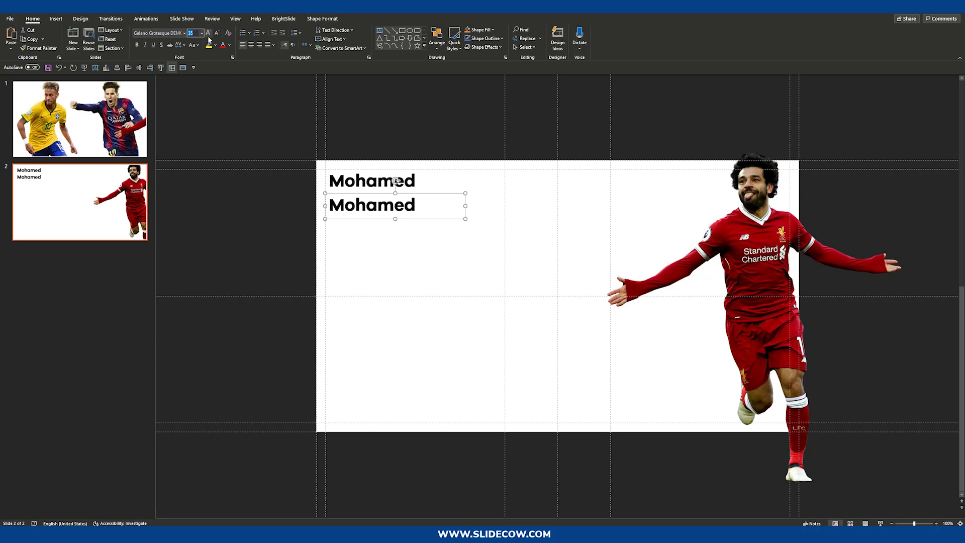
{"action": "type", "text": "96"}
{"action": "key", "text": "Return"}
{"action": "left_click", "coordinate": [378, 263]}
{"action": "triple_click", "coordinate": [378, 264]}
{"action": "key", "text": "Caps_Lock"}
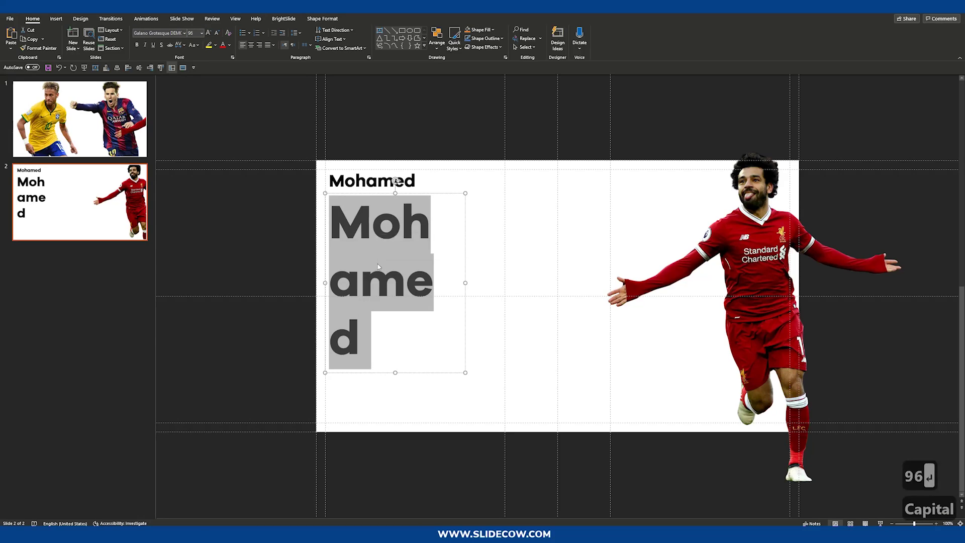
{"action": "type", "text": "SALAH"}
{"action": "key", "text": "Caps_Lock"}
{"action": "key", "text": "Escape"}
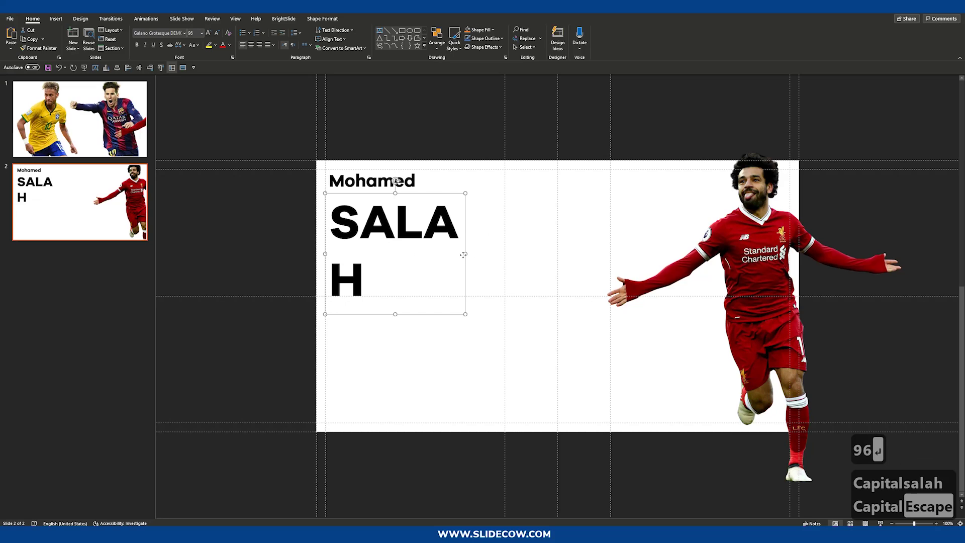
{"action": "left_click_drag", "start_coordinate": [465, 254], "coordinate": [504, 254]}
{"action": "scroll", "coordinate": [363, 205], "scroll_direction": "up", "scroll_amount": 3}
Nudge the SALAH text box up to sit closer beneath Mohamed
{"action": "left_click", "coordinate": [283, 147]}
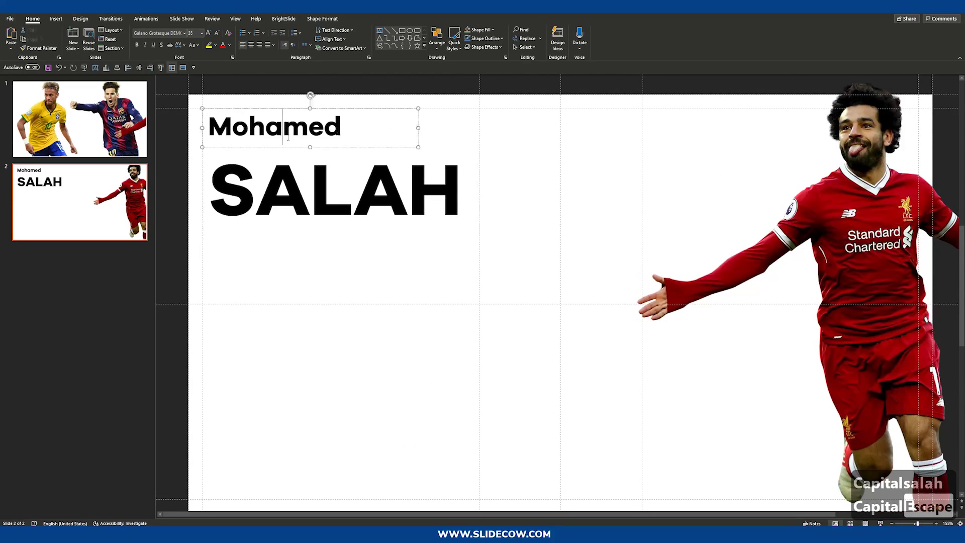
{"action": "left_click", "coordinate": [277, 145]}
{"action": "key", "text": "Escape"}
{"action": "left_click", "coordinate": [275, 142]}
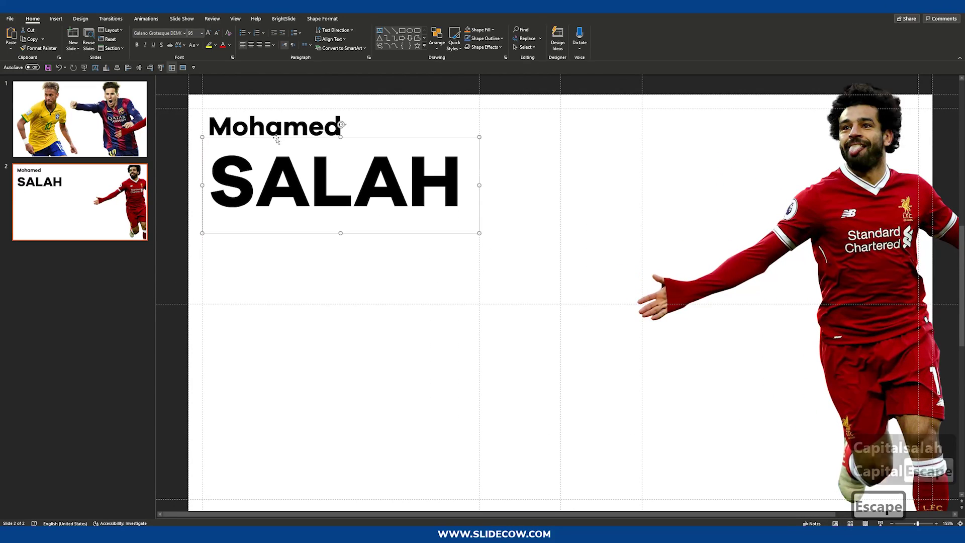
{"action": "scroll", "coordinate": [212, 170], "scroll_direction": "up", "scroll_amount": 5}
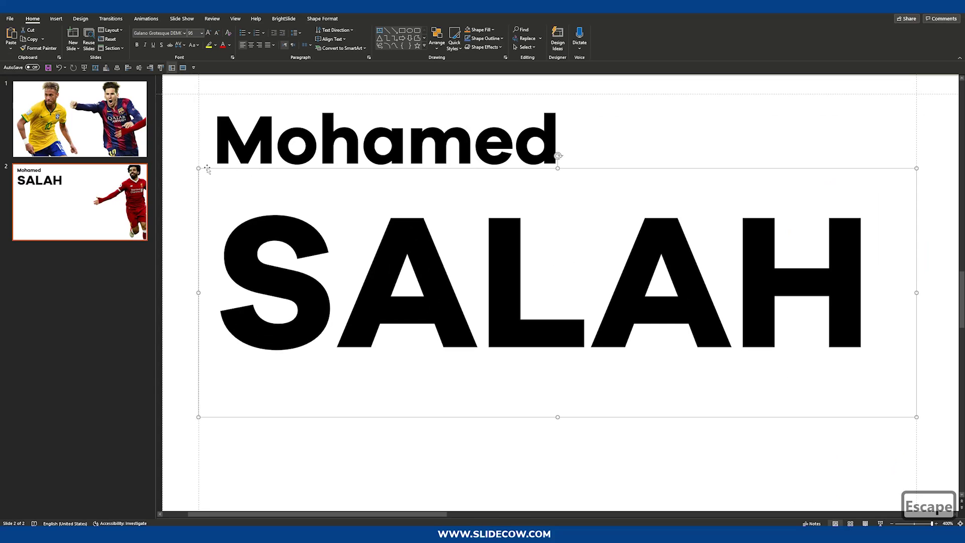
{"action": "key", "text": "Up"}
{"action": "key", "text": "Up"}
{"action": "key", "text": "Up"}
{"action": "key", "text": "Up"}
{"action": "key", "text": "Up"}
{"action": "key", "text": "Up"}
{"action": "key", "text": "Up"}
{"action": "key", "text": "Up"}
{"action": "key", "text": "Up"}
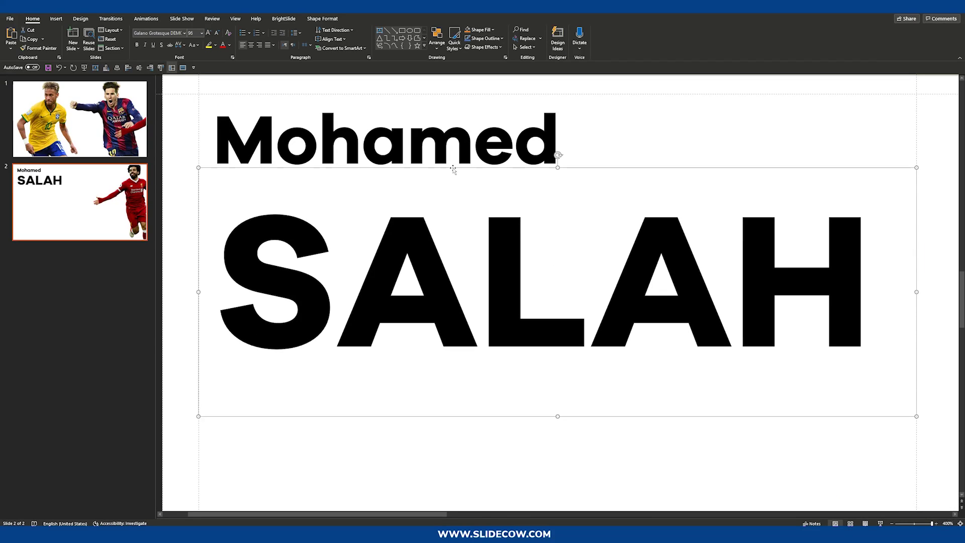
{"action": "key", "text": "Up"}
{"action": "key", "text": "Up"}
{"action": "key", "text": "Up"}
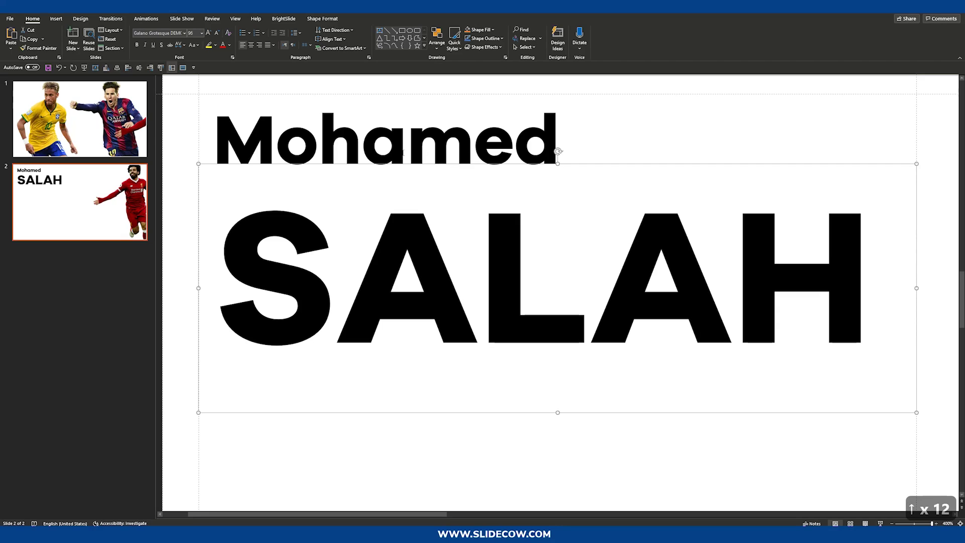
{"action": "key", "text": "Down"}
{"action": "key", "text": "Down"}
{"action": "key", "text": "Down"}
{"action": "key", "text": "Up"}
{"action": "key", "text": "Up"}
{"action": "key", "text": "Up"}
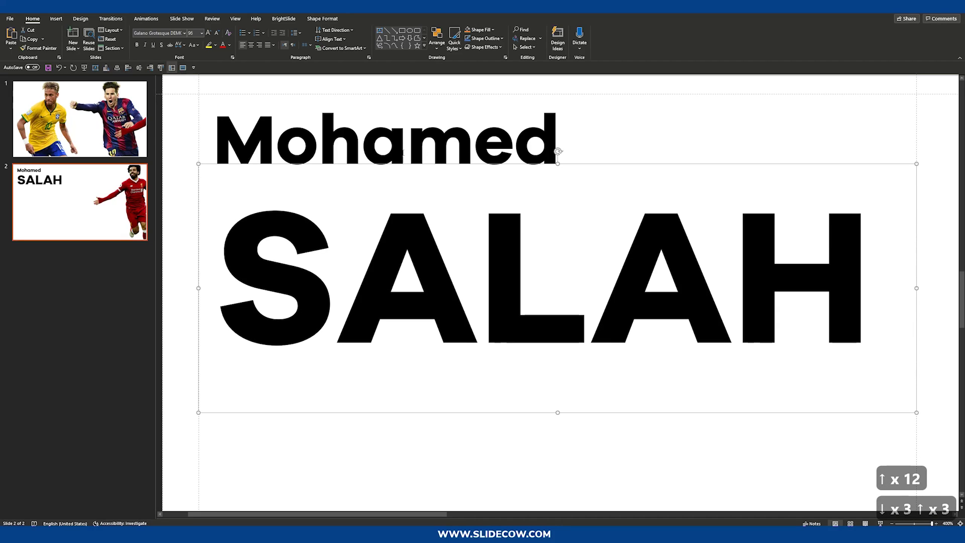
{"action": "key", "text": "Escape"}
{"action": "key", "text": "Escape"}
{"action": "scroll", "coordinate": [558, 291], "scroll_direction": "down", "scroll_amount": 10}
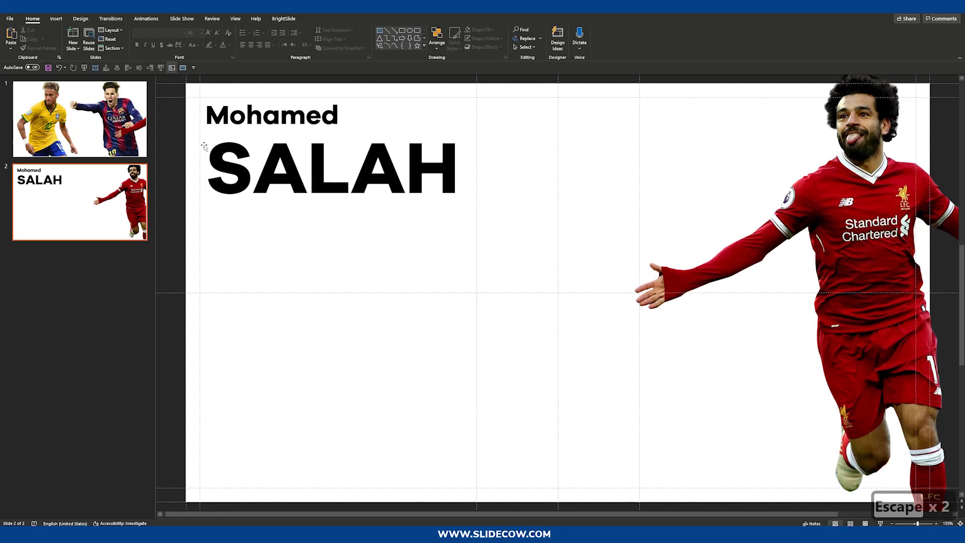
Clear the selection and bring up the Insert shapes gallery
{"action": "left_click", "coordinate": [206, 117]}
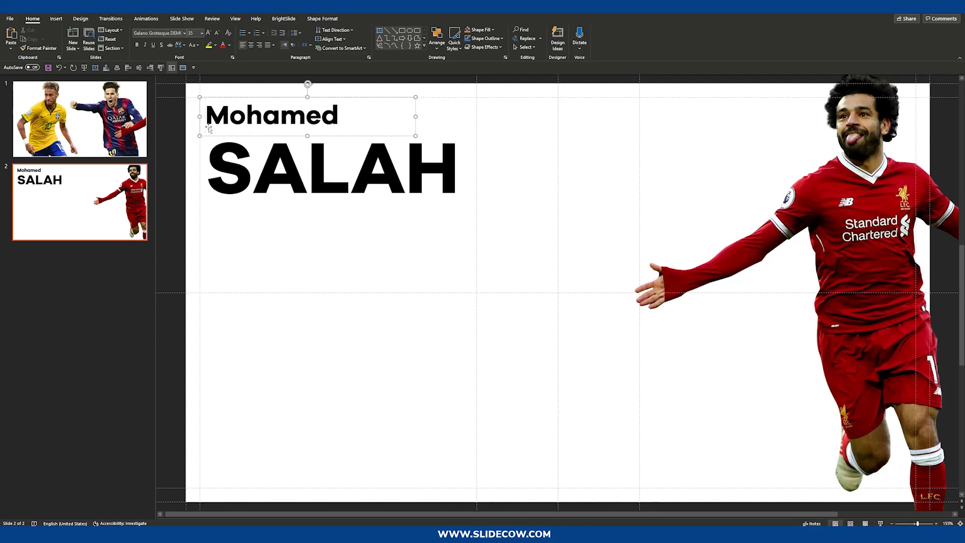
{"action": "key", "text": "Escape"}
{"action": "key", "text": "Escape"}
{"action": "key", "text": "Escape"}
{"action": "left_click", "coordinate": [56, 19]}
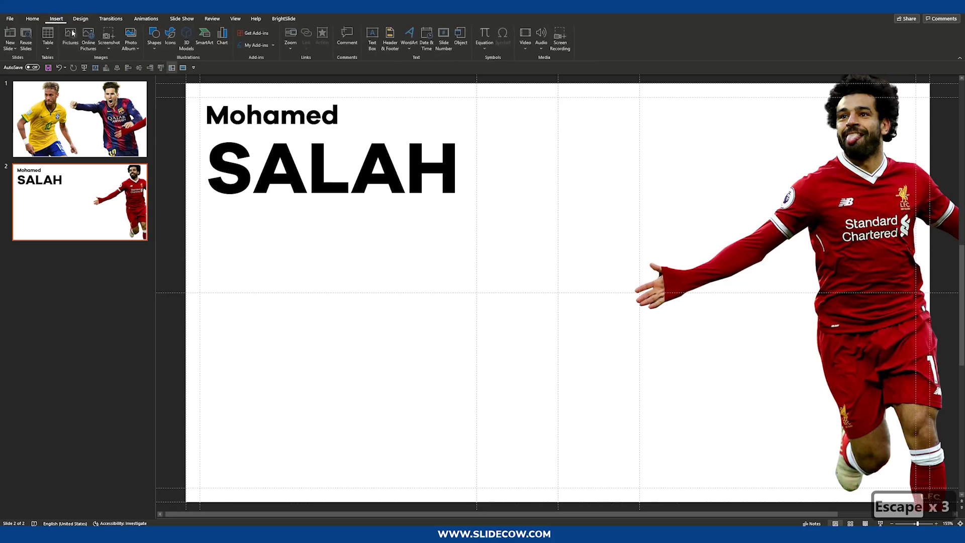
{"action": "left_click", "coordinate": [156, 36]}
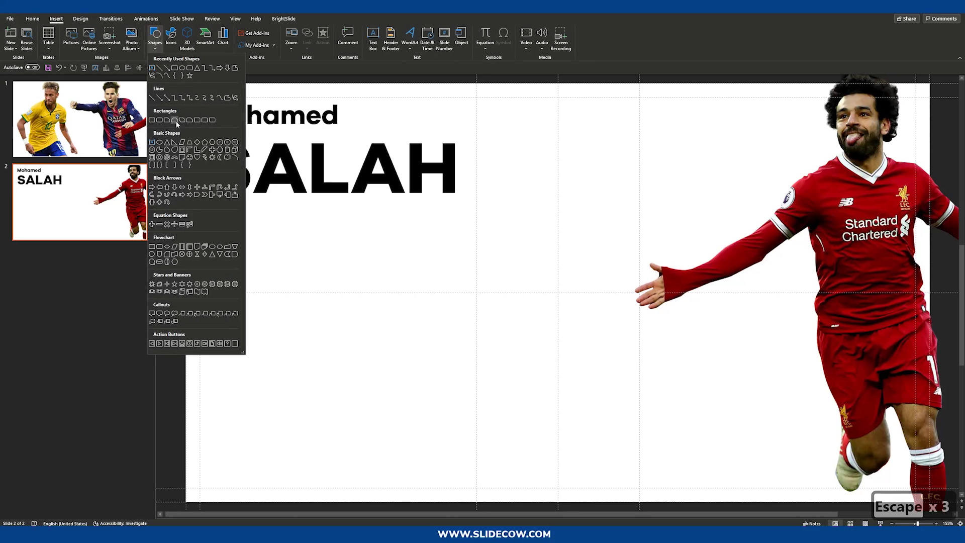
Draw a vertical guide line at the text's left edge and nudge SALAH left to meet it
{"action": "left_click", "coordinate": [152, 98]}
{"action": "mouse_move", "coordinate": [206, 100]}
{"action": "left_mouse_down"}
{"action": "mouse_move", "coordinate": [195, 207]}
{"action": "mouse_move", "coordinate": [204, 206]}
{"action": "left_mouse_up"}
{"action": "scroll", "coordinate": [205, 206], "scroll_direction": "up", "scroll_amount": 5}
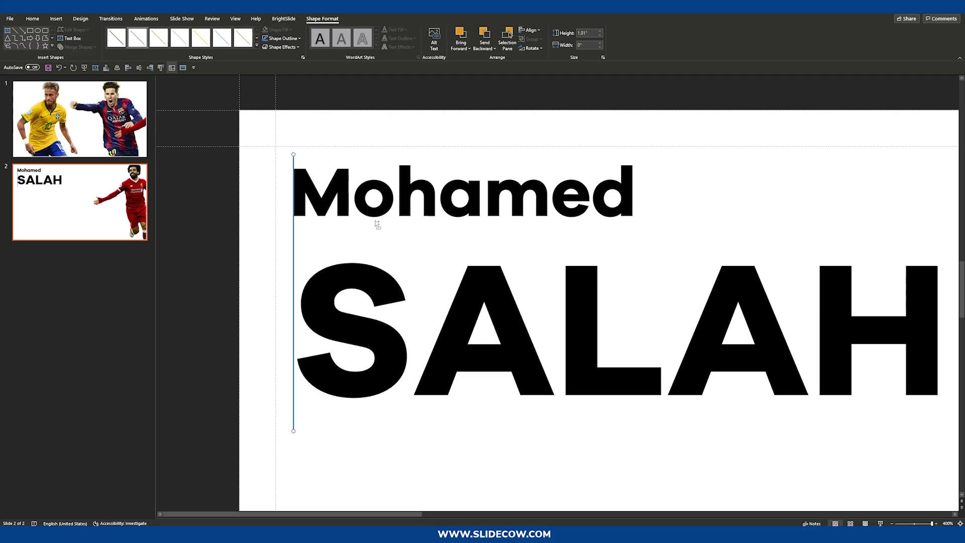
{"action": "key", "text": "ctrl+Left"}
{"action": "key", "text": "ctrl+Left"}
{"action": "key", "text": "ctrl+Right"}
{"action": "key", "text": "ctrl+Right"}
{"action": "key", "text": "ctrl+Right"}
{"action": "key", "text": "ctrl+Left"}
{"action": "key", "text": "ctrl+Left"}
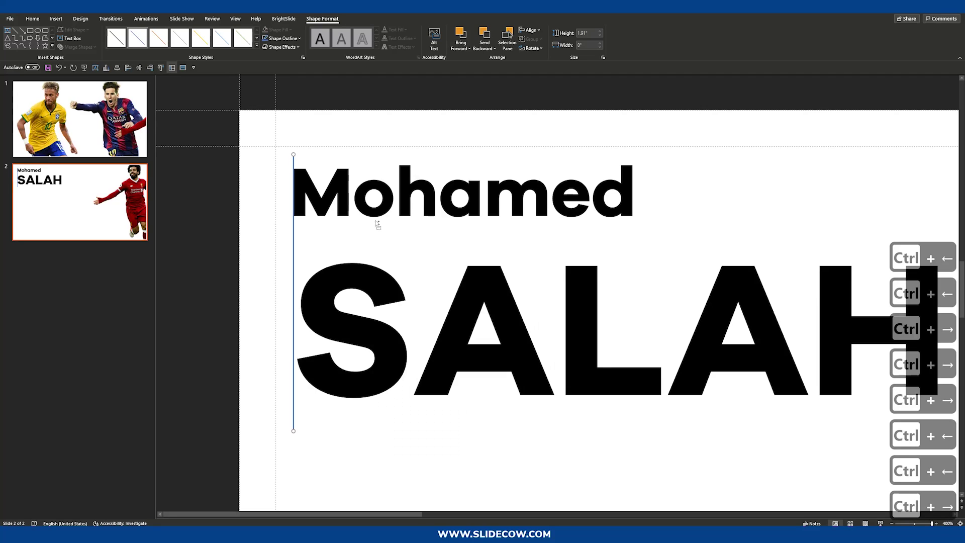
{"action": "key", "text": "Escape"}
{"action": "key", "text": "ctrl+z"}
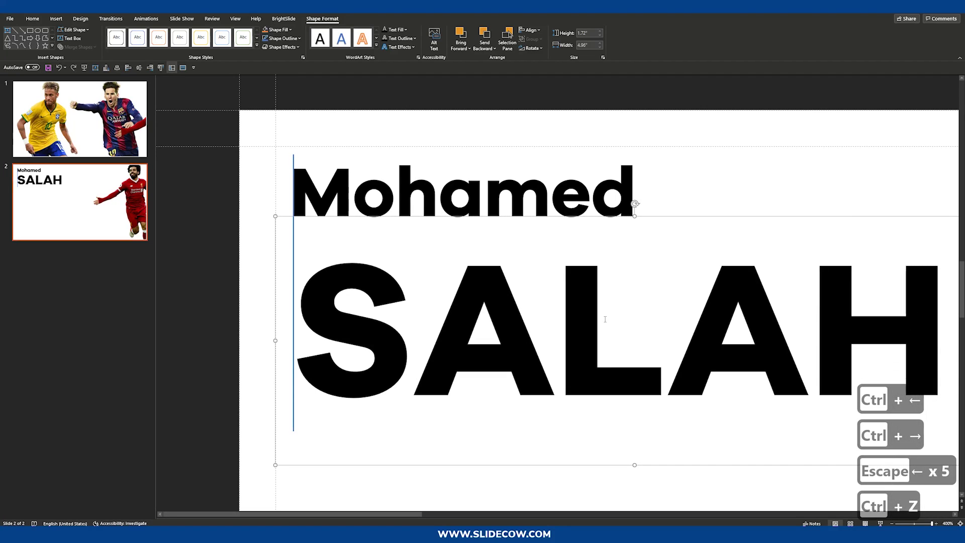
{"action": "scroll", "coordinate": [501, 269], "scroll_direction": "down", "scroll_amount": 3}
{"action": "key", "text": "Left"}
{"action": "key", "text": "Left"}
{"action": "key", "text": "Left"}
{"action": "key", "text": "Left"}
{"action": "key", "text": "Left"}
{"action": "key", "text": "Left"}
{"action": "key", "text": "Left"}
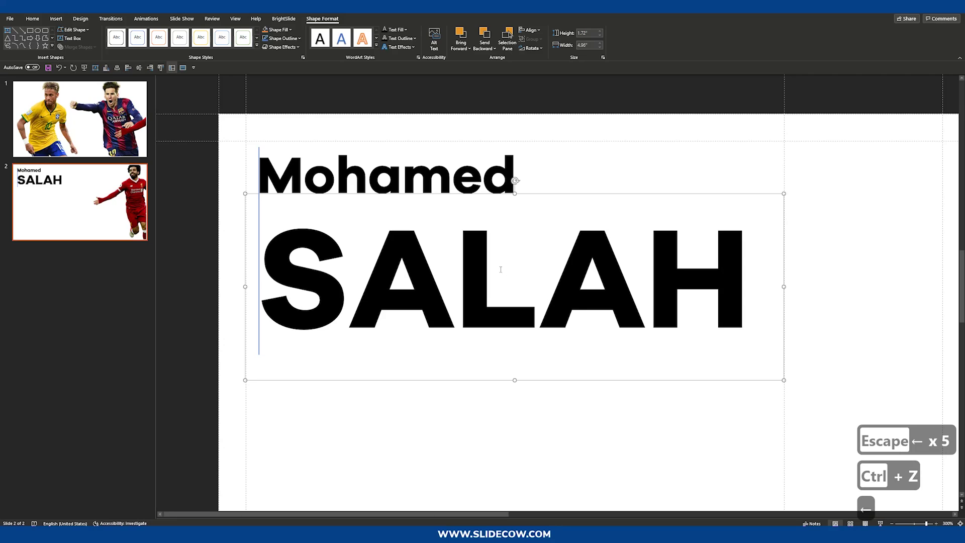
{"action": "key", "text": "Escape"}
{"action": "key", "text": "Escape"}
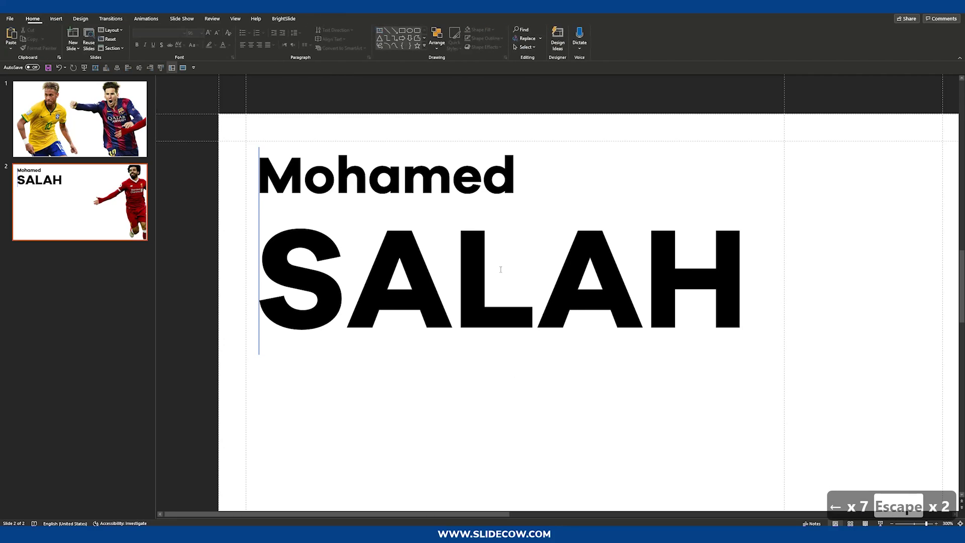
Delete the guide line and nudge SALAH two steps up toward Mohamed
{"action": "left_click", "coordinate": [260, 149]}
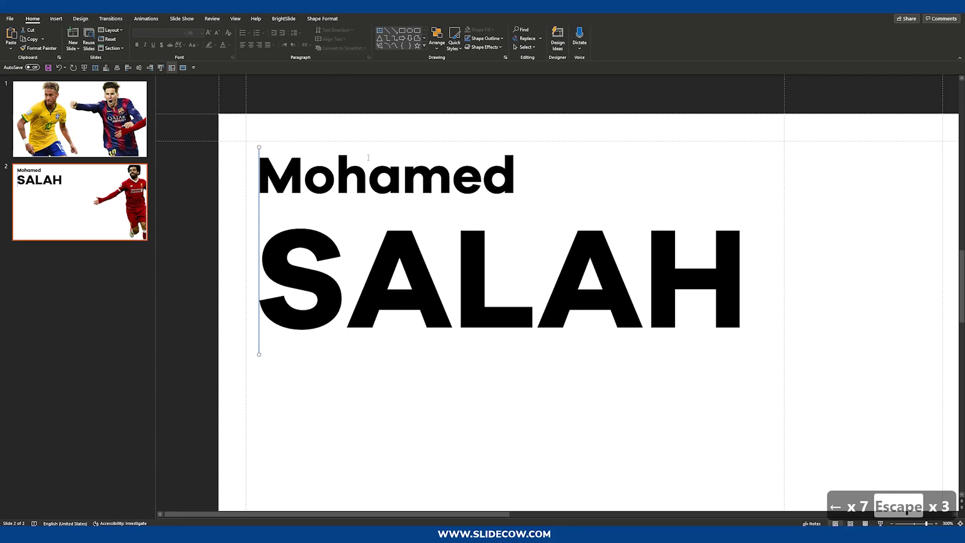
{"action": "key", "text": "Delete"}
{"action": "key", "text": "Escape"}
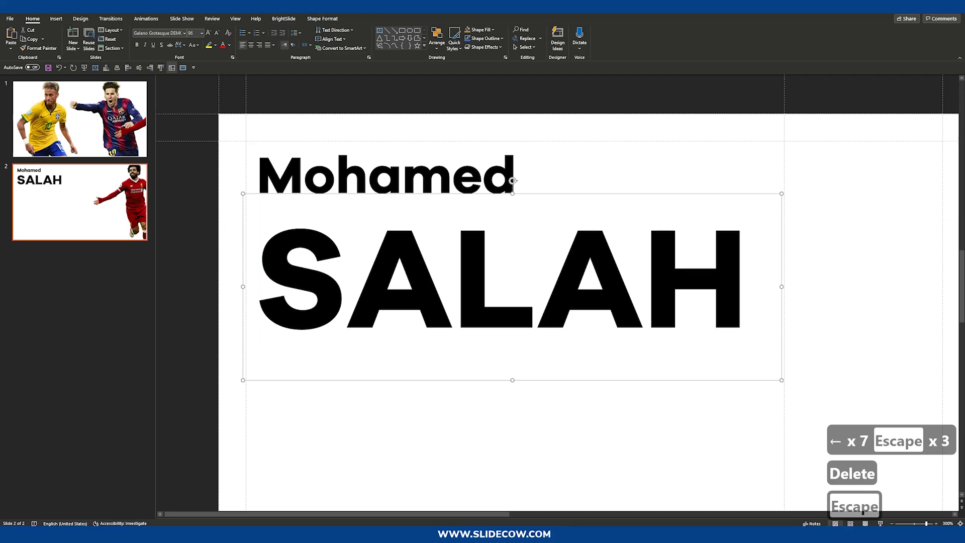
{"action": "key", "text": "Up"}
{"action": "key", "text": "Up"}
{"action": "key", "text": "Up"}
{"action": "key", "text": "Up"}
{"action": "key", "text": "Up"}
{"action": "key", "text": "Up"}
{"action": "key", "text": "Up"}
{"action": "key", "text": "Up"}
{"action": "key", "text": "Up"}
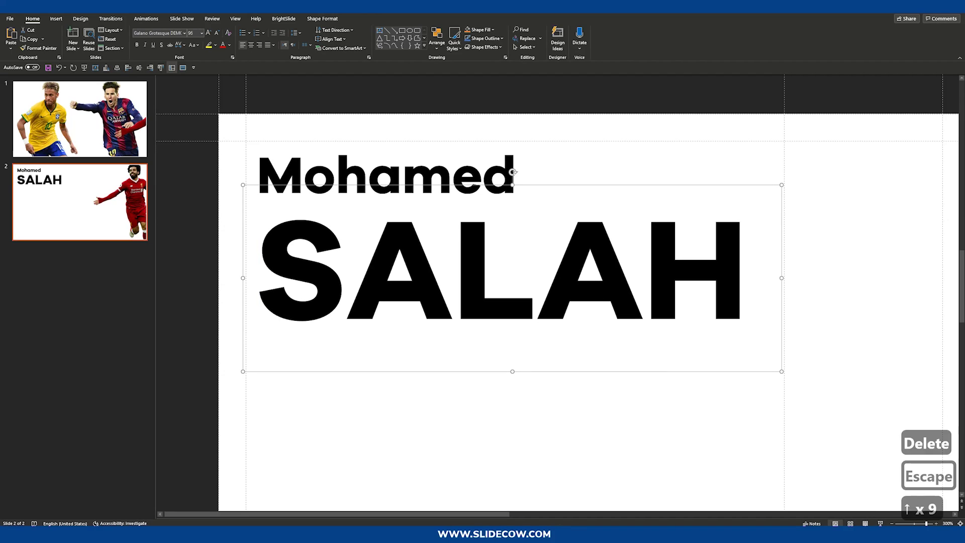
{"action": "key", "text": "Up"}
{"action": "key", "text": "Up"}
{"action": "key", "text": "Up"}
{"action": "key", "text": "Up"}
{"action": "key", "text": "Up"}
{"action": "key", "text": "Up"}
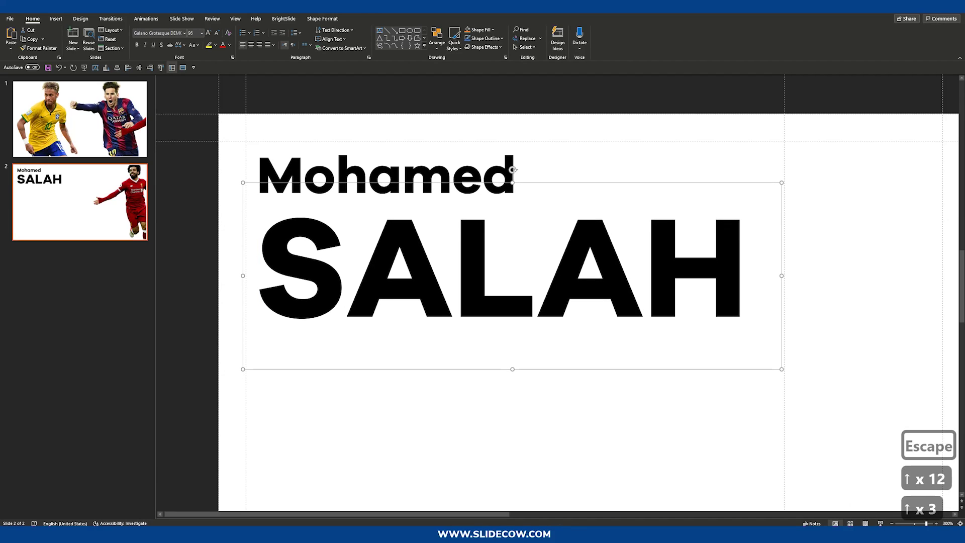
{"action": "key", "text": "Escape"}
{"action": "key", "text": "Escape"}
{"action": "scroll", "coordinate": [421, 247], "scroll_direction": "down", "scroll_amount": 5}
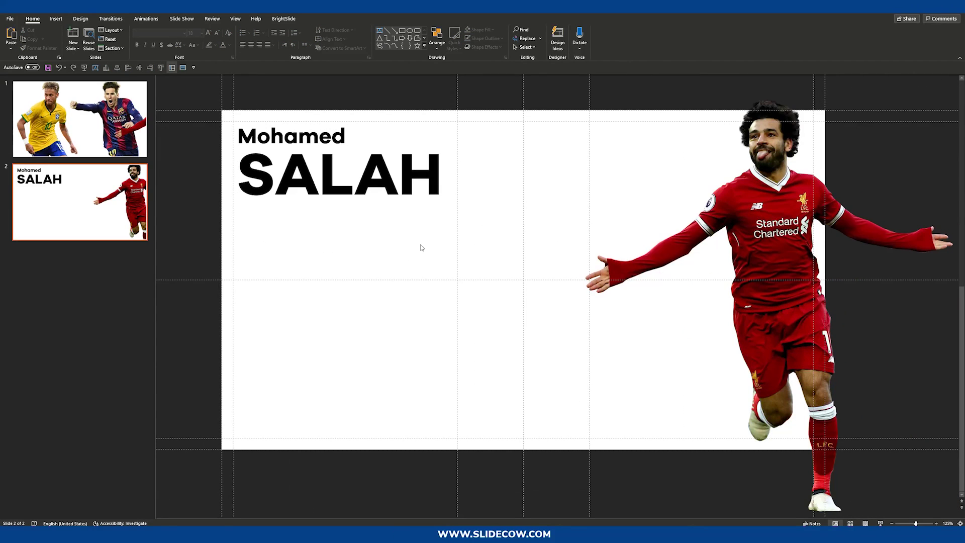
Draw a rectangle over SALAH, fill it bright green with no outline, and send it back
{"action": "left_click", "coordinate": [56, 19]}
{"action": "left_click", "coordinate": [154, 38]}
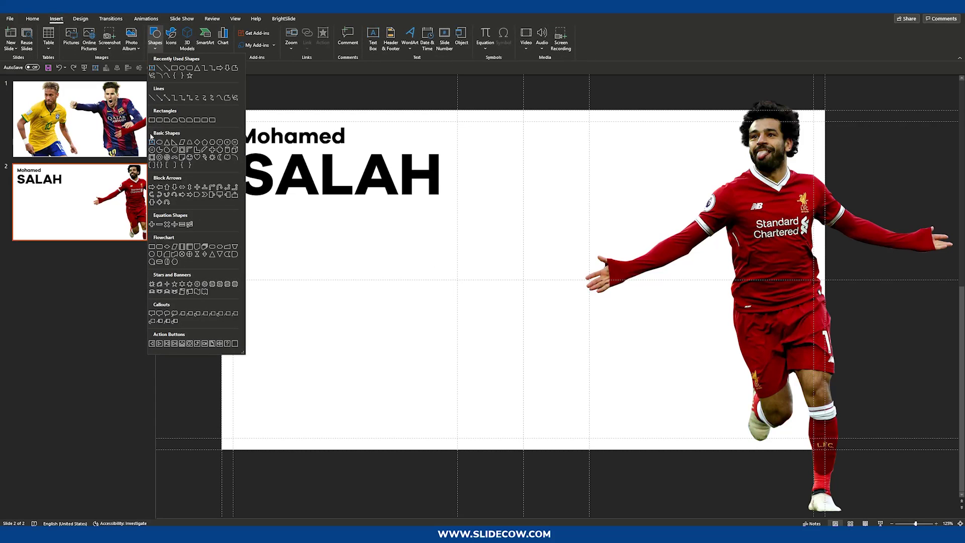
{"action": "left_click", "coordinate": [152, 141]}
{"action": "left_click_drag", "start_coordinate": [220, 159], "coordinate": [445, 205]}
{"action": "left_click", "coordinate": [266, 29]}
{"action": "left_click", "coordinate": [283, 38]}
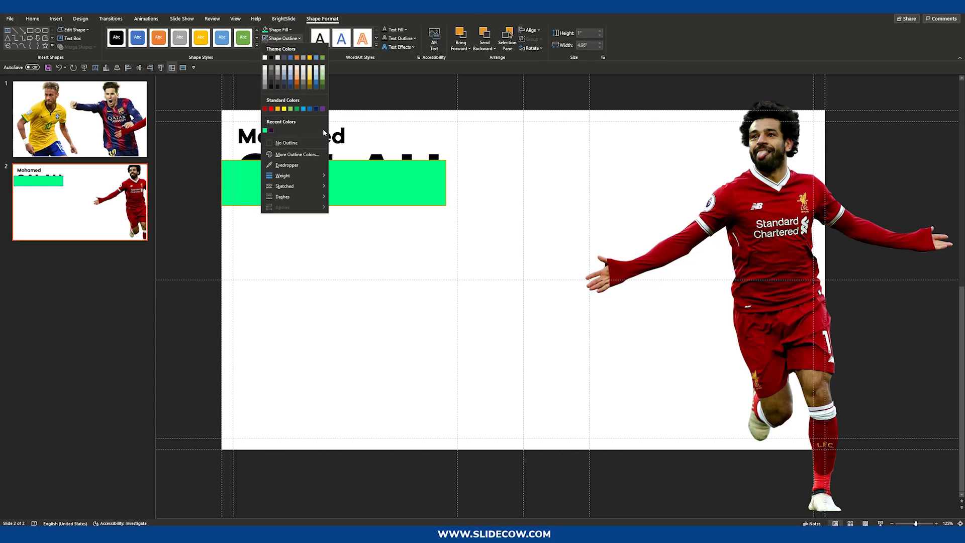
{"action": "left_click", "coordinate": [323, 129]}
{"action": "right_click", "coordinate": [416, 187]}
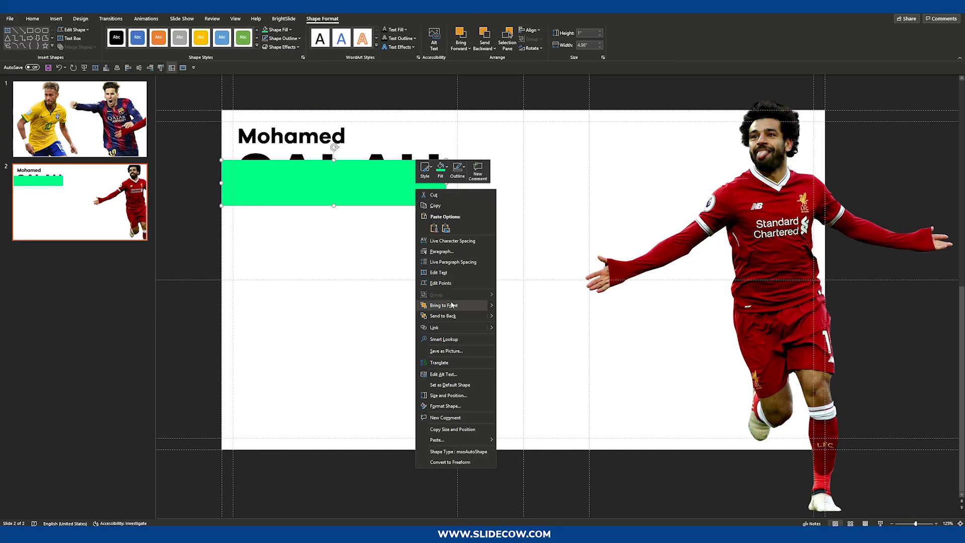
{"action": "left_click", "coordinate": [442, 316]}
Fine-tune the green bar's position behind SALAH
{"action": "scroll", "coordinate": [567, 224], "scroll_direction": "up", "scroll_amount": 3}
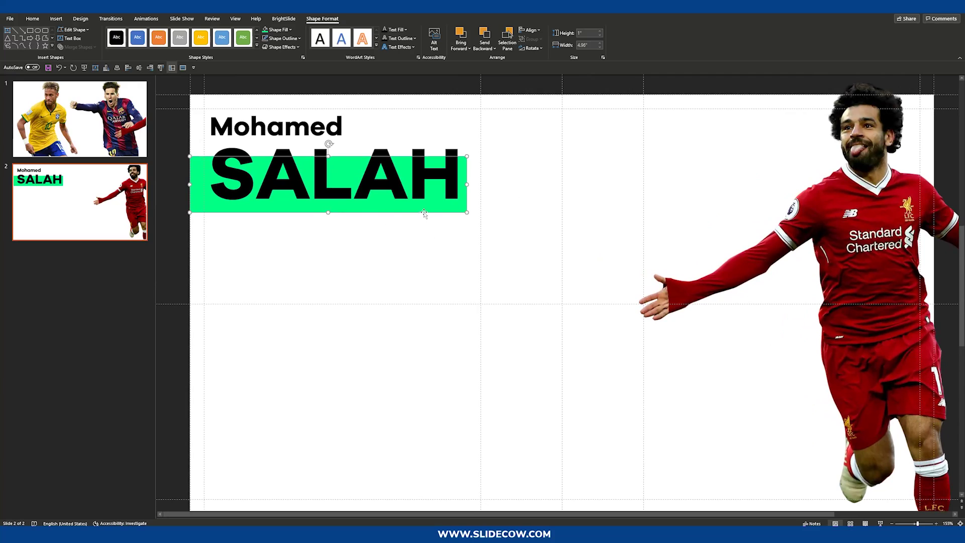
{"action": "left_click", "coordinate": [467, 241]}
{"action": "left_click", "coordinate": [462, 208]}
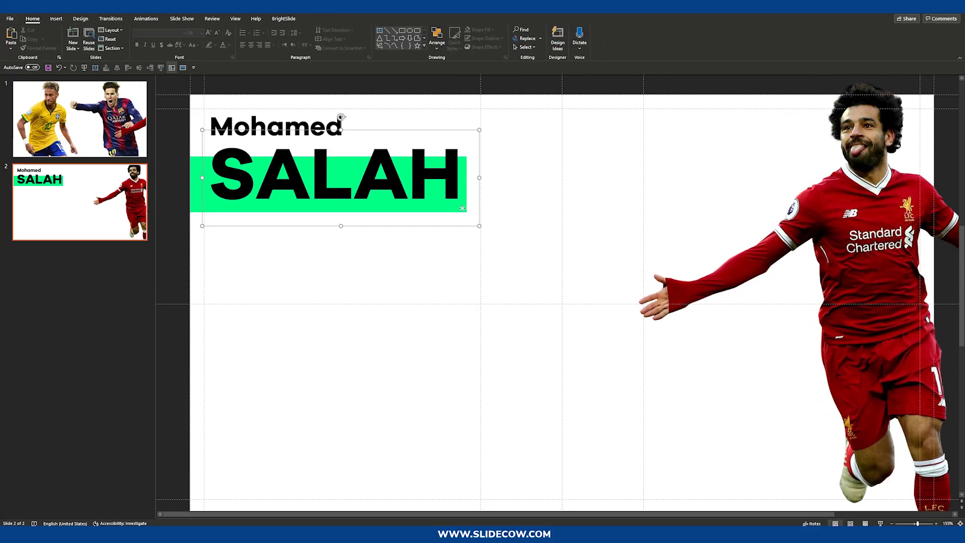
{"action": "left_click", "coordinate": [195, 200]}
{"action": "left_click_drag", "start_coordinate": [195, 200], "coordinate": [200, 200]}
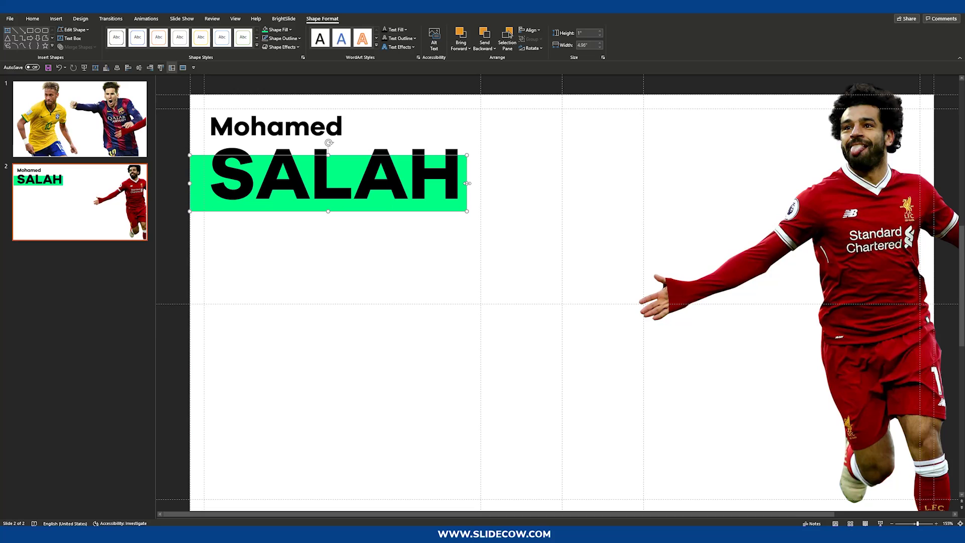
{"action": "left_click_drag", "start_coordinate": [467, 184], "coordinate": [469, 183]}
{"action": "left_click", "coordinate": [526, 204]}
{"action": "scroll", "coordinate": [527, 211], "scroll_direction": "down", "scroll_amount": 4}
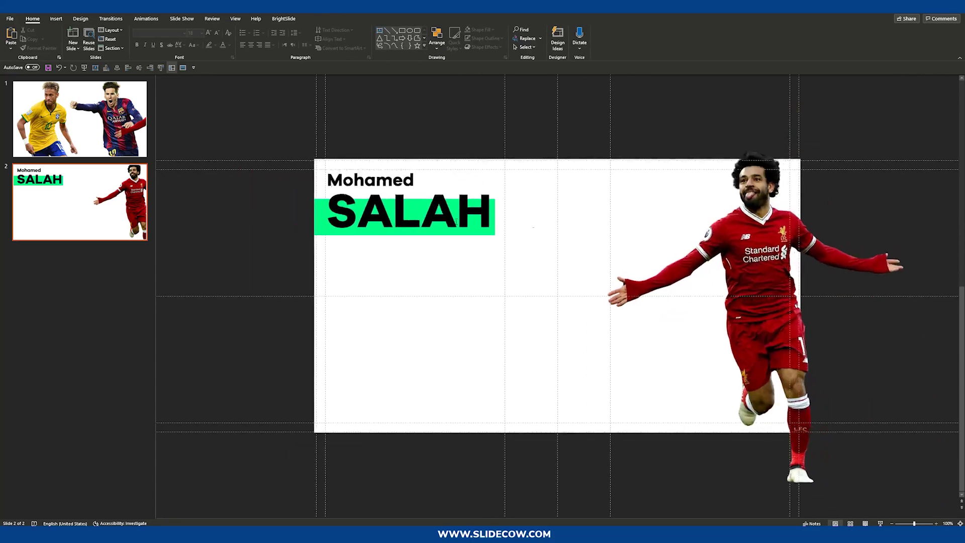
{"action": "scroll", "coordinate": [456, 221], "scroll_direction": "up", "scroll_amount": 5}
{"action": "left_click", "coordinate": [198, 166]}
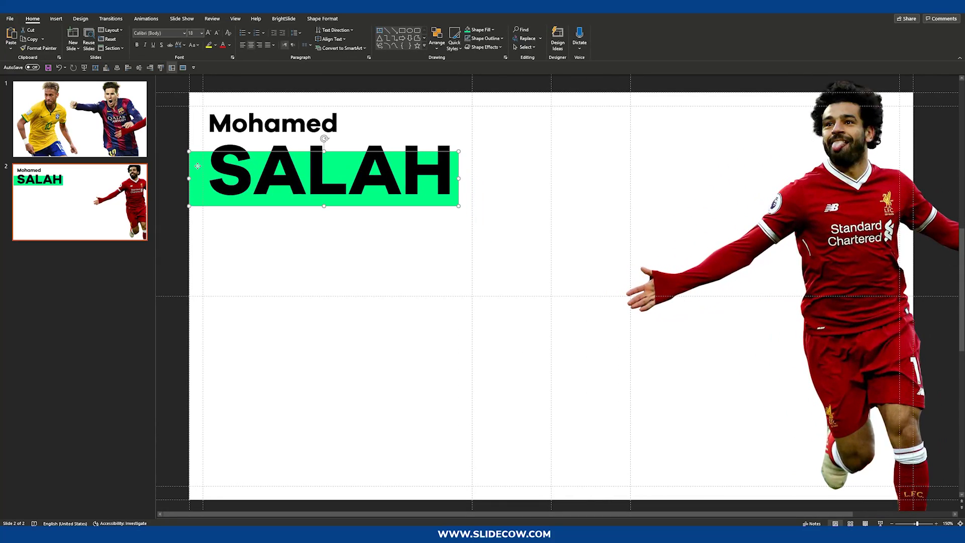
{"action": "key", "text": "Escape"}
{"action": "key", "text": "Escape"}
{"action": "key", "text": "Escape"}
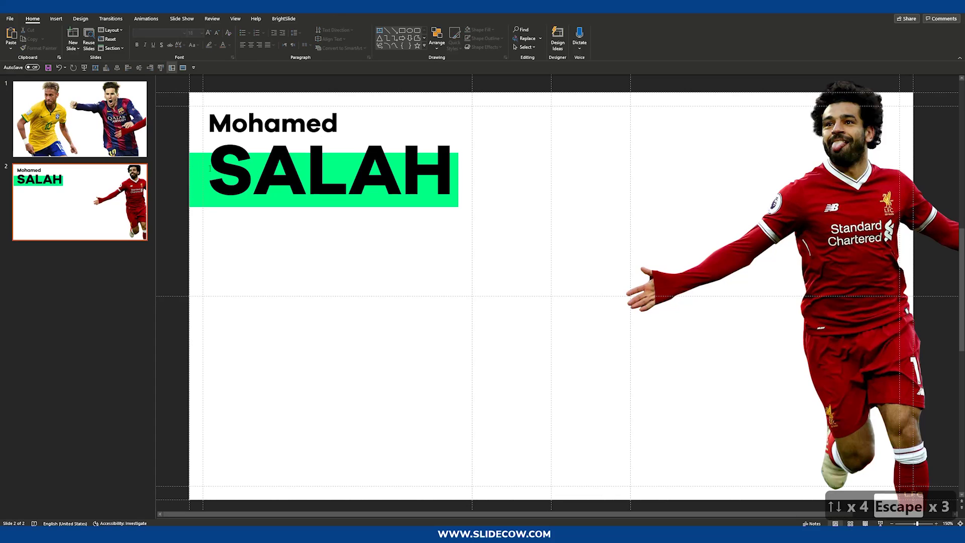
{"action": "scroll", "coordinate": [526, 226], "scroll_direction": "down", "scroll_amount": 5}
Copy the Mohamed text box below SALAH and change it to 'Team' at 15 pt
{"action": "left_click", "coordinate": [405, 180]}
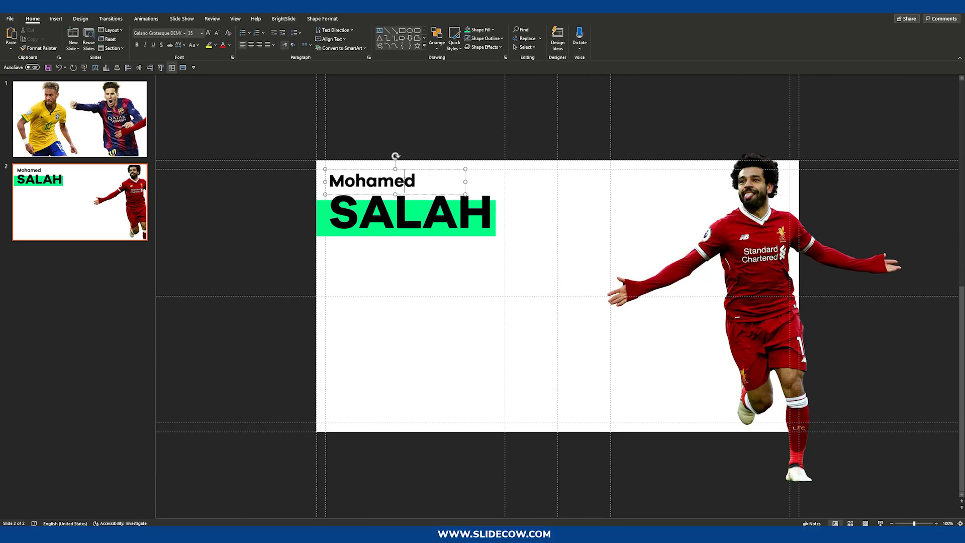
{"action": "left_click", "coordinate": [353, 329]}
{"action": "left_click", "coordinate": [377, 193]}
{"action": "key", "text": "Escape"}
{"action": "left_click_drag", "start_coordinate": [380, 168], "coordinate": [382, 262]}
{"action": "double_click", "coordinate": [381, 279]}
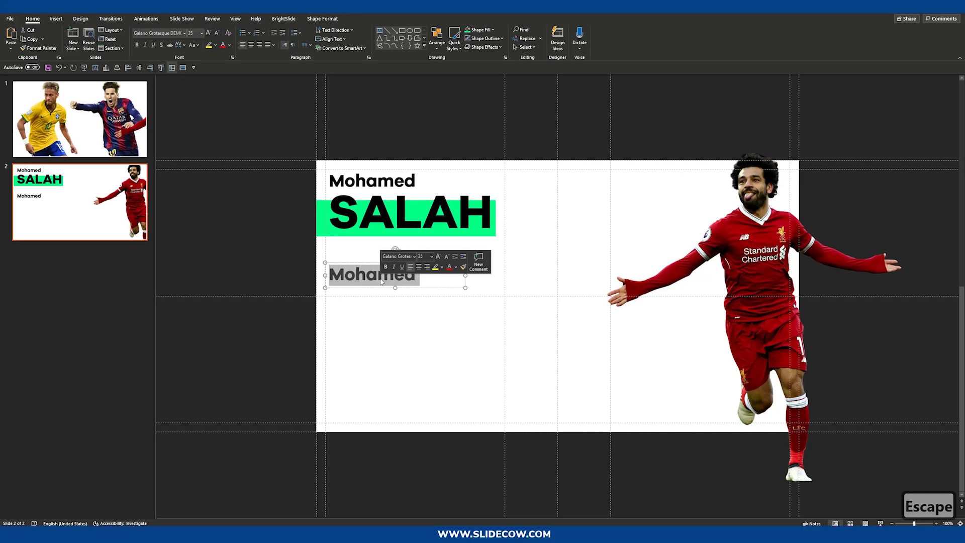
{"action": "type", "text": "Team"}
{"action": "key", "text": "Escape"}
{"action": "left_click", "coordinate": [196, 34]}
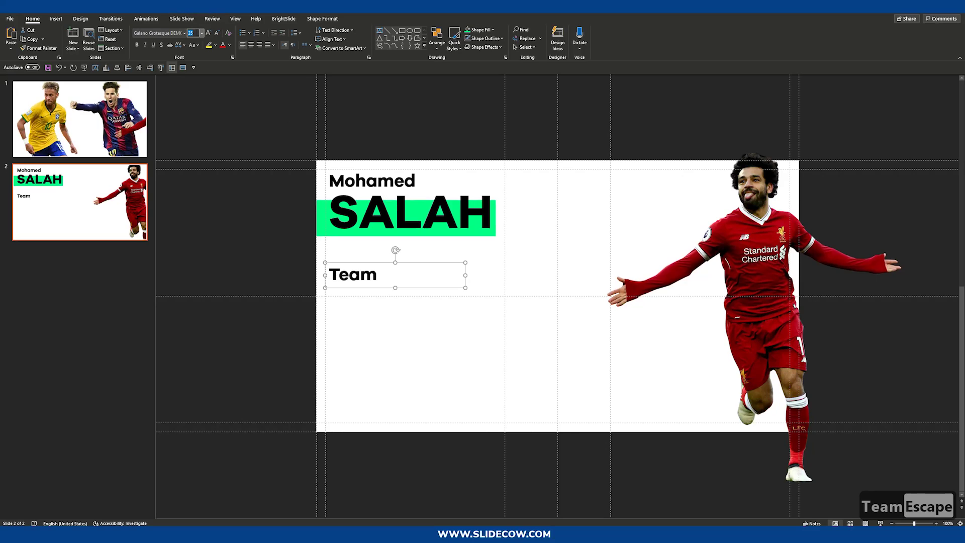
{"action": "type", "text": "15"}
{"action": "key", "text": "Return"}
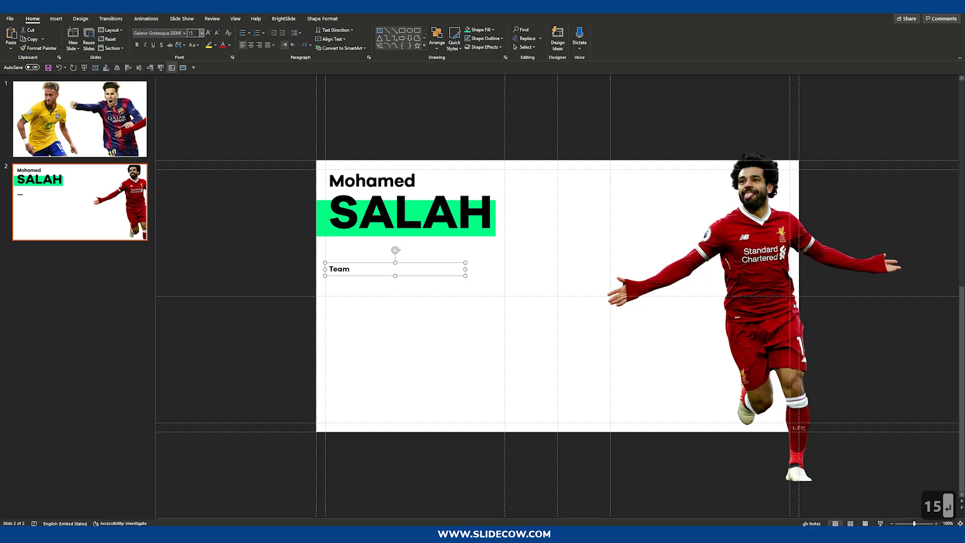
Duplicate the Team box beneath it and change it to 'LIVERPOOL' at 24 pt
{"action": "left_click_drag", "start_coordinate": [361, 277], "coordinate": [361, 290]}
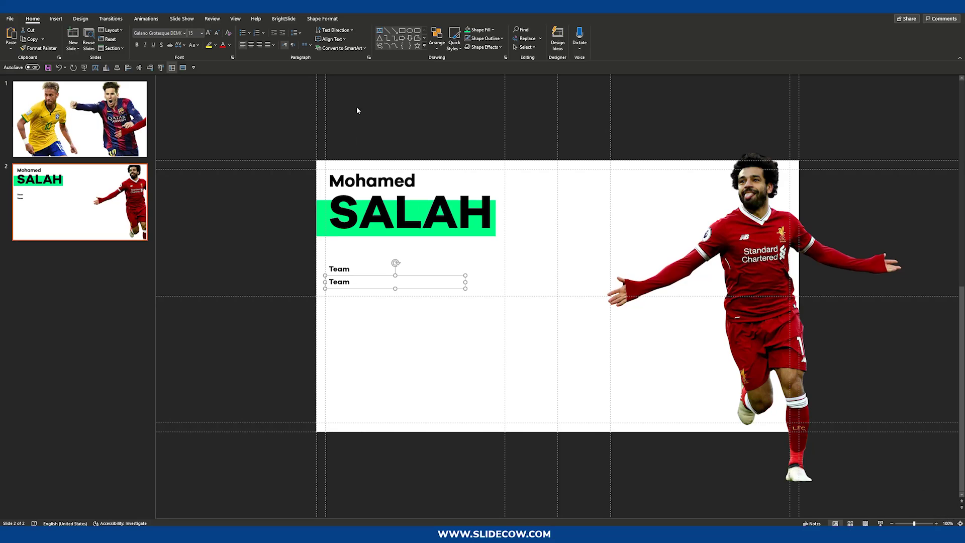
{"action": "left_click", "coordinate": [194, 33]}
{"action": "type", "text": "24"}
{"action": "key", "text": "Return"}
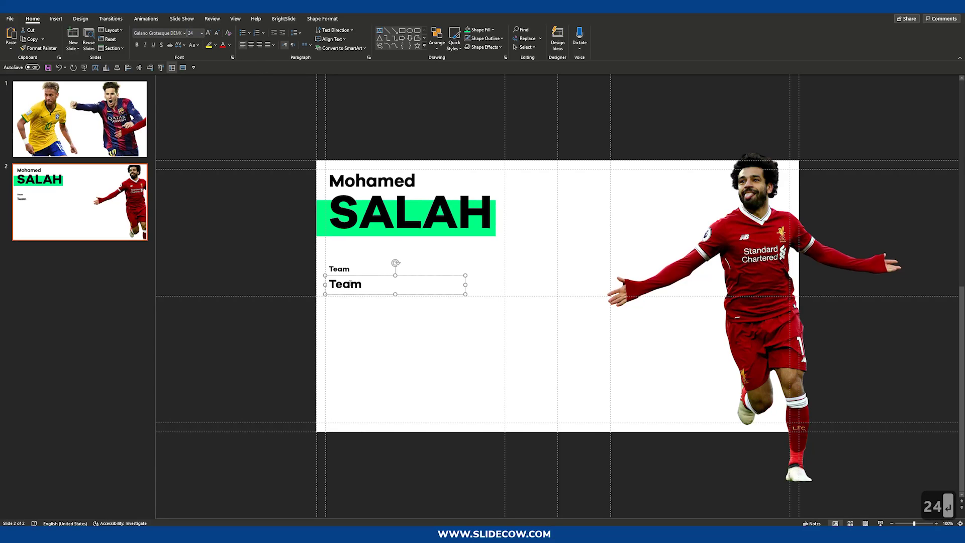
{"action": "double_click", "coordinate": [350, 284]}
{"action": "key", "text": "Caps_Lock"}
{"action": "type", "text": "LOVER"}
{"action": "key", "text": "BackSpace"}
{"action": "key", "text": "BackSpace"}
{"action": "key", "text": "BackSpace"}
{"action": "key", "text": "BackSpace"}
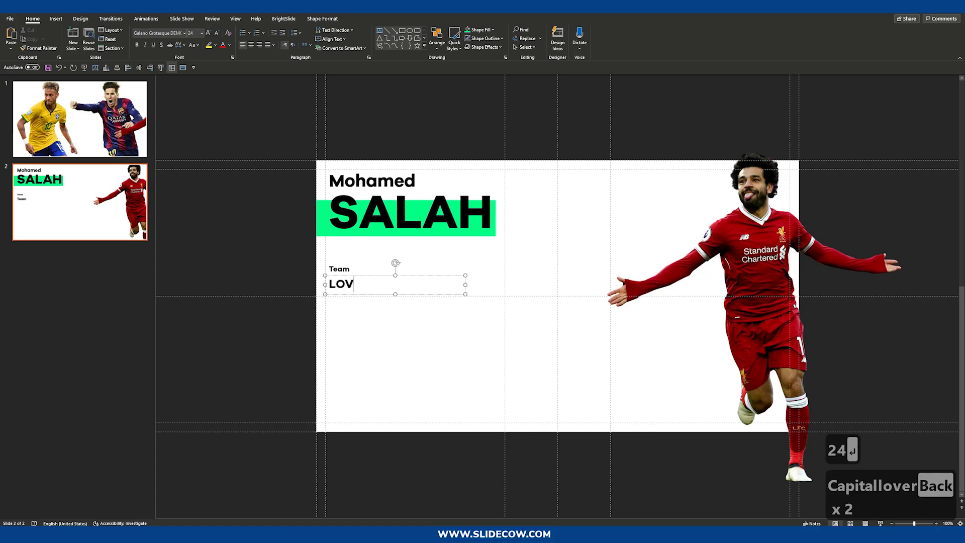
{"action": "type", "text": "IVERPOOL"}
{"action": "key", "text": "Caps_Lock"}
{"action": "key", "text": "Escape"}
{"action": "key", "text": "Escape"}
{"action": "key", "text": "Escape"}
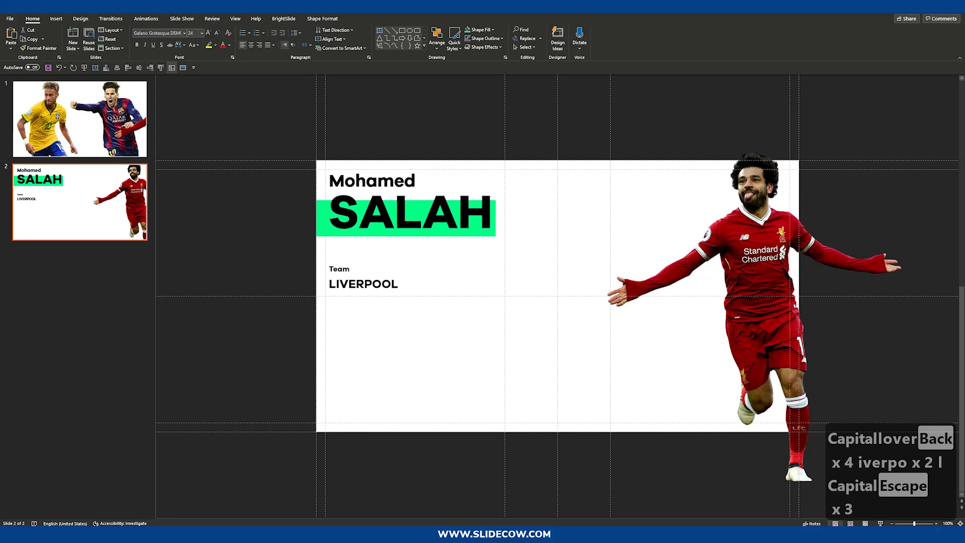
Narrow the Team text box to fit its word
{"action": "scroll", "coordinate": [247, 251], "scroll_direction": "up", "scroll_amount": 5}
{"action": "left_click", "coordinate": [247, 251]}
{"action": "key", "text": "Escape"}
{"action": "scroll", "coordinate": [259, 234], "scroll_direction": "up", "scroll_amount": 5}
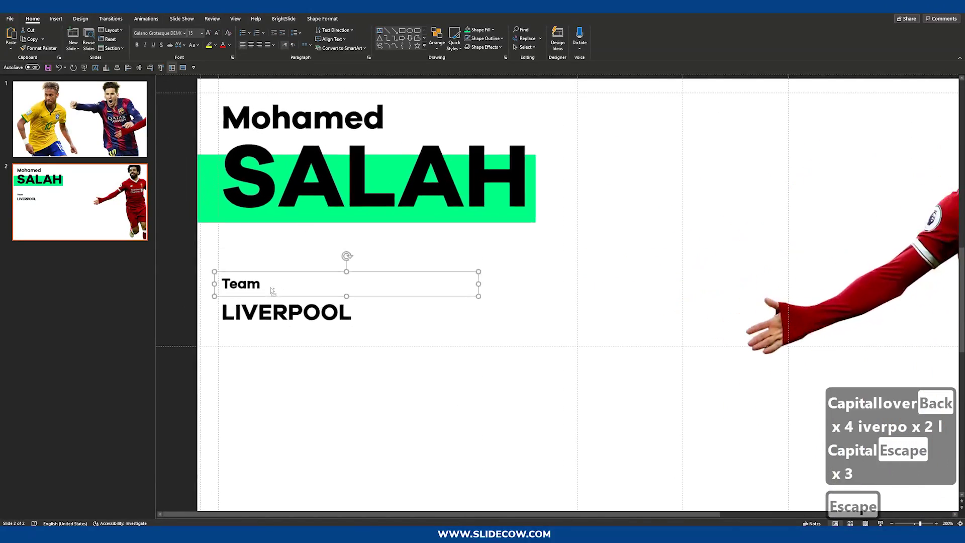
{"action": "left_click_drag", "start_coordinate": [499, 293], "coordinate": [275, 292]}
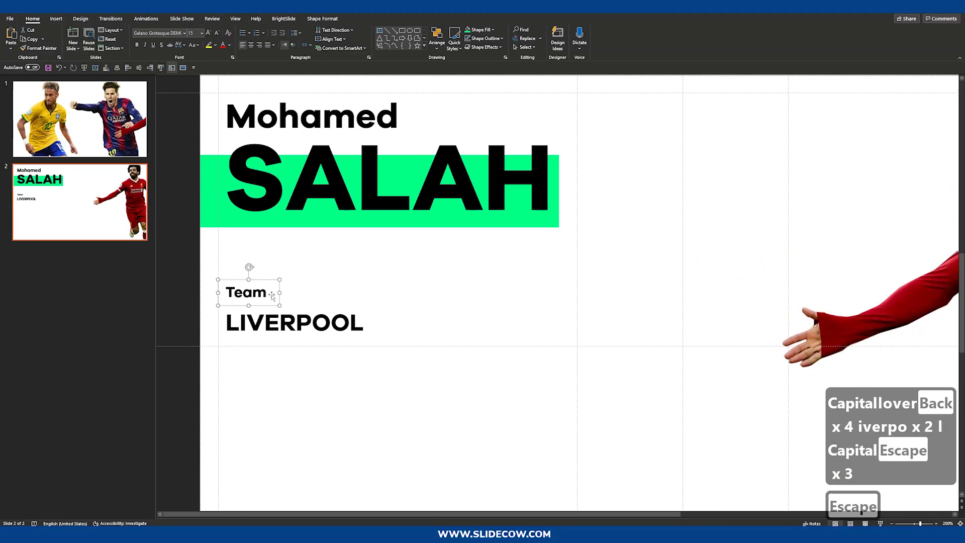
Duplicate the green bar from behind SALAH down and resize it to the Team label's size
{"action": "key", "text": "Escape"}
{"action": "key", "text": "Escape"}
{"action": "left_click", "coordinate": [221, 210]}
{"action": "left_click_drag", "start_coordinate": [201, 218], "coordinate": [201, 296]}
{"action": "left_click_drag", "start_coordinate": [379, 234], "coordinate": [372, 280]}
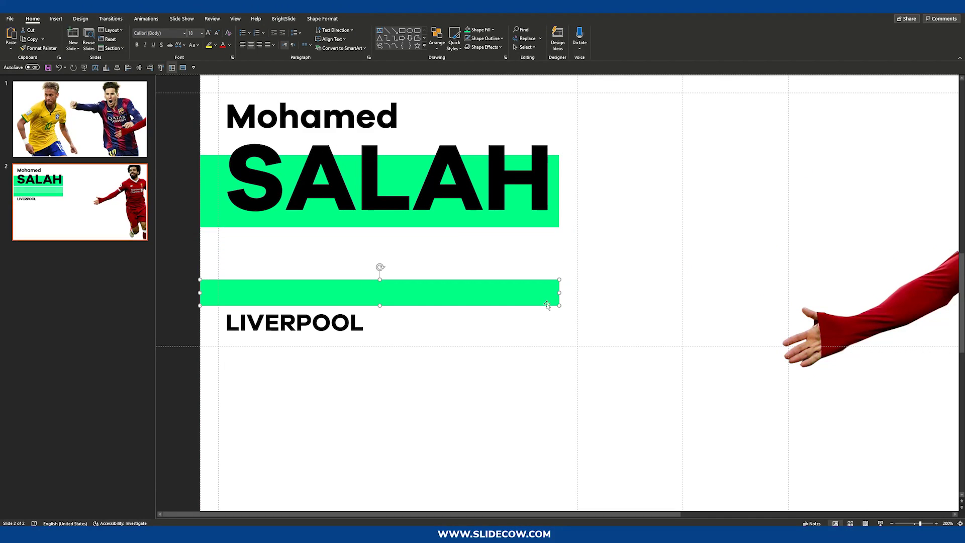
{"action": "left_click_drag", "start_coordinate": [559, 304], "coordinate": [271, 306]}
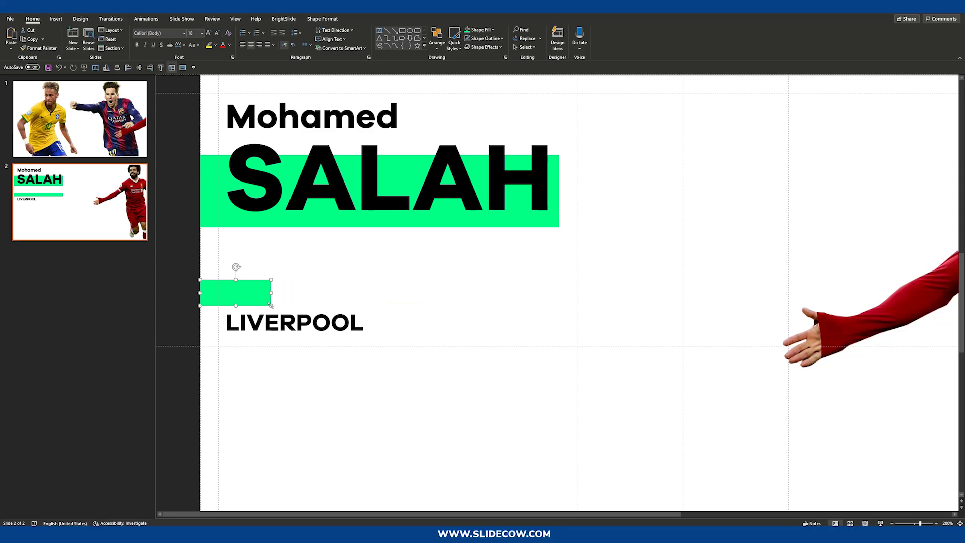
Send the new green bar behind the Team text and check the result
{"action": "right_click", "coordinate": [225, 291]}
{"action": "left_click", "coordinate": [251, 140]}
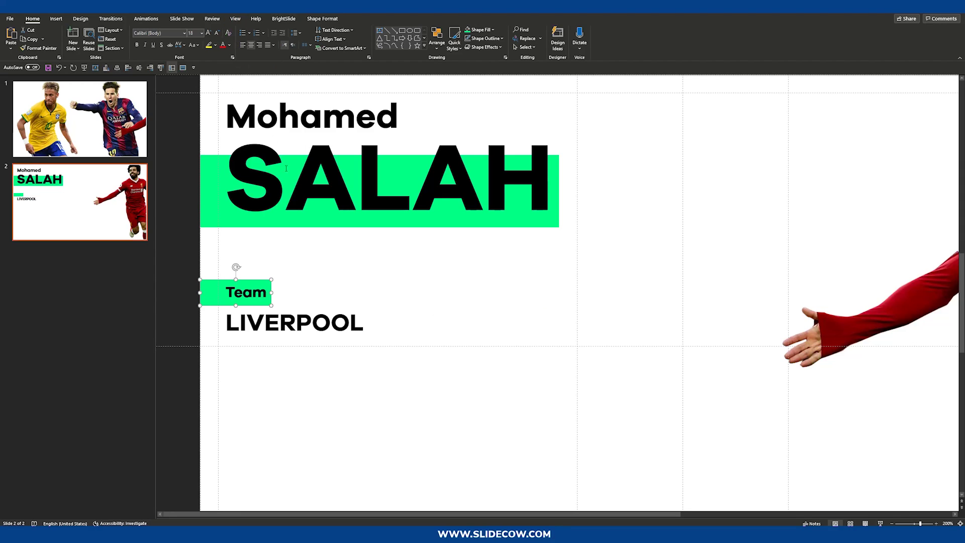
{"action": "left_click", "coordinate": [303, 291]}
{"action": "left_click", "coordinate": [243, 295]}
{"action": "key", "text": "Escape"}
{"action": "key", "text": "Escape"}
{"action": "key", "text": "Escape"}
{"action": "scroll", "coordinate": [247, 267], "scroll_direction": "down", "scroll_amount": 3}
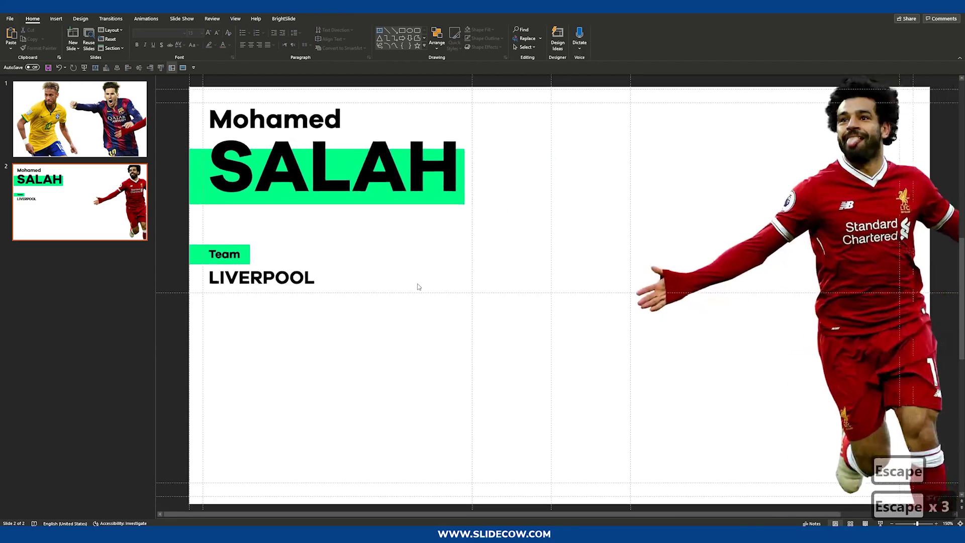
{"action": "key", "text": "Escape"}
{"action": "key", "text": "Escape"}
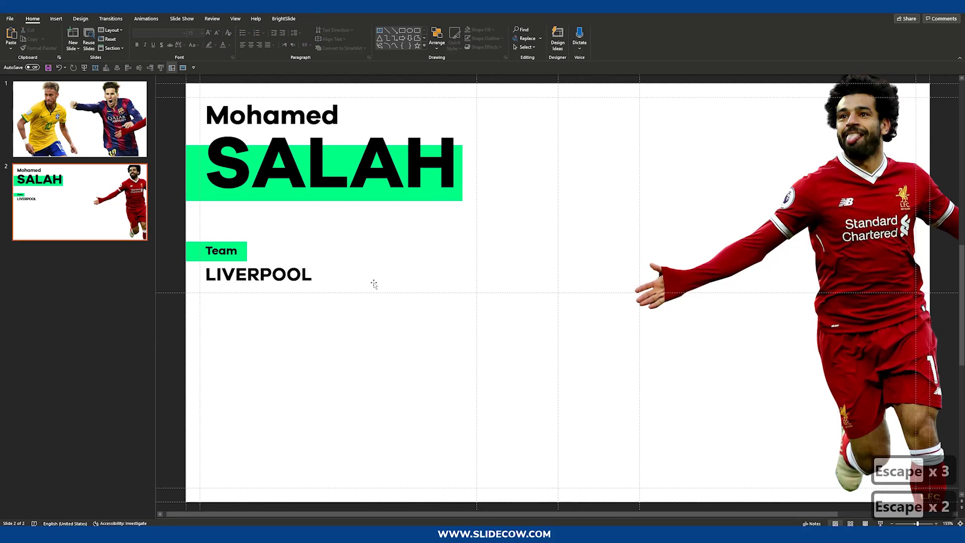
{"action": "scroll", "coordinate": [374, 283], "scroll_direction": "down", "scroll_amount": 5}
{"action": "scroll", "coordinate": [302, 256], "scroll_direction": "up", "scroll_amount": 5}
{"action": "key", "text": "Escape"}
{"action": "left_click", "coordinate": [224, 232]}
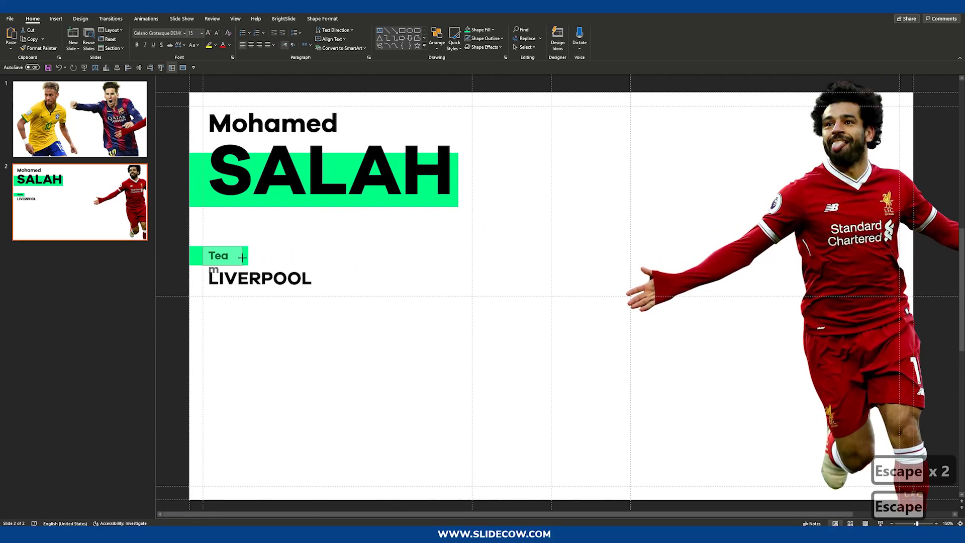
{"action": "key", "text": "Escape"}
{"action": "key", "text": "Escape"}
{"action": "scroll", "coordinate": [343, 252], "scroll_direction": "down", "scroll_amount": 3}
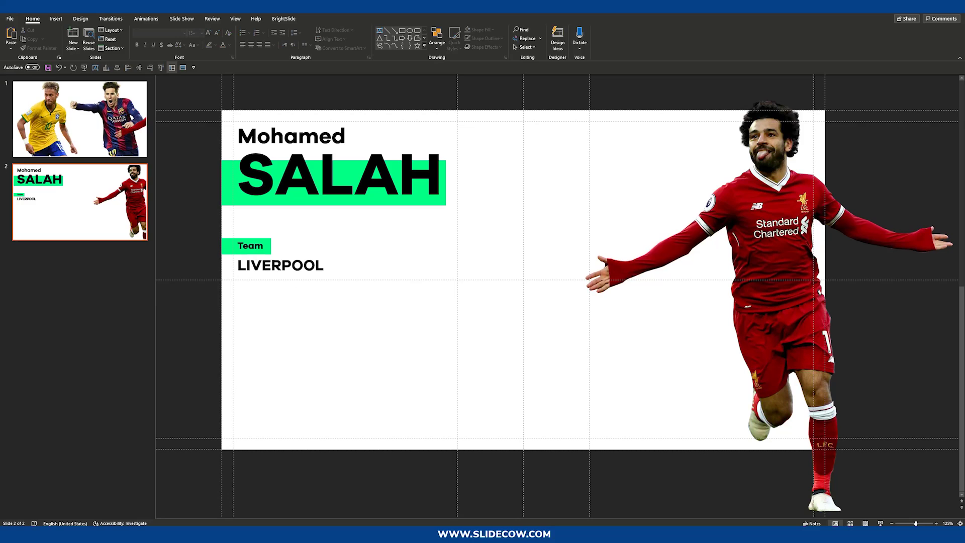
Duplicate the Team/LIVERPOOL stat row downward to create three more rows
{"action": "left_click", "coordinate": [267, 251]}
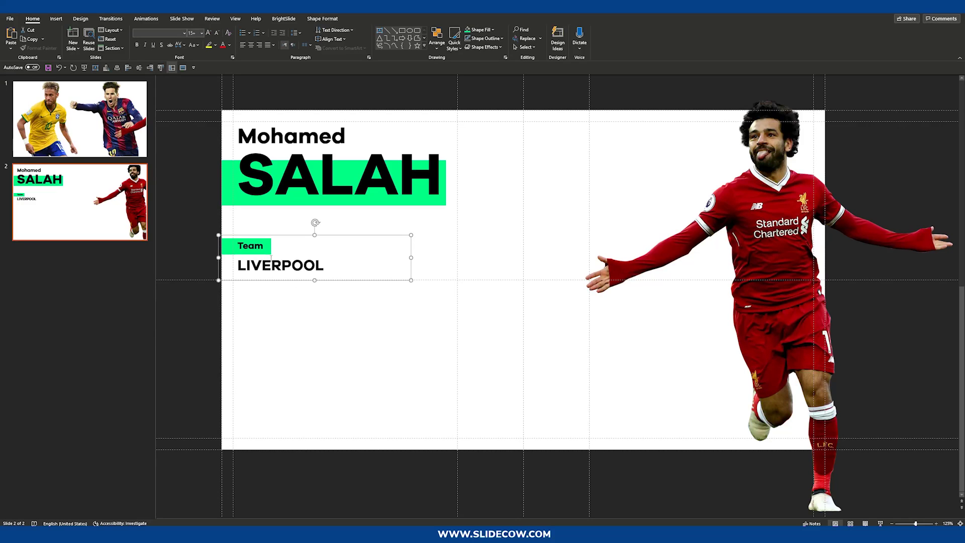
{"action": "left_click_drag", "start_coordinate": [264, 250], "coordinate": [264, 292]}
{"action": "left_click_drag", "start_coordinate": [266, 293], "coordinate": [272, 406]}
{"action": "left_click", "coordinate": [379, 356]}
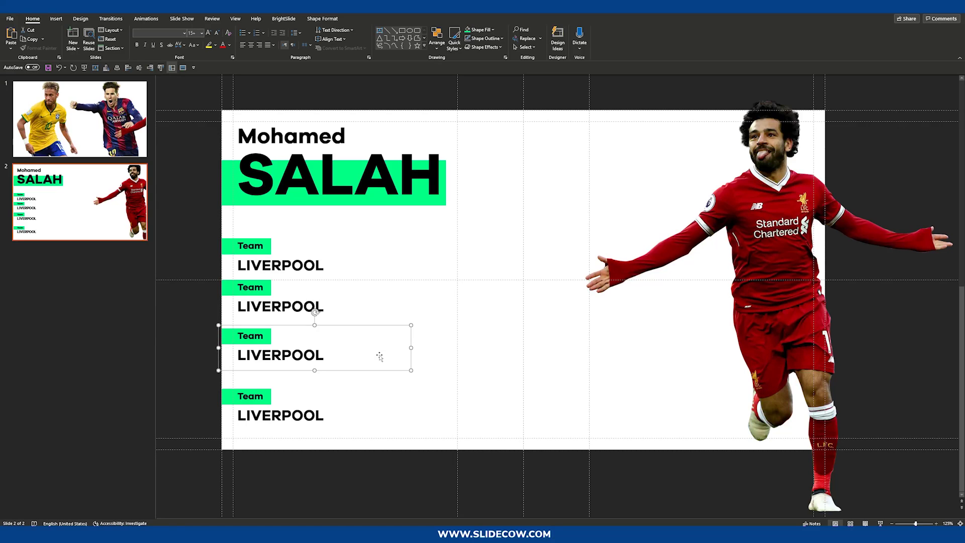
Relabel the second row as Country with the value EGYPT
{"action": "double_click", "coordinate": [250, 287]}
{"action": "type", "text": "Country"}
{"action": "scroll", "coordinate": [302, 301], "scroll_direction": "up", "scroll_amount": 2}
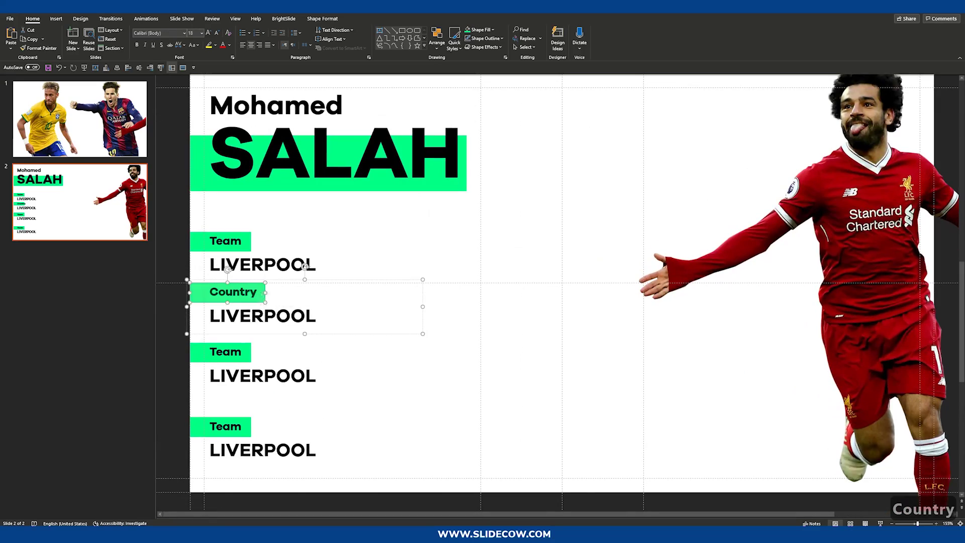
{"action": "double_click", "coordinate": [280, 306]}
{"action": "type", "text": "EGYPT"}
{"action": "key", "text": "Escape"}
{"action": "key", "text": "Escape"}
Relabel the third row as Age with the value 27
{"action": "double_click", "coordinate": [249, 336]}
{"action": "type", "text": "Age"}
{"action": "key", "text": "Escape"}
{"action": "double_click", "coordinate": [262, 376]}
{"action": "type", "text": "27"}
{"action": "key", "text": "Escape"}
Relabel the fourth row as Goals (19/20) with the value 21
{"action": "double_click", "coordinate": [225, 426]}
{"action": "type", "text": "Goals (19/20)"}
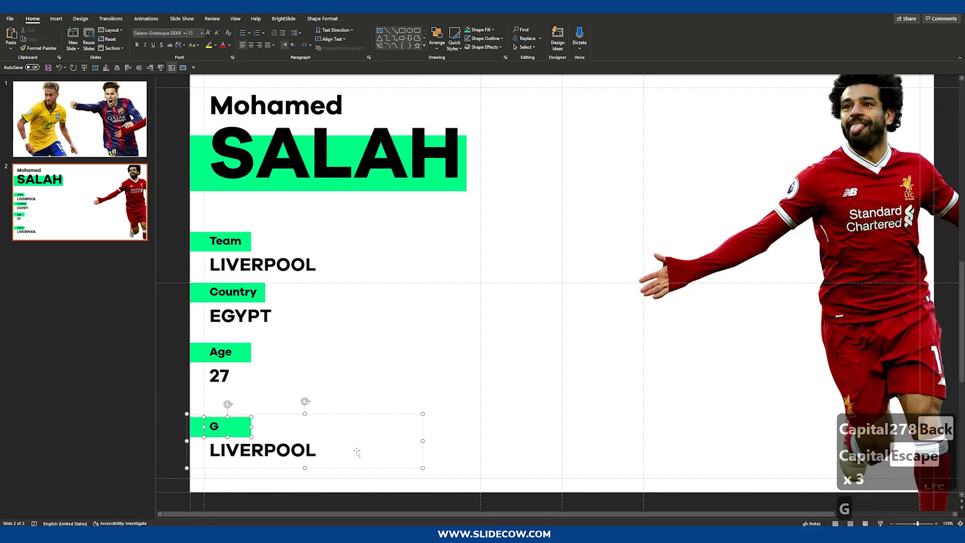
{"action": "double_click", "coordinate": [262, 450]}
{"action": "type", "text": "21"}
{"action": "key", "text": "Escape"}
{"action": "key", "text": "Escape"}
{"action": "key", "text": "Escape"}
{"action": "scroll", "coordinate": [503, 281], "scroll_direction": "down", "scroll_amount": 2, "text": "ctrl"}
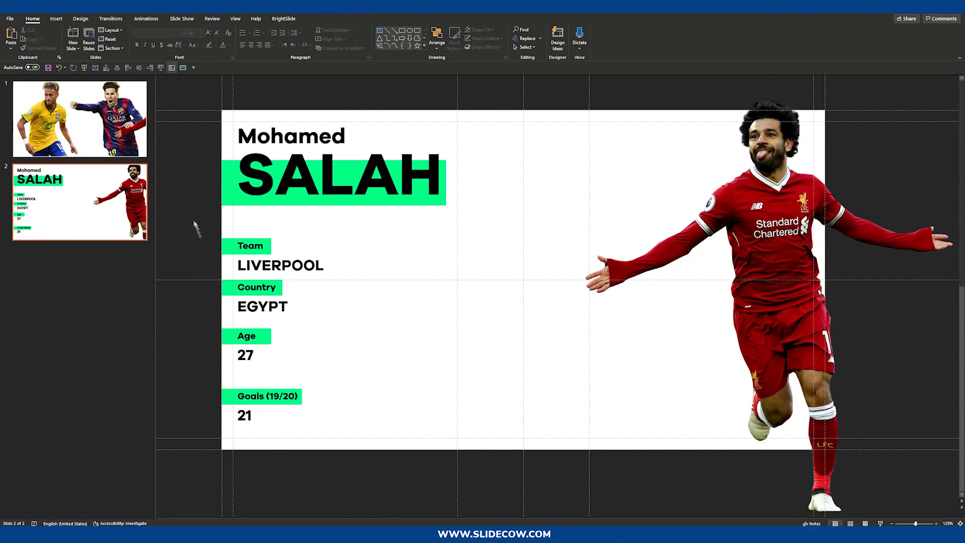
{"action": "left_click_drag", "start_coordinate": [194, 224], "coordinate": [417, 437]}
{"action": "left_click", "coordinate": [606, 386]}
Move Salah's photo onto the slide's right half and enlarge it about 10%
{"action": "scroll", "coordinate": [676, 397], "scroll_direction": "down", "scroll_amount": 2, "text": "ctrl"}
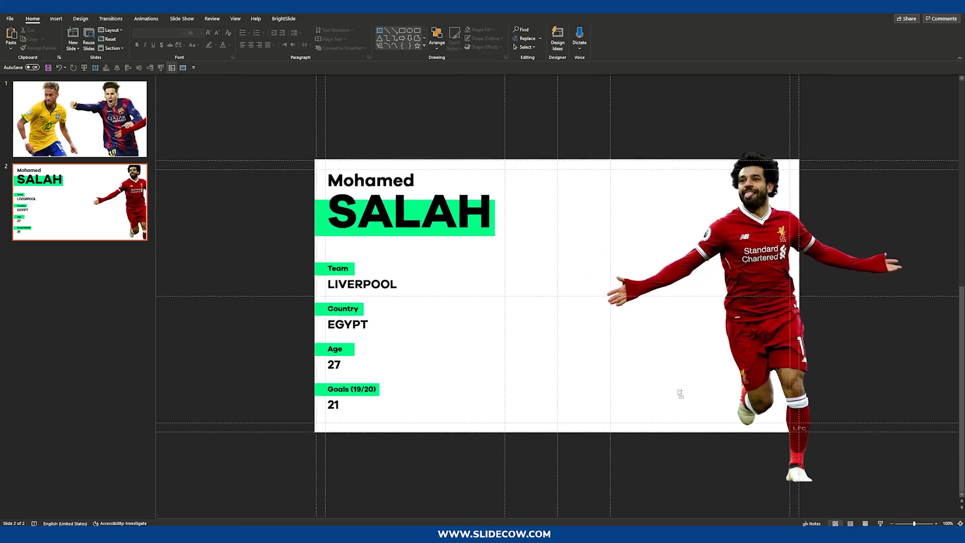
{"action": "left_click", "coordinate": [751, 315]}
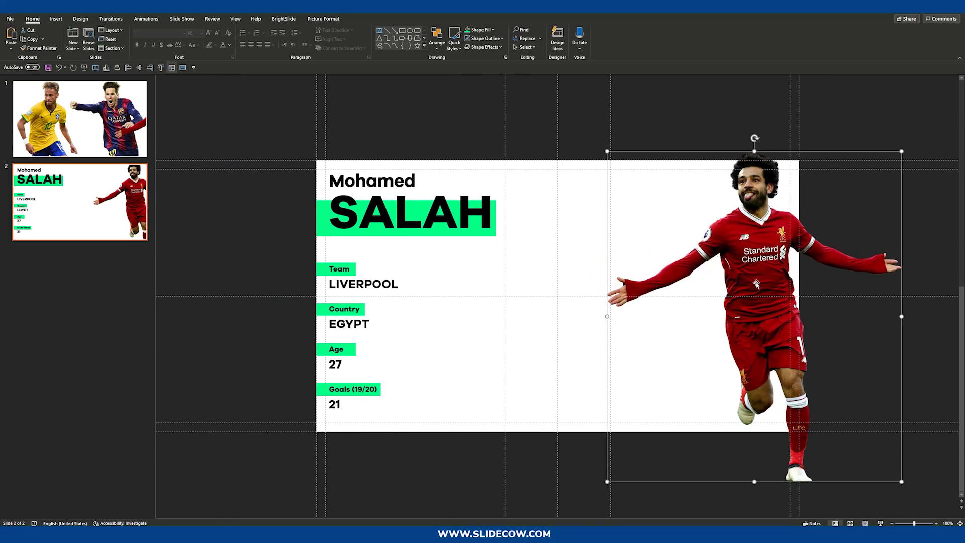
{"action": "left_click_drag", "start_coordinate": [756, 284], "coordinate": [647, 296]}
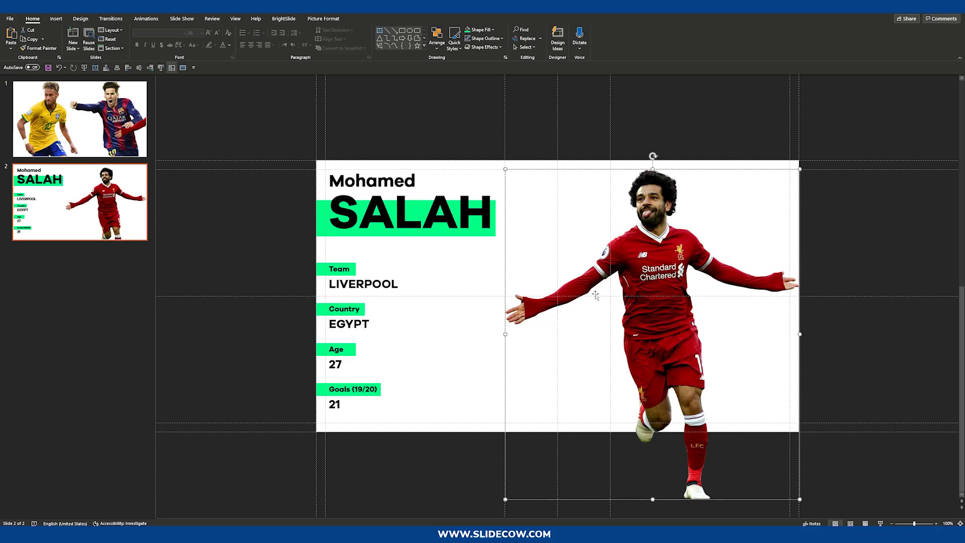
{"action": "scroll", "coordinate": [595, 295], "scroll_direction": "up", "scroll_amount": 3, "text": "ctrl"}
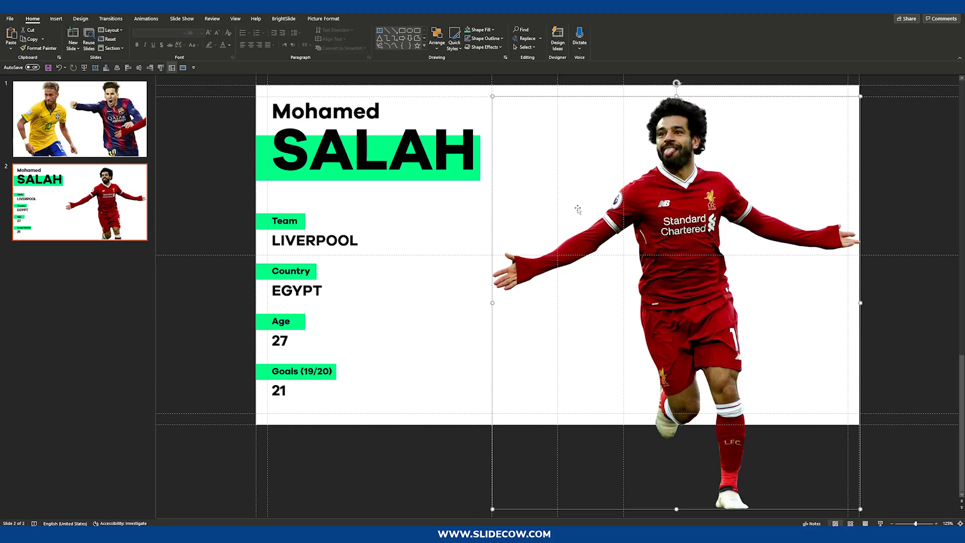
{"action": "key", "text": "shift+Up"}
{"action": "key", "text": "shift+Down"}
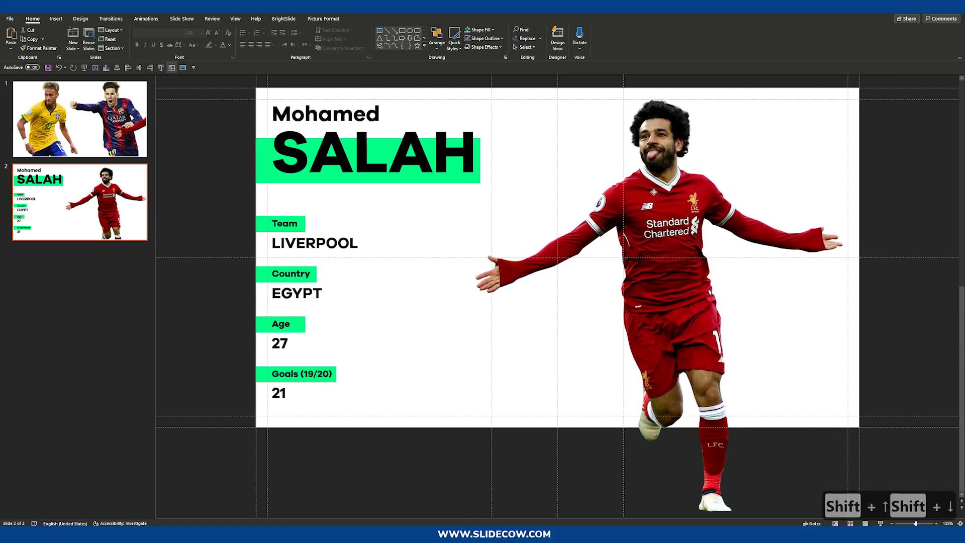
{"action": "left_click_drag", "start_coordinate": [738, 360], "coordinate": [737, 358]}
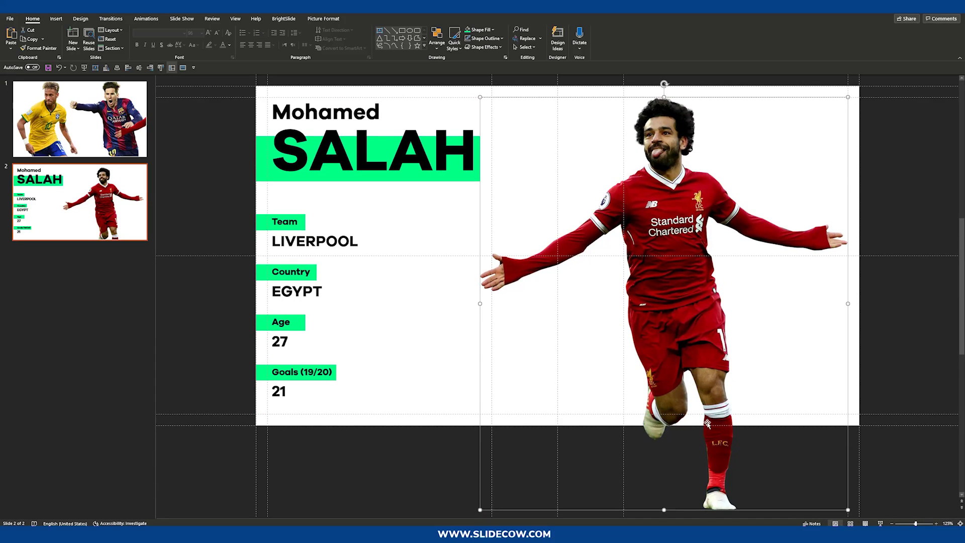
{"action": "key", "text": "shift+Up"}
{"action": "key", "text": "shift+Up"}
{"action": "key", "text": "shift+Up"}
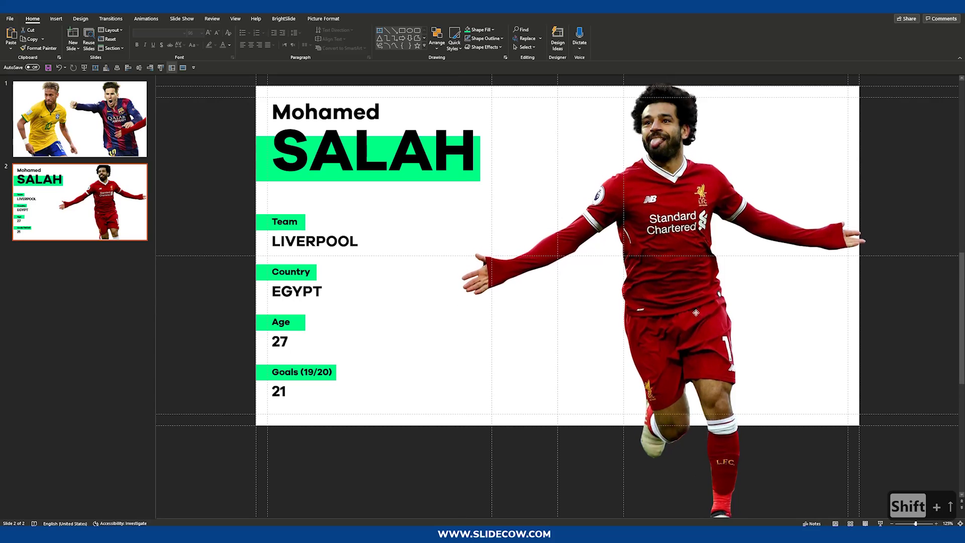
{"action": "left_click_drag", "start_coordinate": [694, 325], "coordinate": [674, 321]}
Enlarge Salah's photo further past the bottom edge and bring up the Picture Effects list
{"action": "key", "text": "ctrl+Right"}
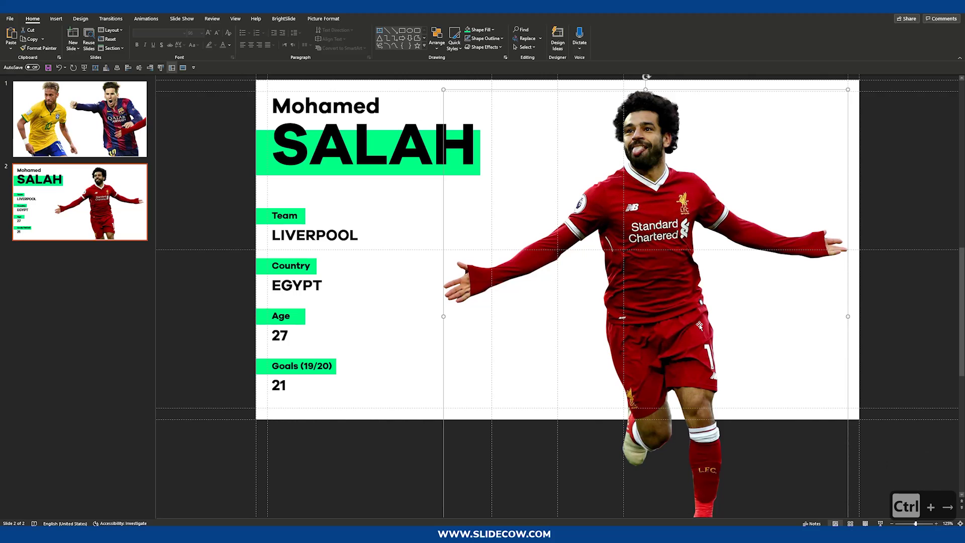
{"action": "key", "text": "shift+Up"}
{"action": "key", "text": "shift+Up"}
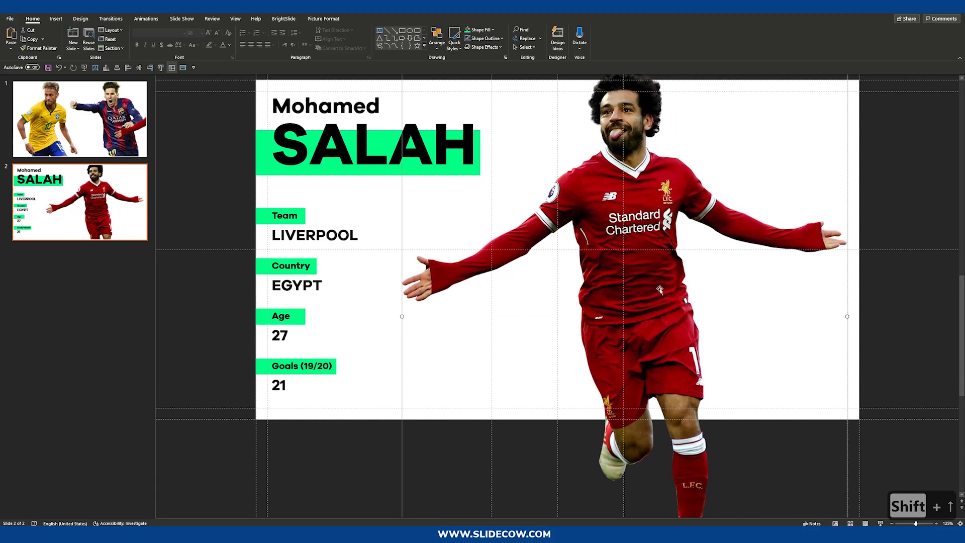
{"action": "key", "text": "shift+Up"}
{"action": "key", "text": "Down"}
{"action": "key", "text": "Down"}
{"action": "key", "text": "Down"}
{"action": "key", "text": "Down"}
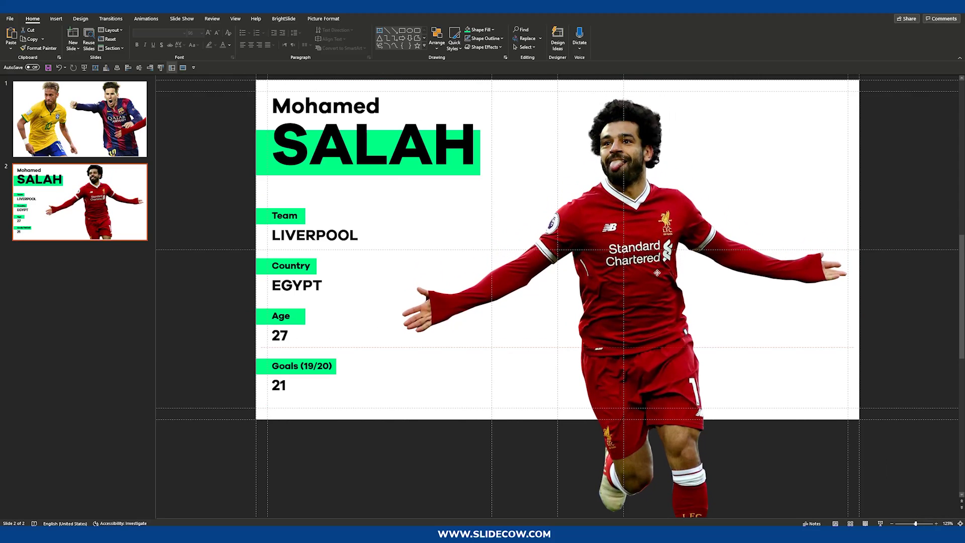
{"action": "key", "text": "Up"}
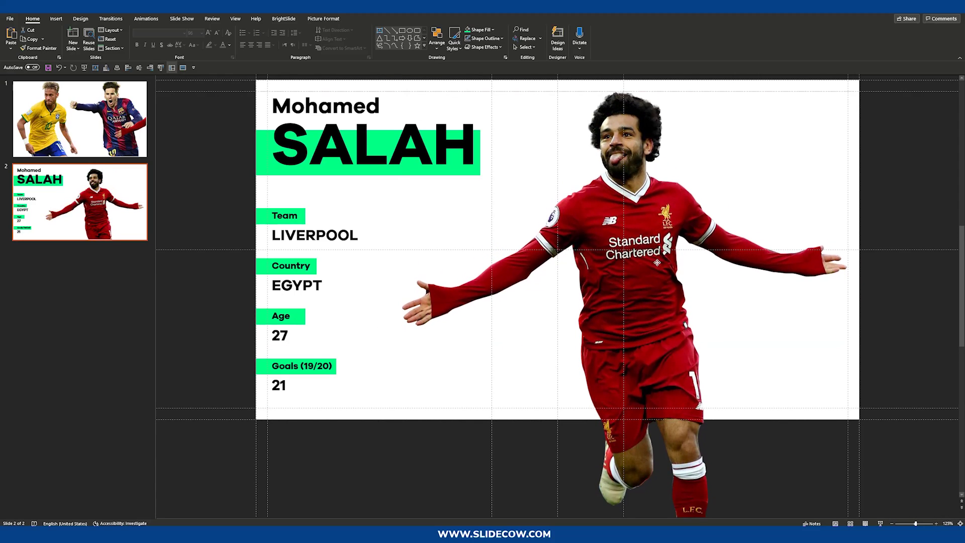
{"action": "scroll", "coordinate": [809, 312], "scroll_direction": "down", "scroll_amount": 3}
{"action": "key", "text": "Escape"}
{"action": "key", "text": "Escape"}
{"action": "key", "text": "Escape"}
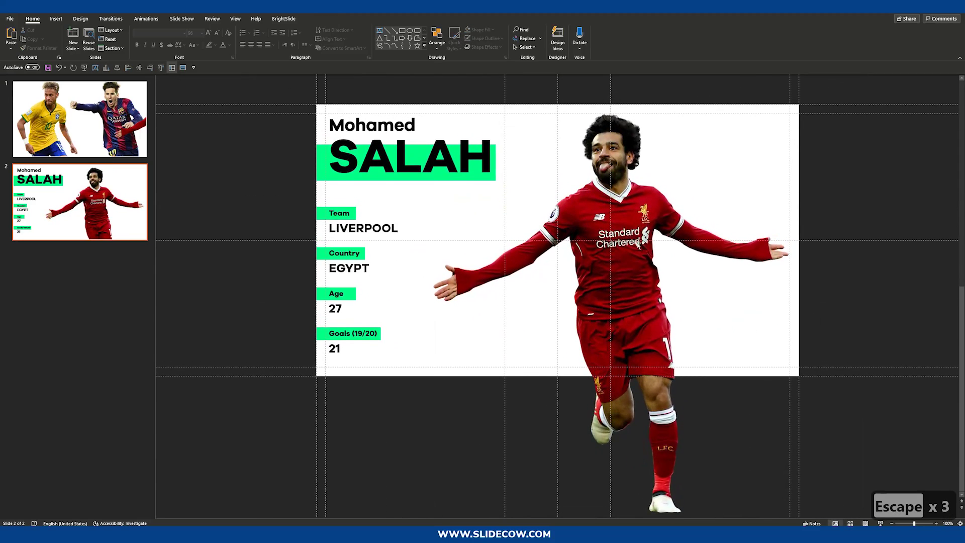
{"action": "scroll", "coordinate": [815, 346], "scroll_direction": "down", "scroll_amount": 1}
{"action": "scroll", "coordinate": [815, 346], "scroll_direction": "up", "scroll_amount": 1}
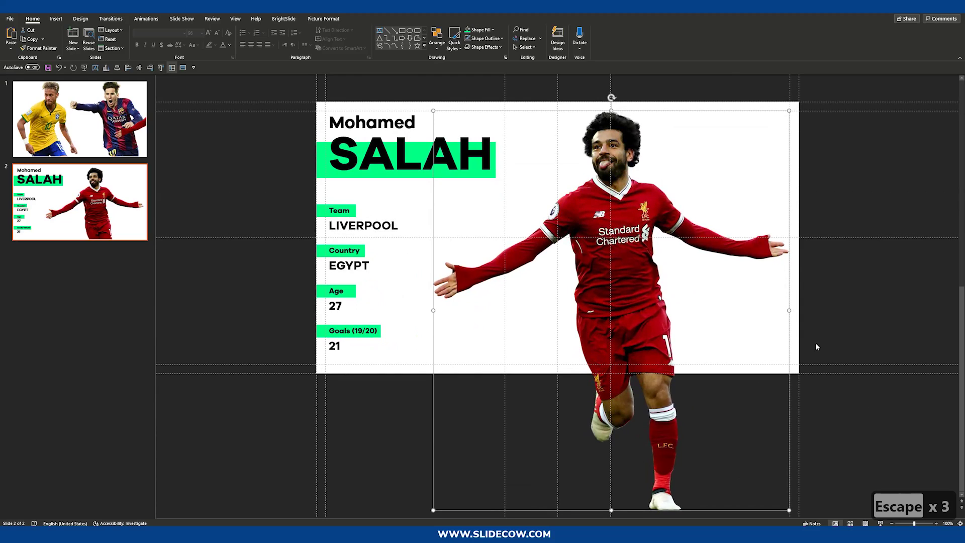
{"action": "left_click", "coordinate": [326, 20]}
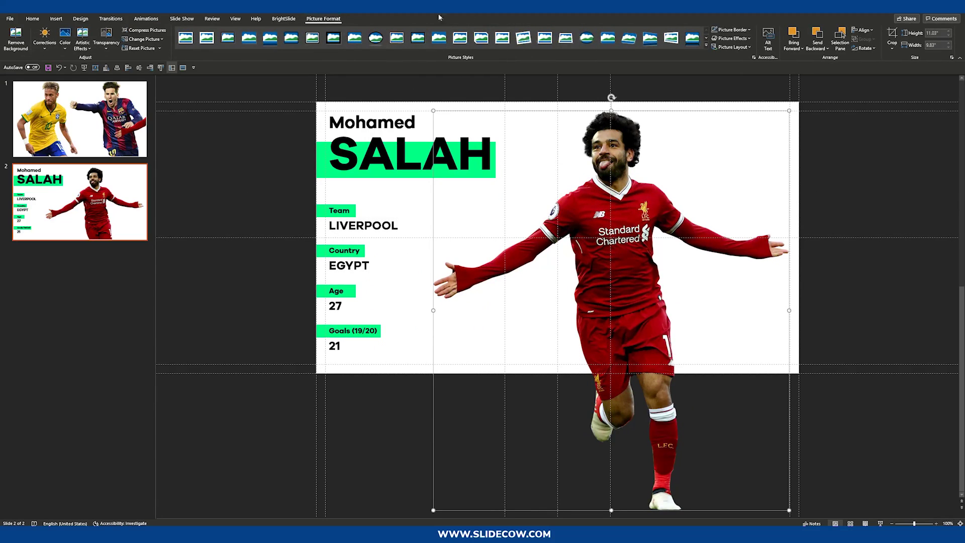
{"action": "left_click", "coordinate": [743, 39]}
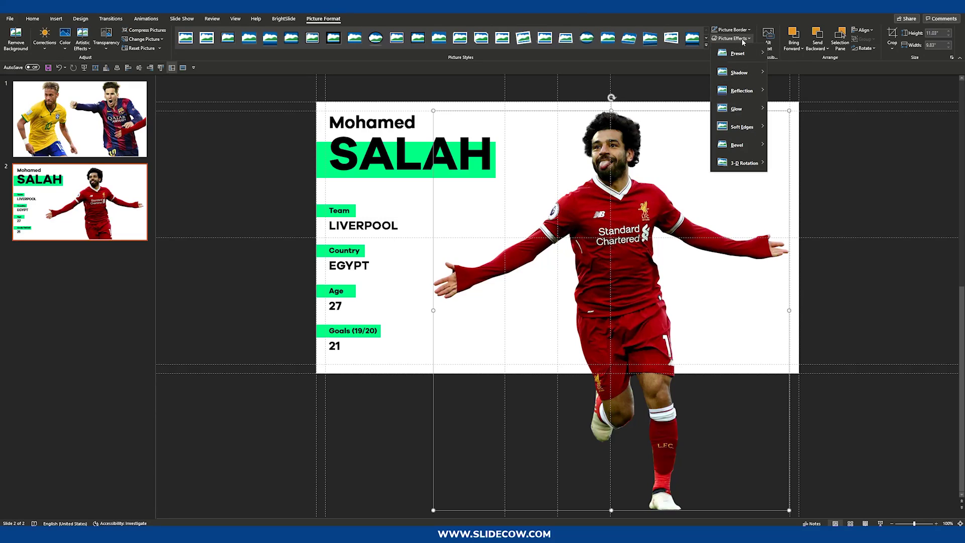
Open Format Picture for Salah's photo and apply a shadow colour
{"action": "key", "text": "Escape"}
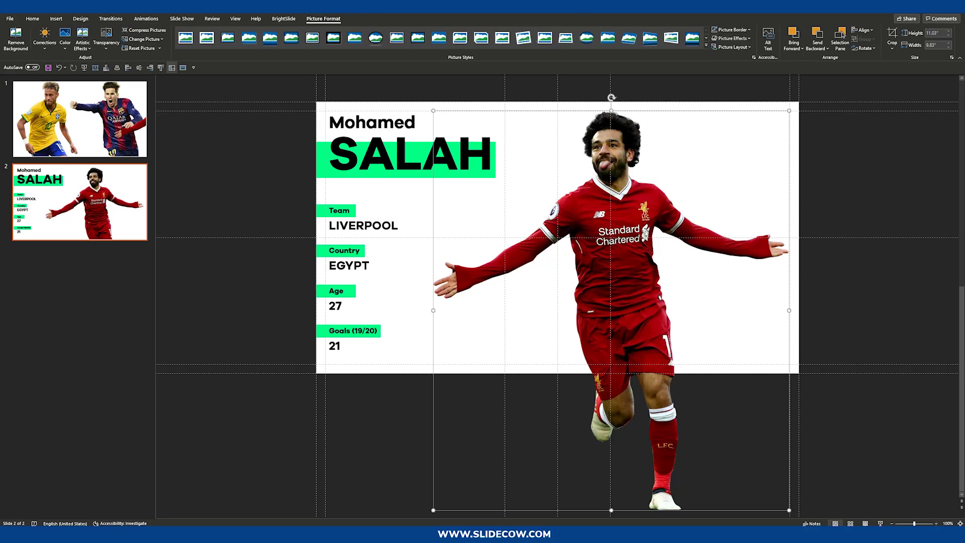
{"action": "right_click", "coordinate": [643, 229]}
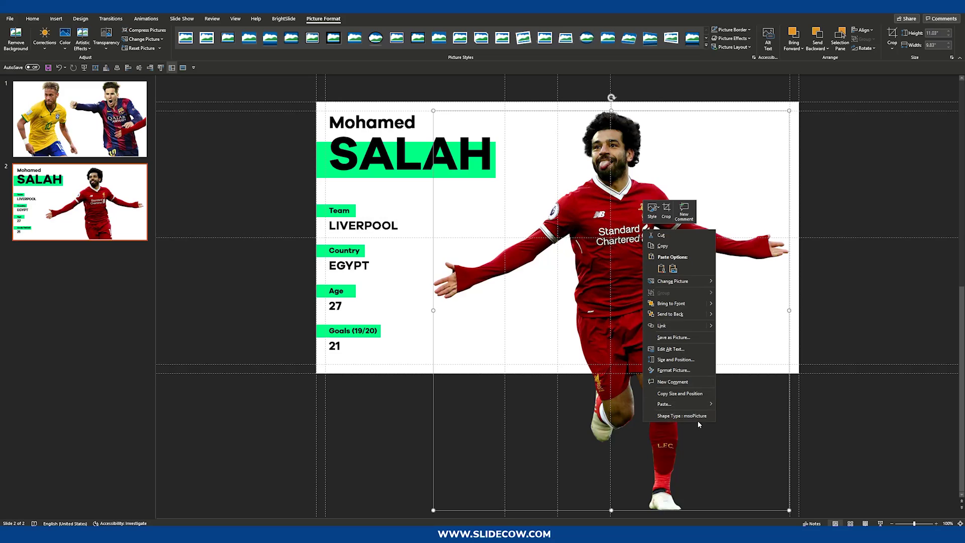
{"action": "left_click", "coordinate": [666, 371]}
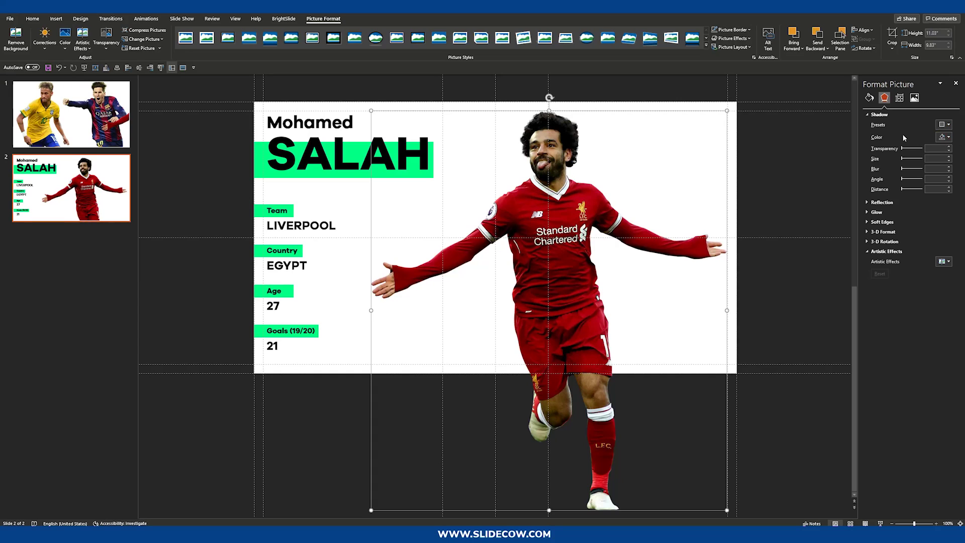
{"action": "left_click", "coordinate": [943, 137]}
{"action": "left_click", "coordinate": [910, 159]}
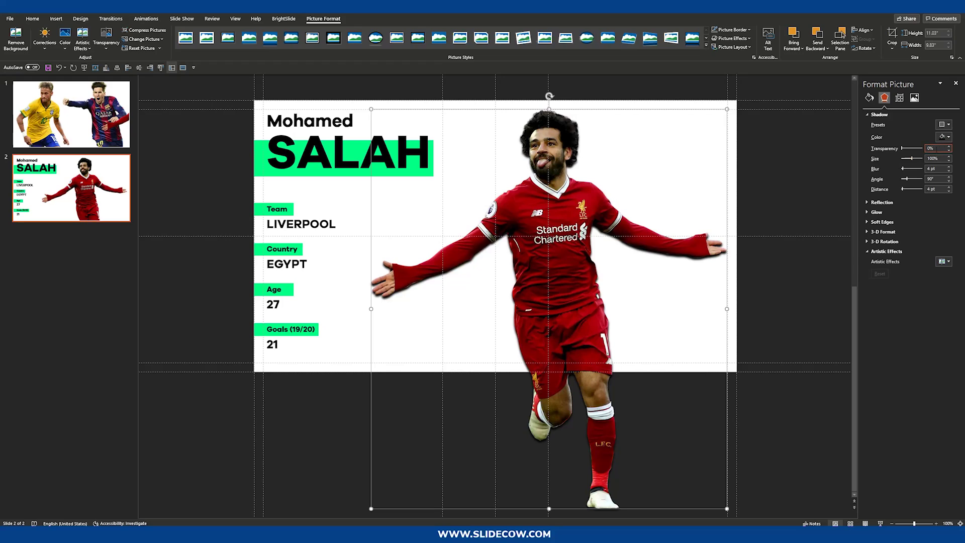
Set the shadow to 70% transparency, 90% size, 45 pt blur and 15 pt distance
{"action": "type", "text": "70"}
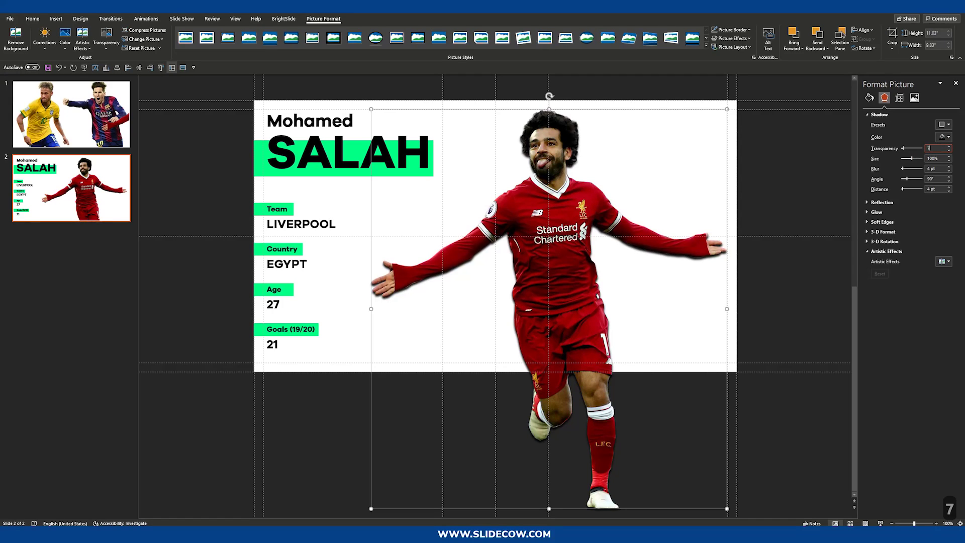
{"action": "key", "text": "Tab"}
{"action": "key", "text": "Tab"}
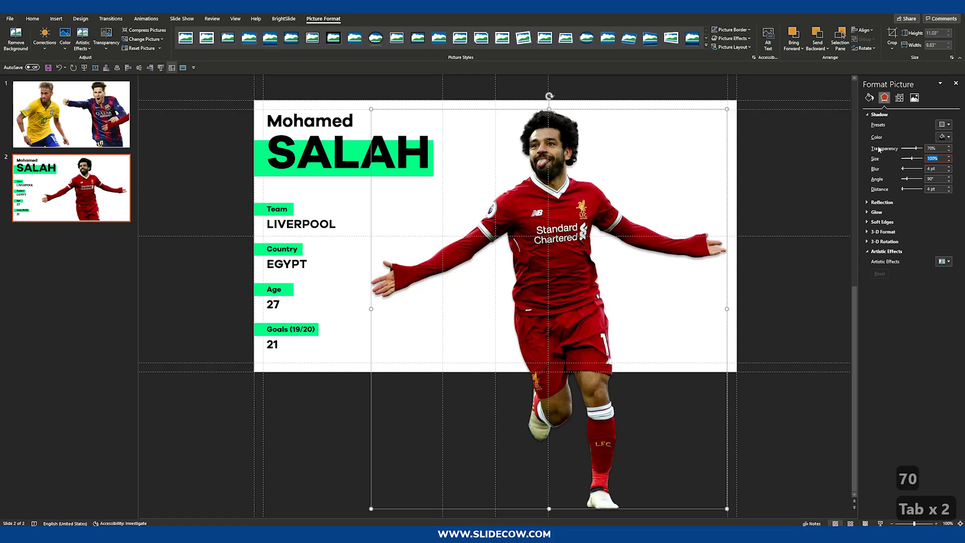
{"action": "type", "text": "90"}
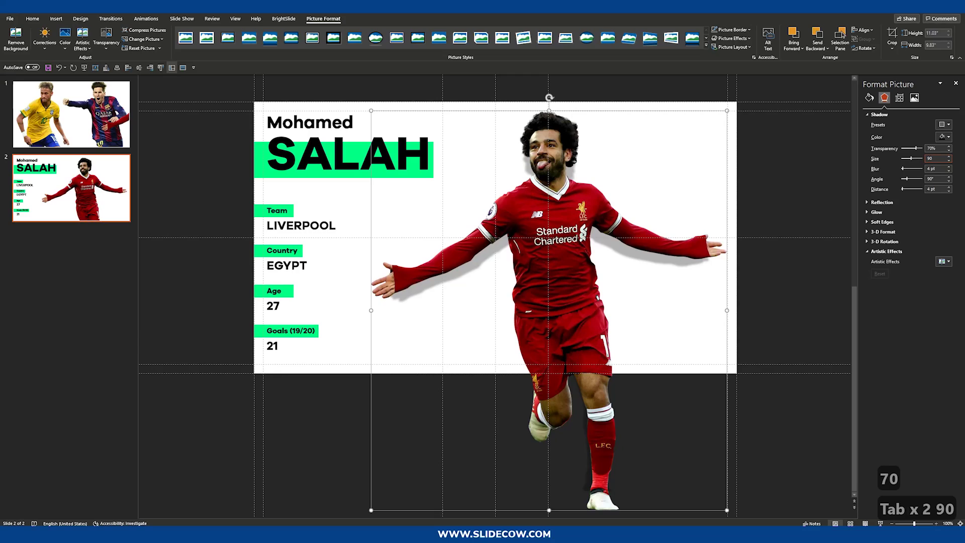
{"action": "key", "text": "Tab"}
{"action": "key", "text": "Tab"}
{"action": "type", "text": "45"}
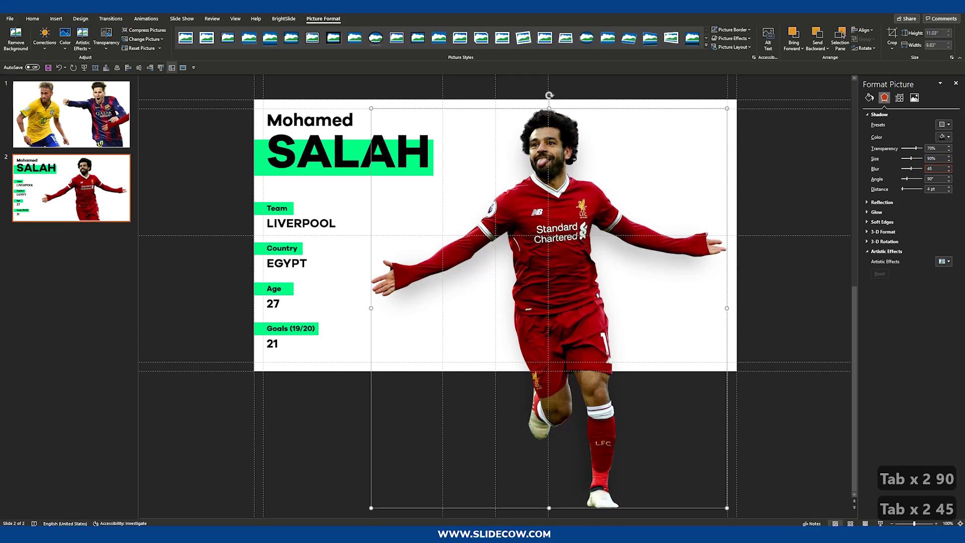
{"action": "key", "text": "Tab"}
{"action": "key", "text": "Tab"}
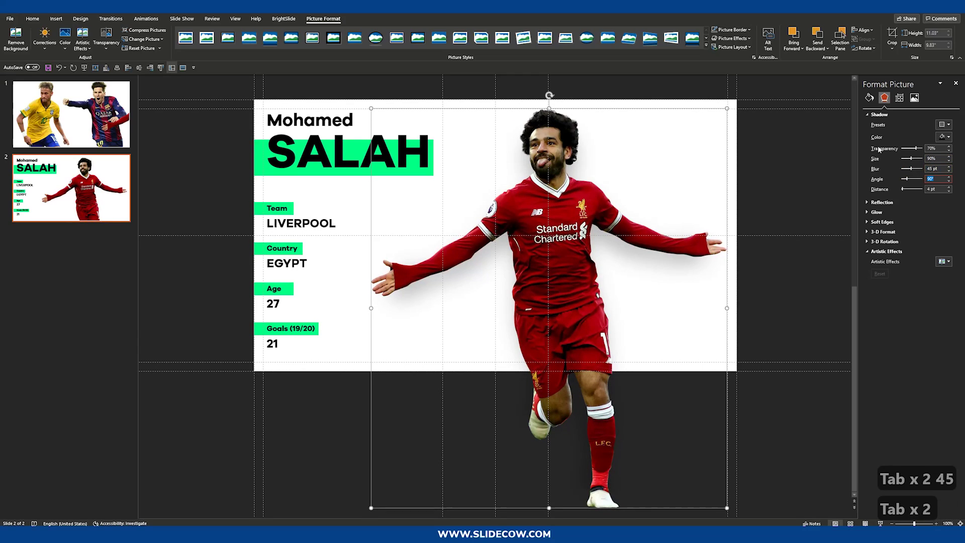
{"action": "key", "text": "Tab"}
{"action": "key", "text": "Tab"}
{"action": "type", "text": "15 pt"}
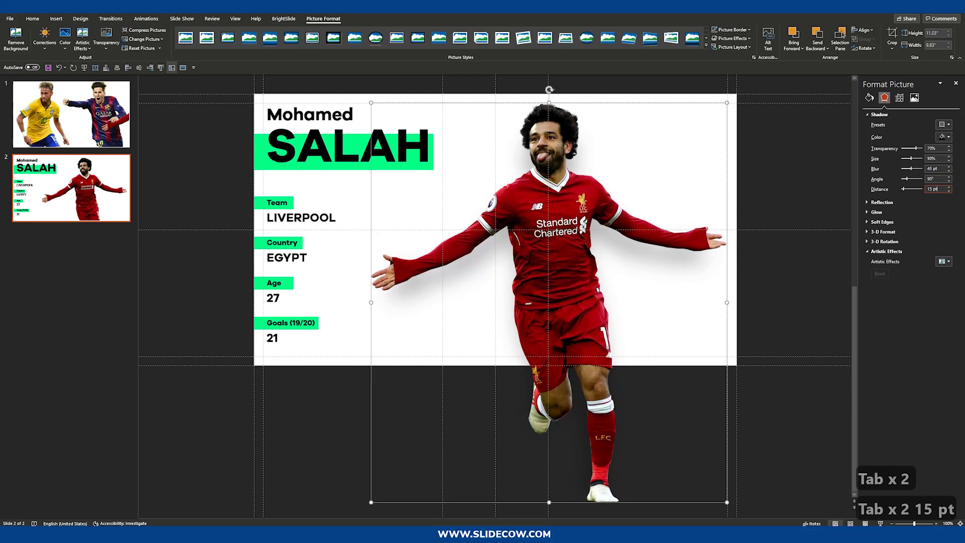
{"action": "key", "text": "Return"}
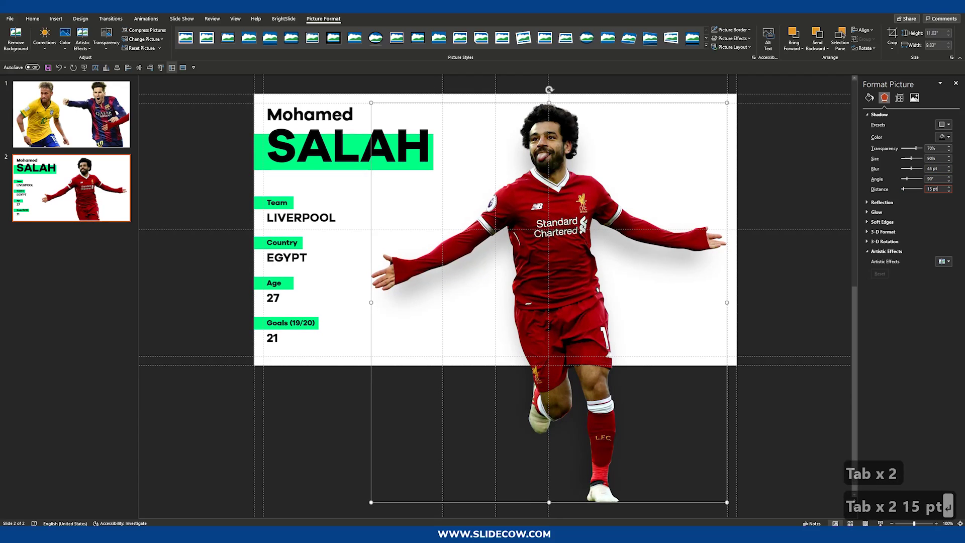
{"action": "left_click", "coordinate": [757, 300]}
{"action": "left_click", "coordinate": [703, 281]}
{"action": "scroll", "coordinate": [703, 282], "scroll_direction": "up", "scroll_amount": 10}
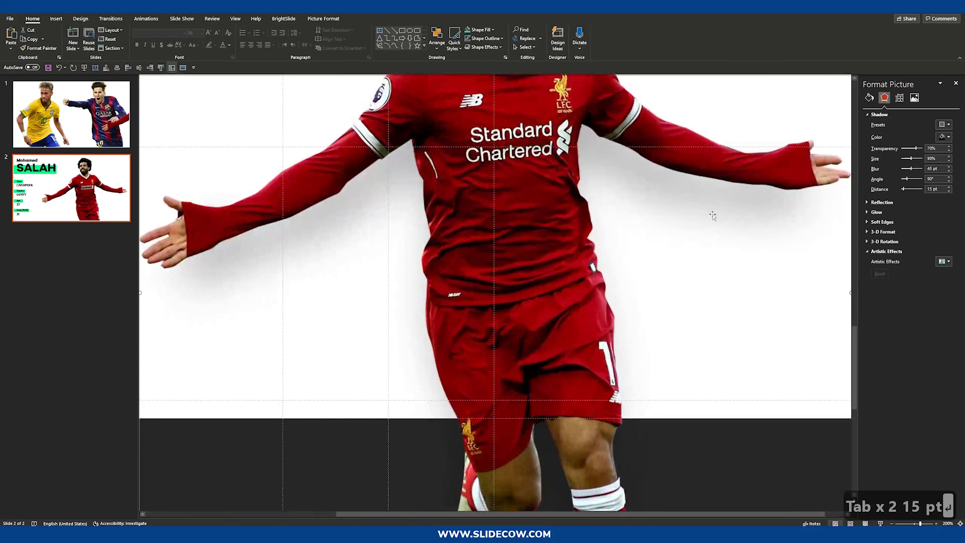
{"action": "scroll", "coordinate": [793, 191], "scroll_direction": "down", "scroll_amount": 10}
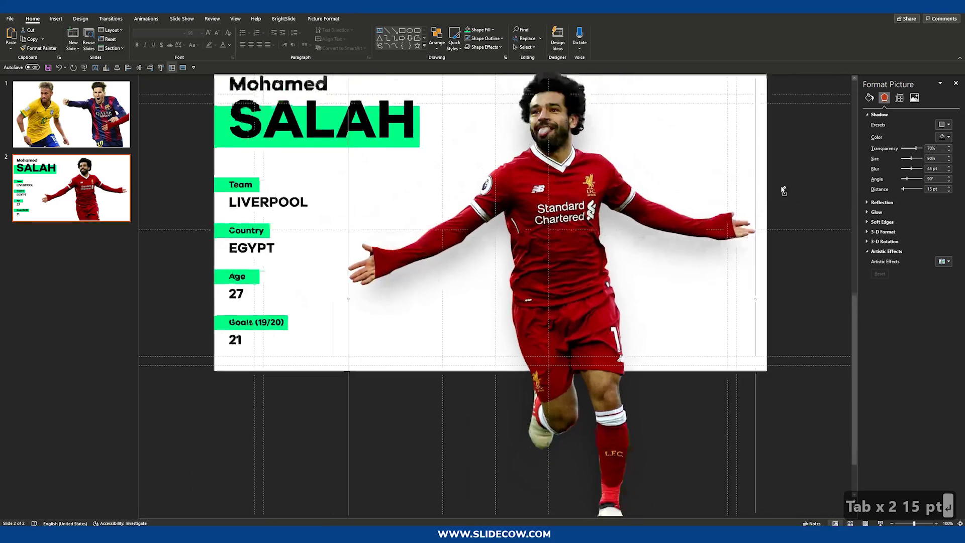
{"action": "key", "text": "Escape"}
{"action": "key", "text": "Escape"}
{"action": "key", "text": "Escape"}
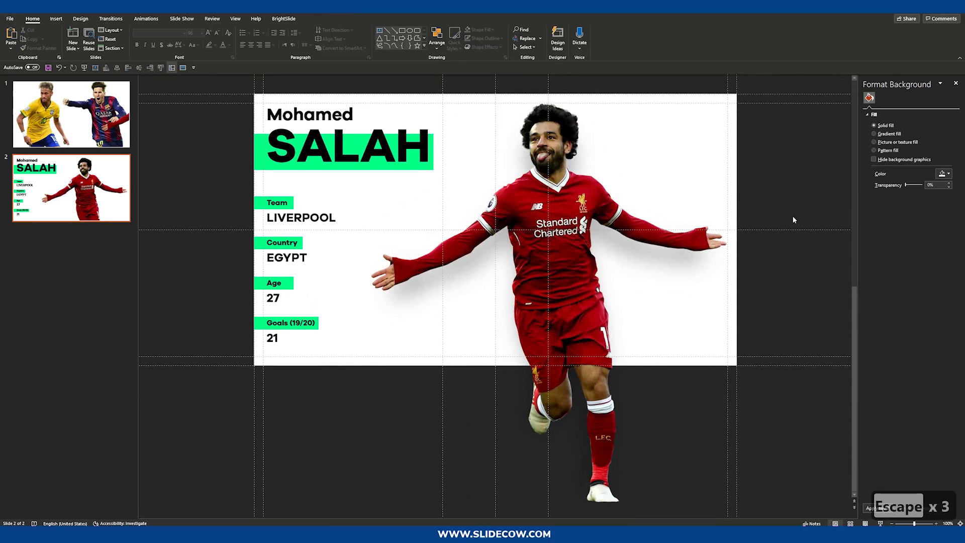
{"action": "scroll", "coordinate": [678, 271], "scroll_direction": "down", "scroll_amount": 3}
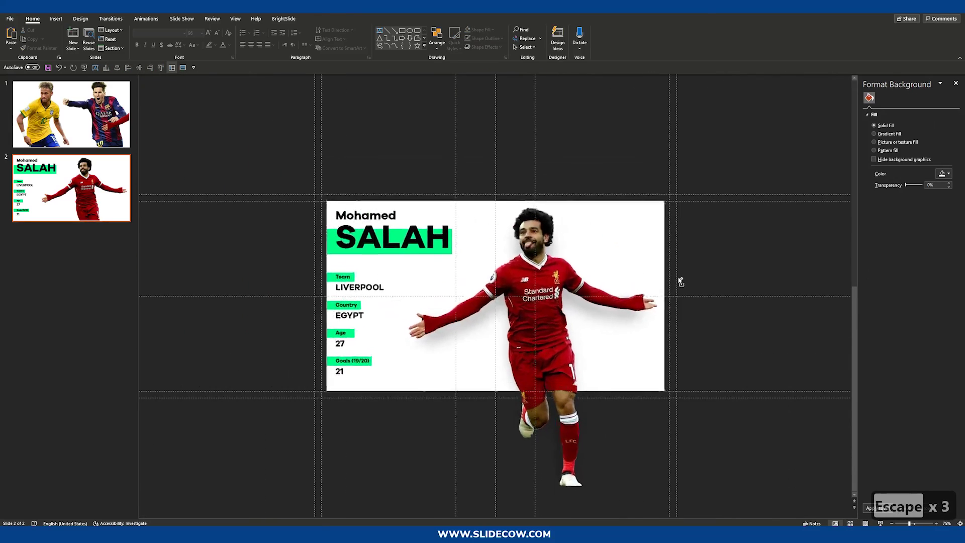
{"action": "scroll", "coordinate": [663, 296], "scroll_direction": "up", "scroll_amount": 3}
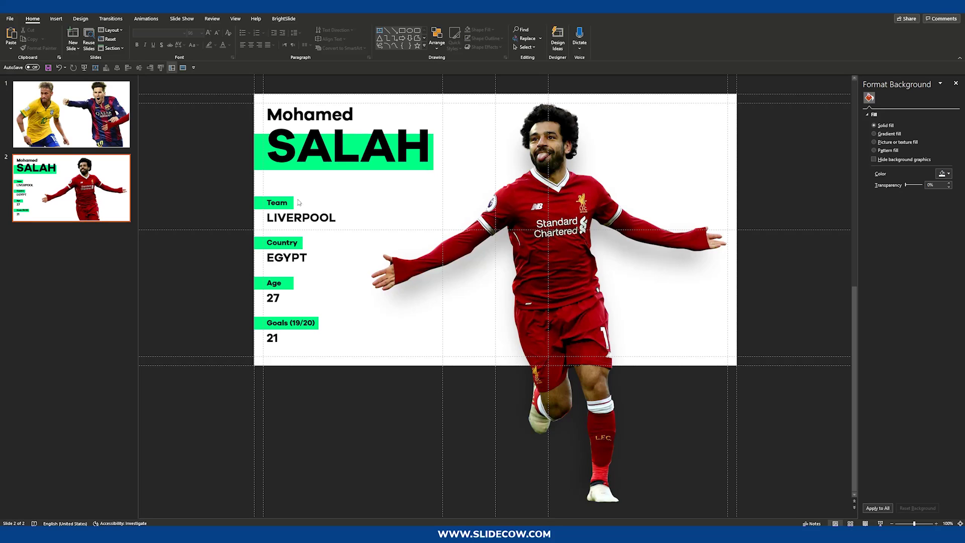
{"action": "key", "text": "ctrl+d"}
{"action": "key", "text": "Delete"}
Retype the title as NEYMAR Da Silva Santos Junior, add its green bar and paste his photo
{"action": "type", "text": "NEYMAR"}
{"action": "type", "text": "Da Silva Santos Junm"}
{"action": "key", "text": "BackSpace"}
{"action": "key", "text": "BackSpace"}
{"action": "type", "text": "nior"}
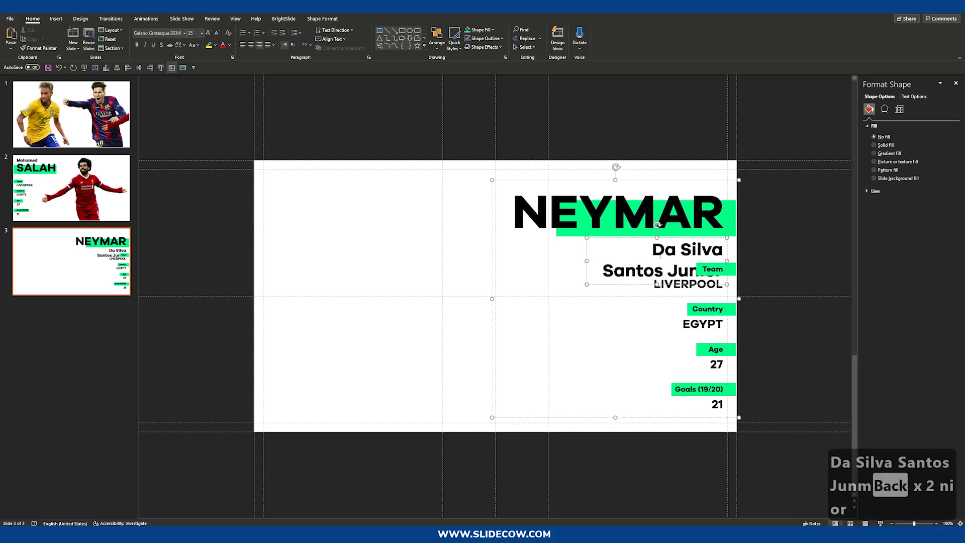
{"action": "key", "text": "ctrl+shift+g"}
{"action": "key", "text": "Escape"}
{"action": "key", "text": "Escape"}
{"action": "key", "text": "ctrl+c"}
{"action": "key", "text": "ctrl+v"}
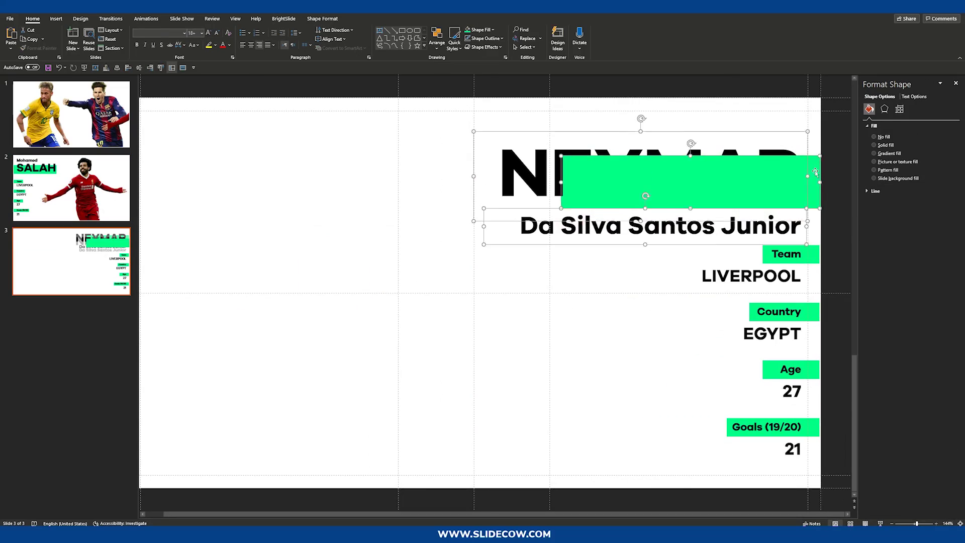
{"action": "key", "text": "ctrl+z"}
{"action": "key", "text": "ctrl+c"}
{"action": "key", "text": "ctrl+v"}
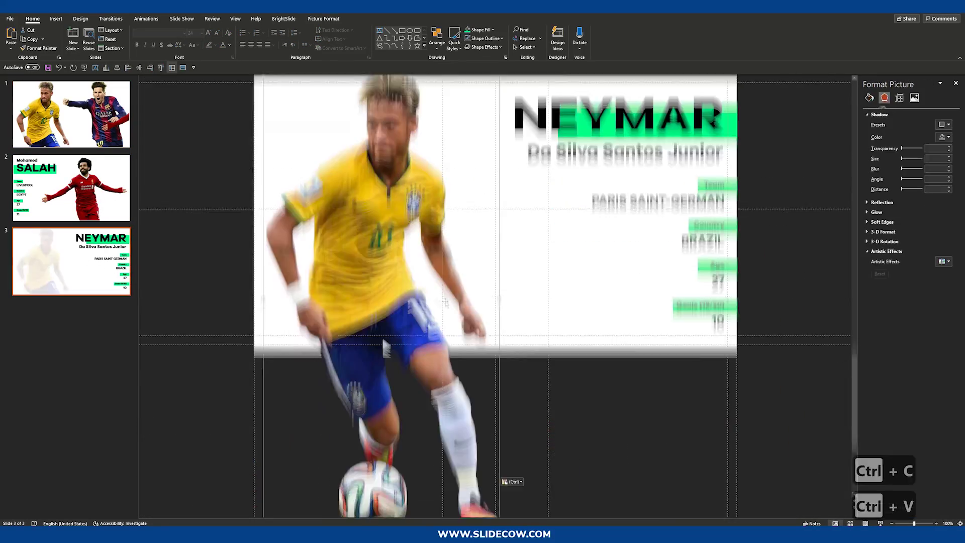
{"action": "key", "text": "Left"}
{"action": "key", "text": "Left"}
{"action": "key", "text": "Left"}
{"action": "key", "text": "Left"}
{"action": "key", "text": "Left"}
{"action": "key", "text": "Left"}
{"action": "key", "text": "Left"}
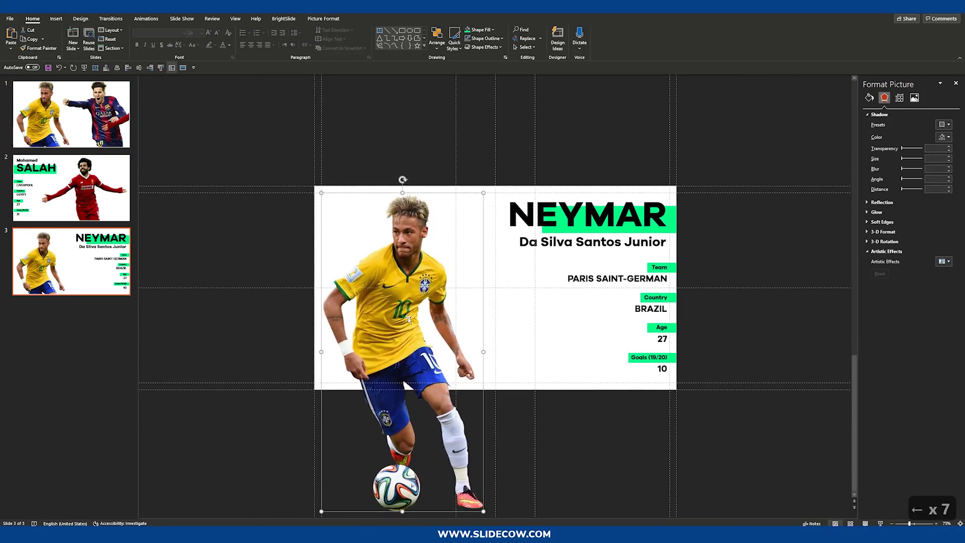
Make the Messi slide with MESSI, F.C. BARCELONA, 32 and 15, and paste his photo
{"action": "key", "text": "Delete"}
{"action": "key", "text": "ctrl+a"}
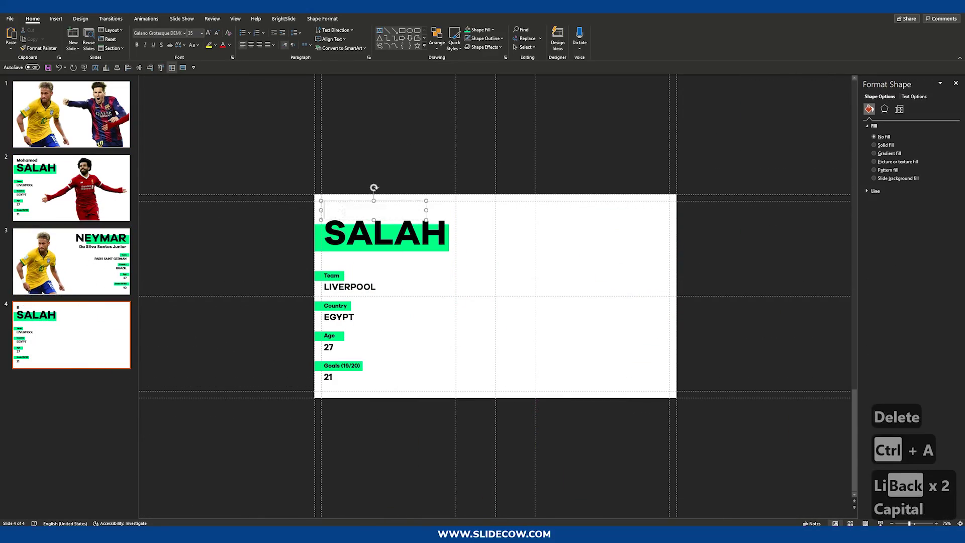
{"action": "type", "text": "MESSIF.C. BARCELONA3215"}
{"action": "key", "text": "ctrl+v"}
{"action": "key", "text": "Left"}
{"action": "key", "text": "Left"}
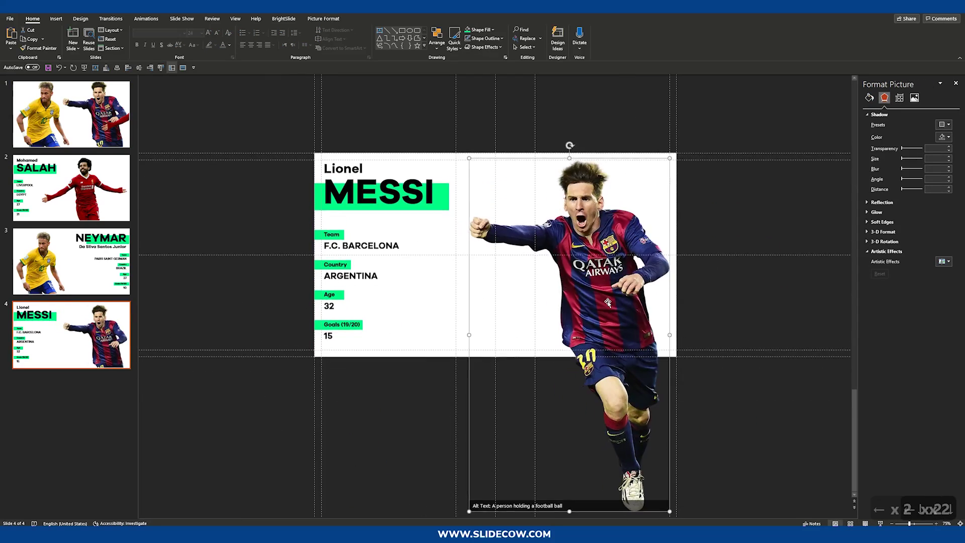
{"action": "left_click", "coordinate": [71, 334]}
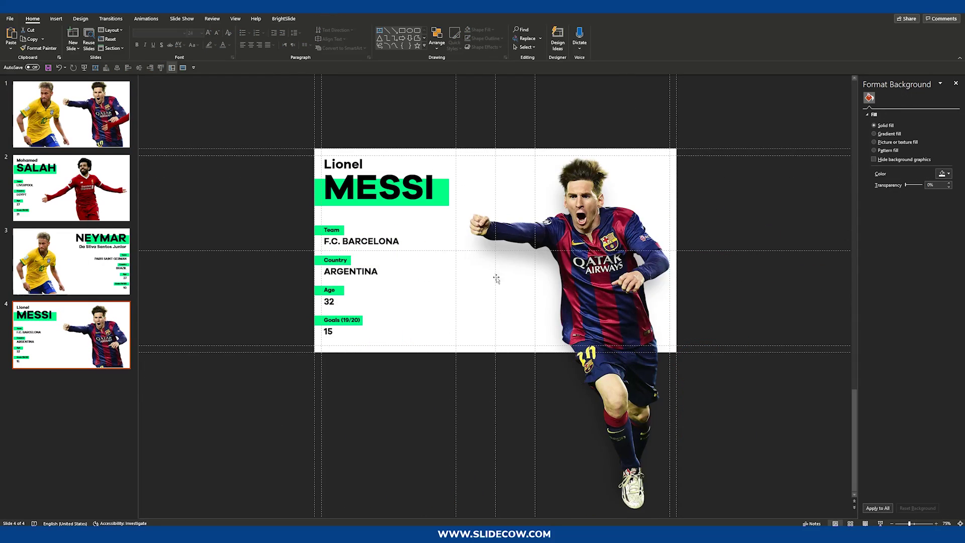
Inspect the Neymar slide's name, subtitle and photo against the Salah and Messi slides
{"action": "key", "text": "Up"}
{"action": "key", "text": "Up"}
{"action": "key", "text": "Down"}
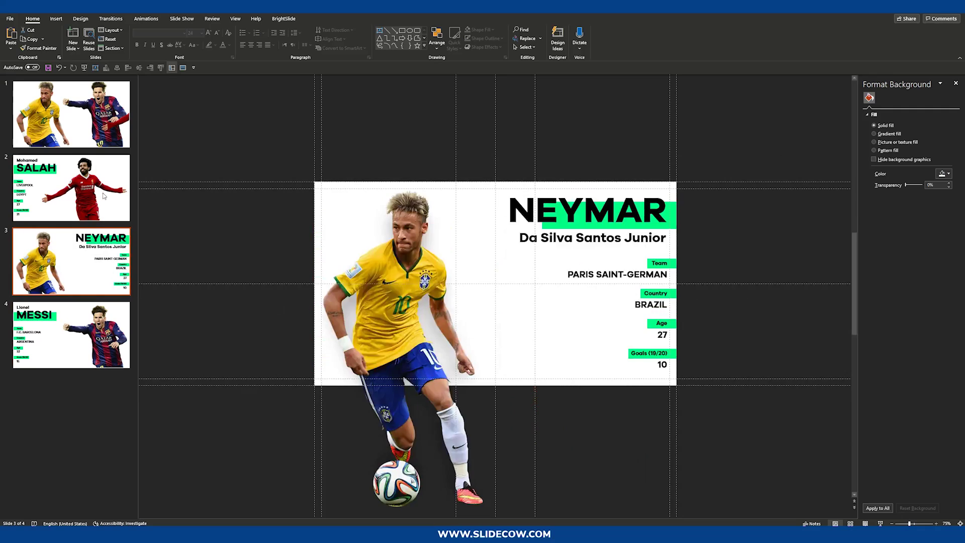
{"action": "key", "text": "Up"}
{"action": "key", "text": "Down"}
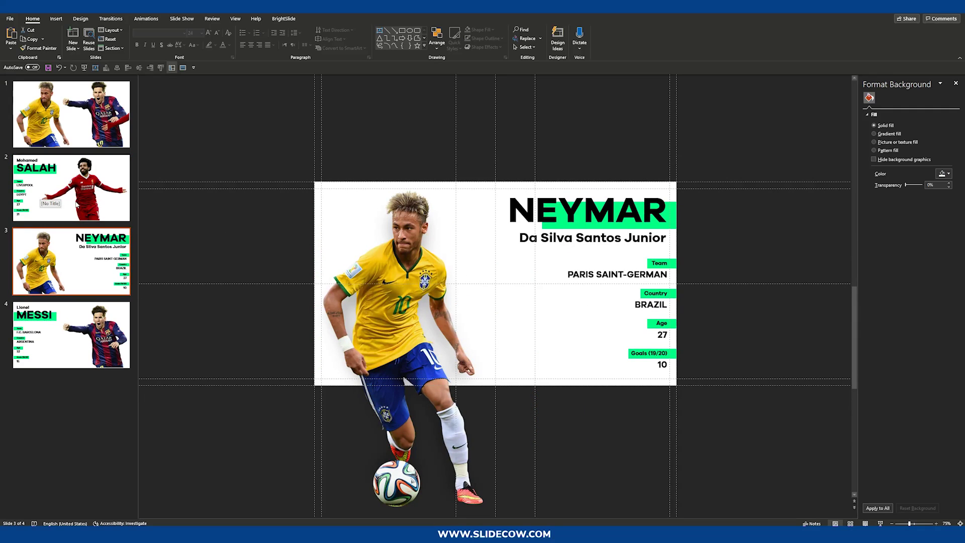
{"action": "left_click", "coordinate": [585, 243]}
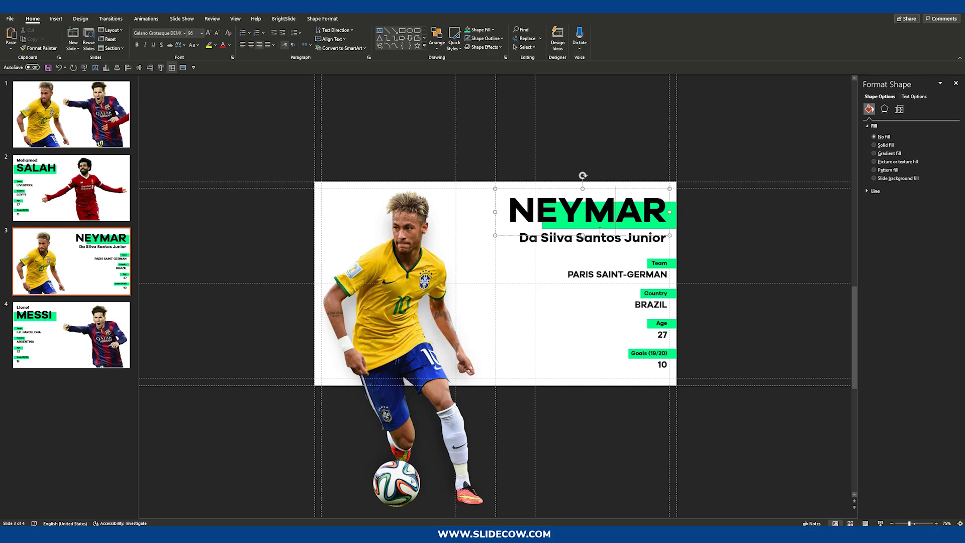
{"action": "left_click", "coordinate": [643, 211]}
{"action": "left_click", "coordinate": [616, 211]}
{"action": "left_click", "coordinate": [70, 188]}
{"action": "left_click", "coordinate": [114, 318]}
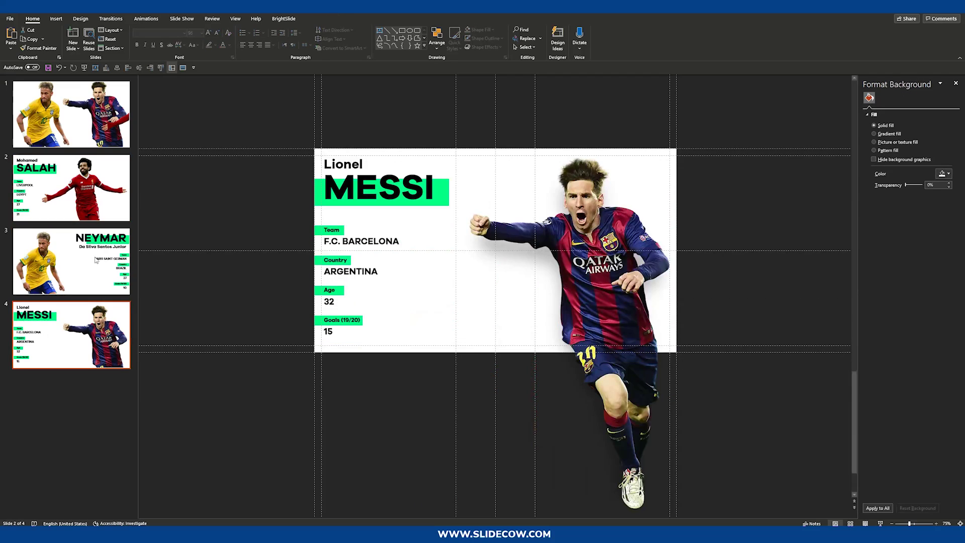
{"action": "key", "text": "Up"}
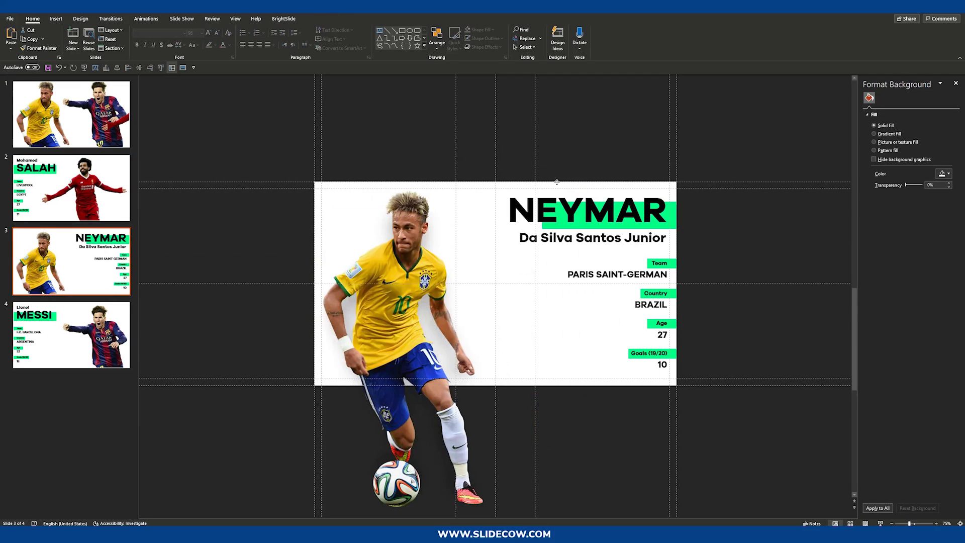
{"action": "left_click", "coordinate": [552, 234]}
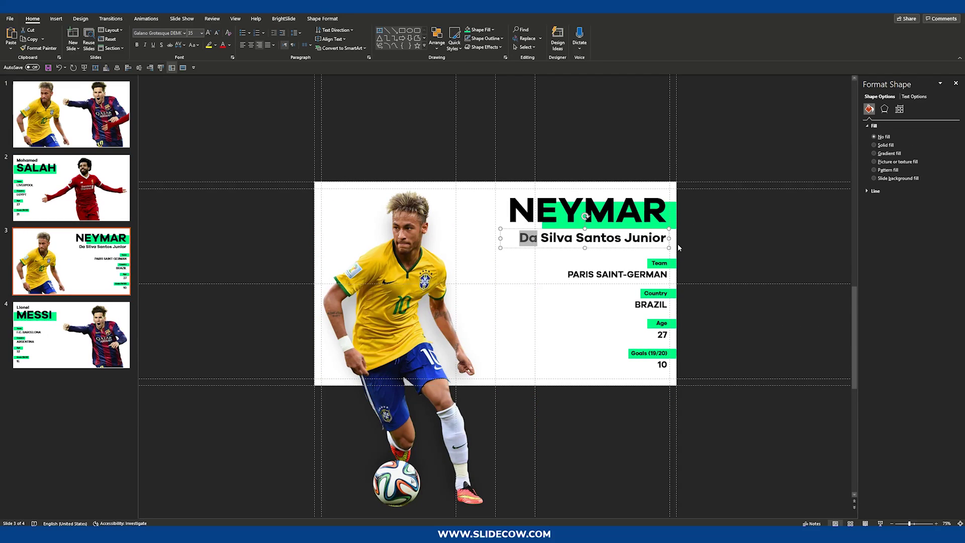
{"action": "left_click", "coordinate": [648, 237]}
{"action": "left_click", "coordinate": [392, 275]}
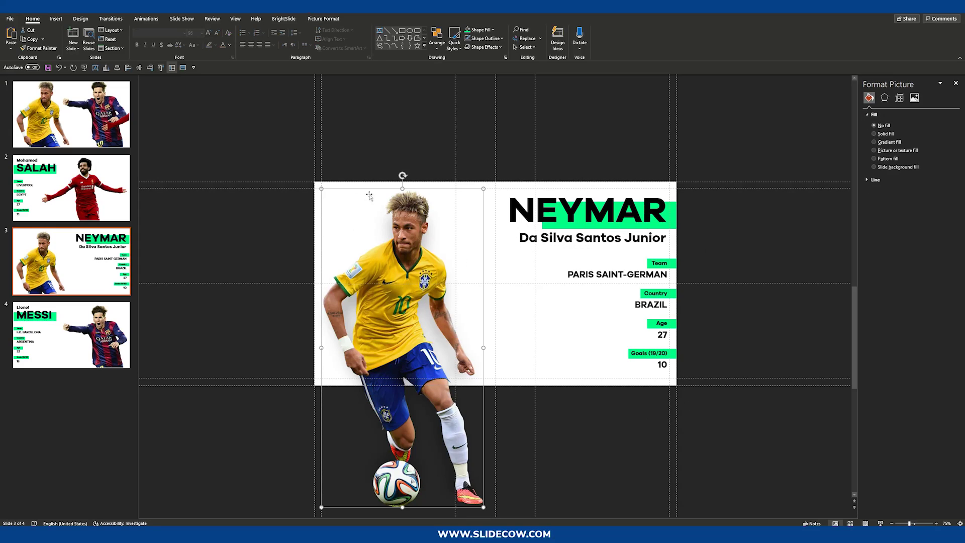
{"action": "scroll", "coordinate": [709, 285], "scroll_direction": "down", "scroll_amount": 3}
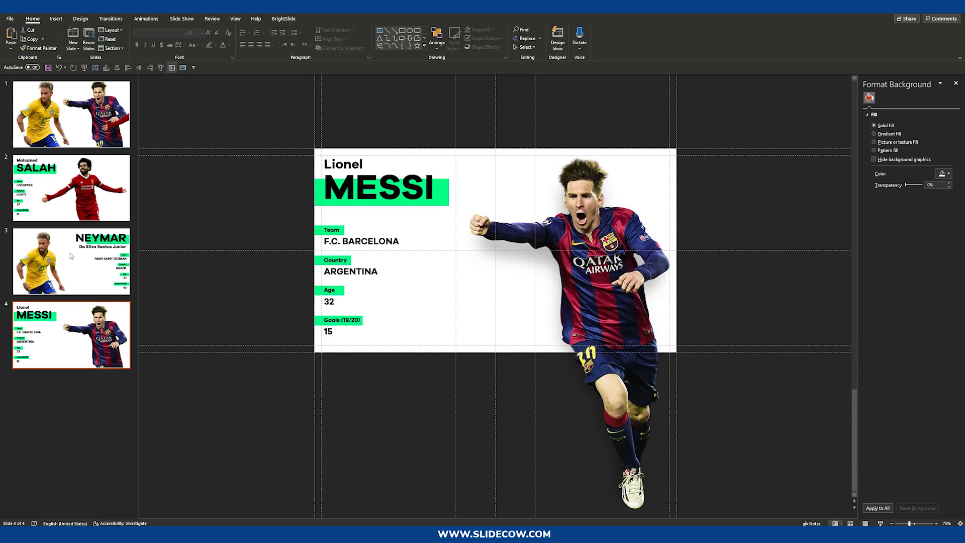
Browse the Salah, Neymar and Messi thumbnails to confirm the slide order
{"action": "left_click", "coordinate": [116, 191]}
{"action": "left_click", "coordinate": [116, 191]}
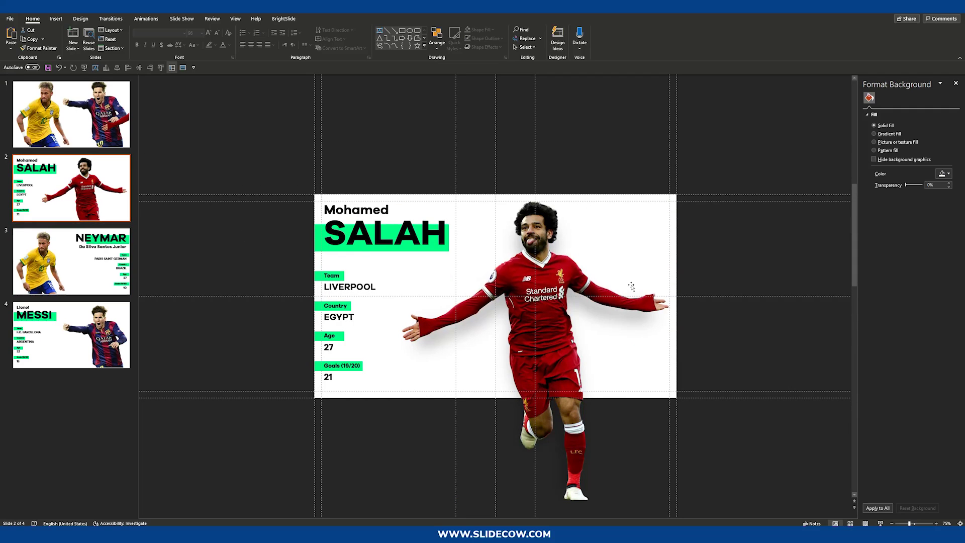
{"action": "left_click", "coordinate": [76, 266]}
{"action": "left_click", "coordinate": [81, 350]}
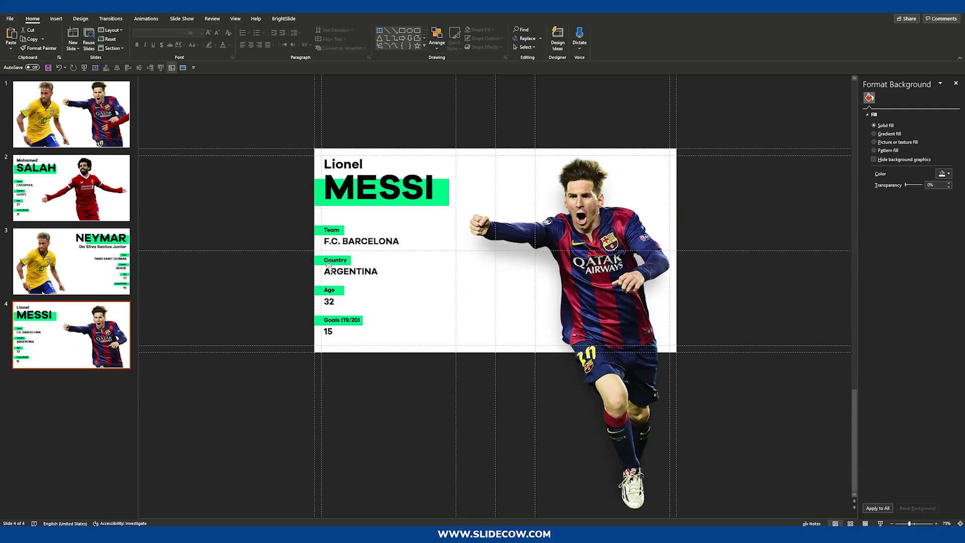
{"action": "left_click", "coordinate": [128, 178]}
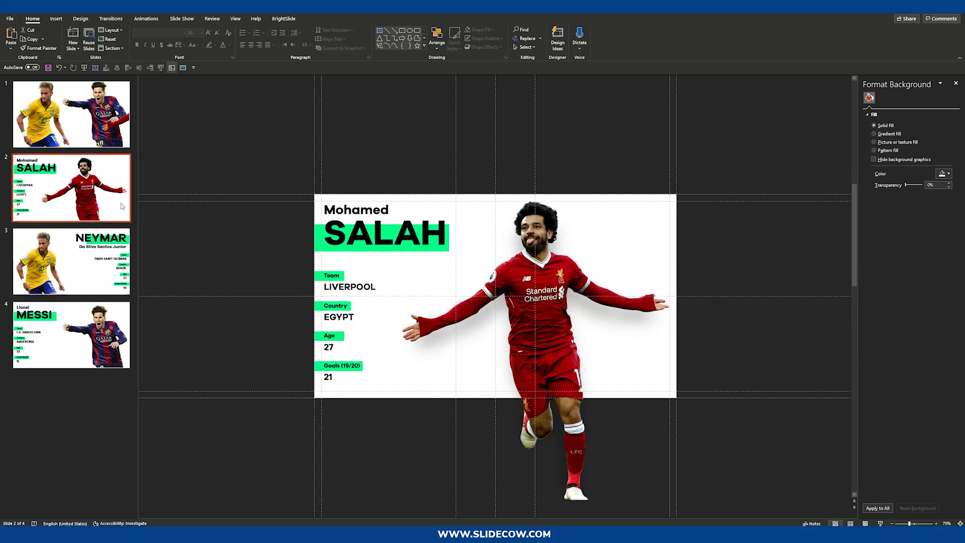
{"action": "key", "text": "Down"}
{"action": "key", "text": "Down"}
{"action": "key", "text": "Up"}
{"action": "key", "text": "Down"}
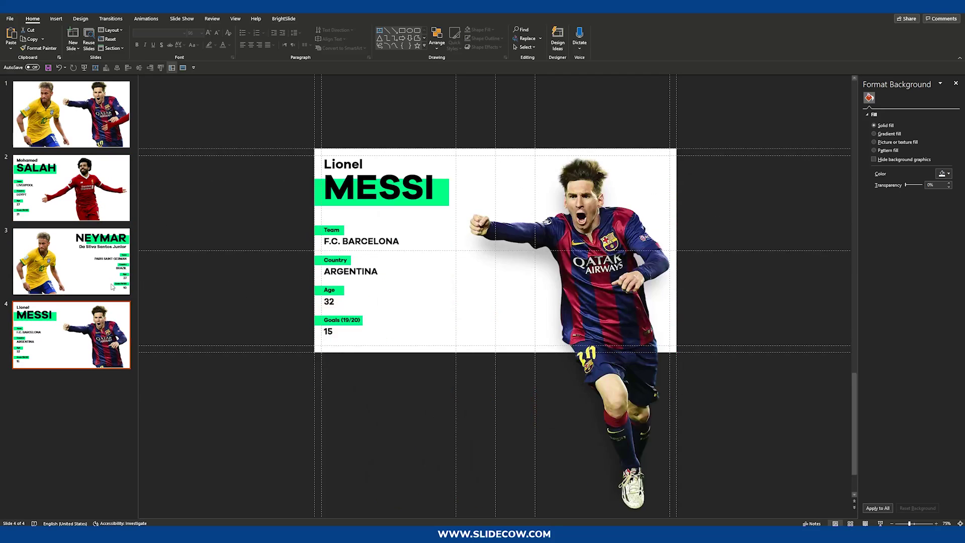
{"action": "key", "text": "Up"}
{"action": "key", "text": "Up"}
{"action": "key", "text": "Up"}
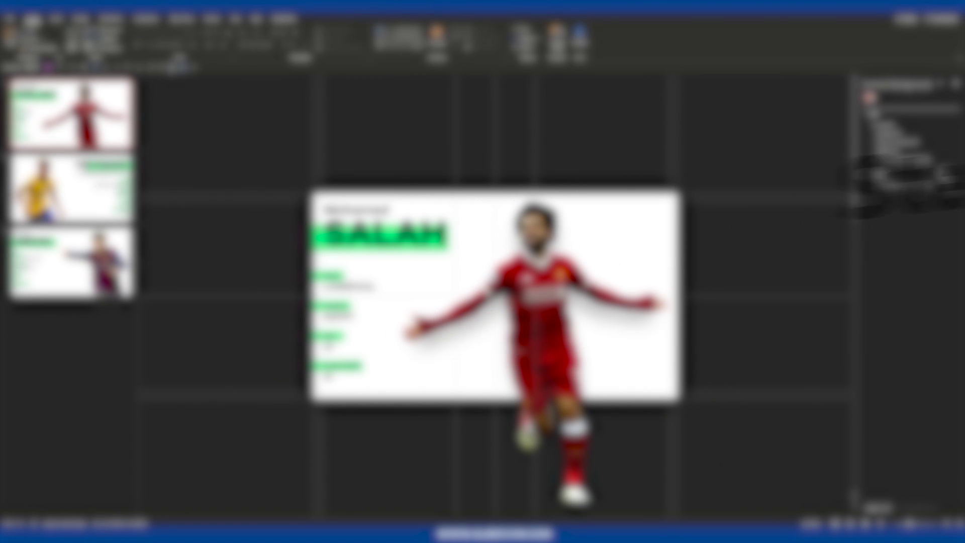
Select the Neymar and Messi slides and apply the Morph transition to both
{"action": "key", "text": "Down"}
{"action": "left_click", "coordinate": [71, 262]}
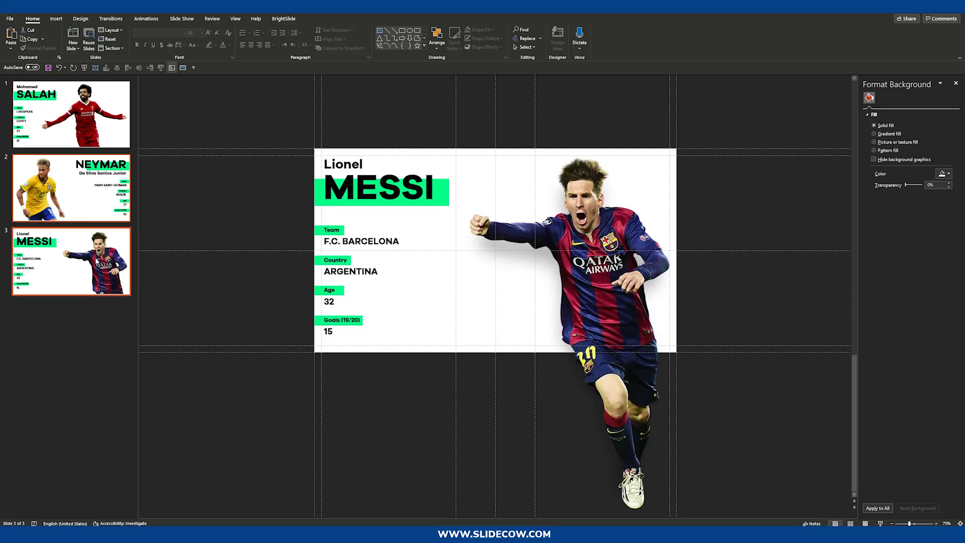
{"action": "left_click", "coordinate": [111, 19]}
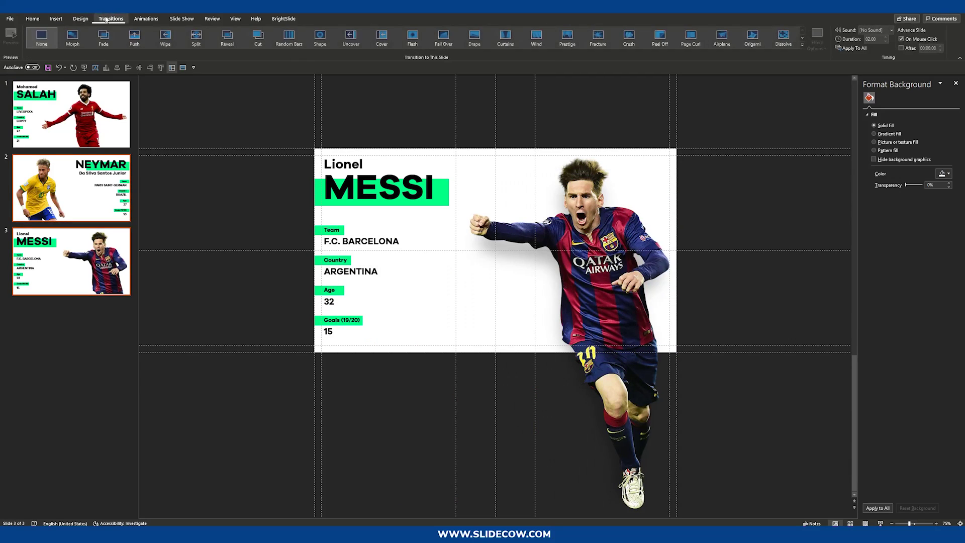
{"action": "left_click", "coordinate": [73, 37]}
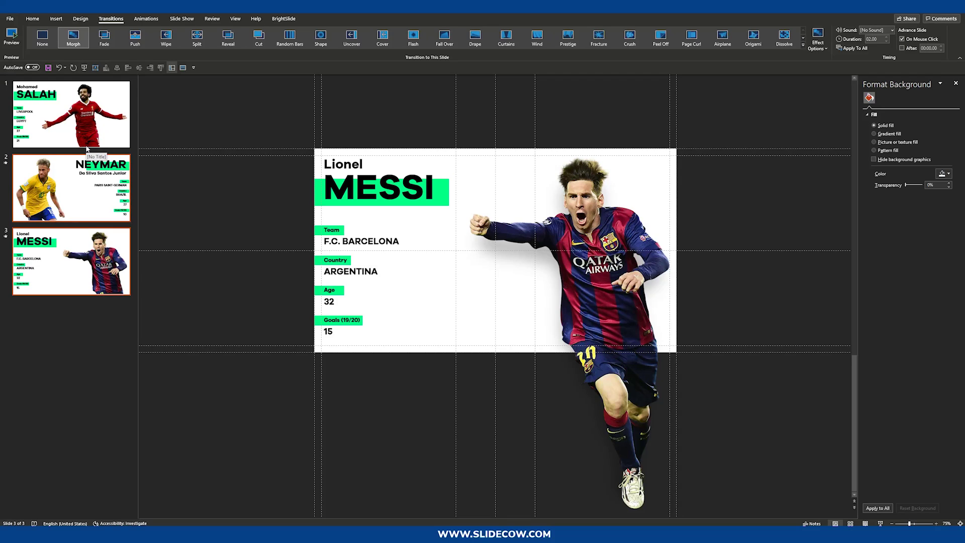
{"action": "left_click", "coordinate": [104, 186]}
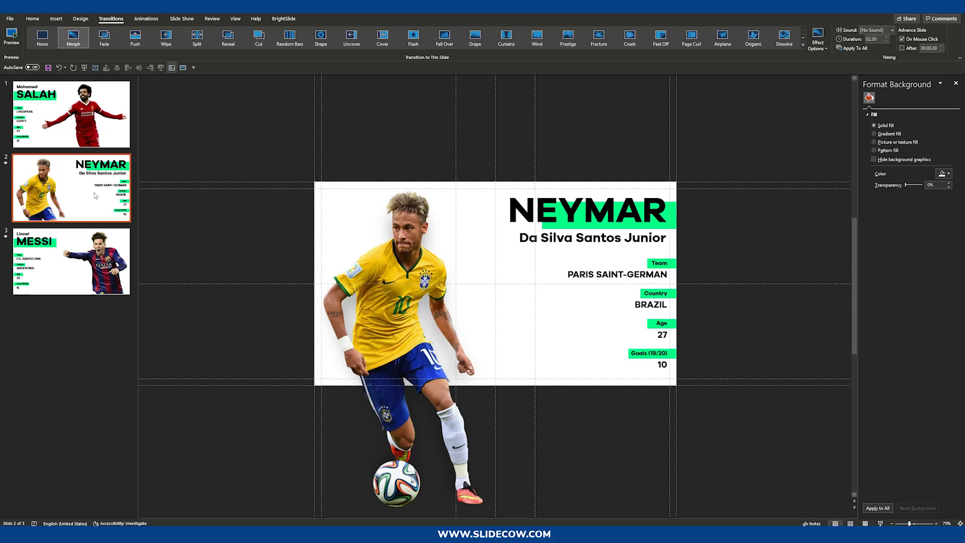
Check the Salah slide has no transition, then copy the Neymar photo from the Neymar slide
{"action": "left_click", "coordinate": [74, 118]}
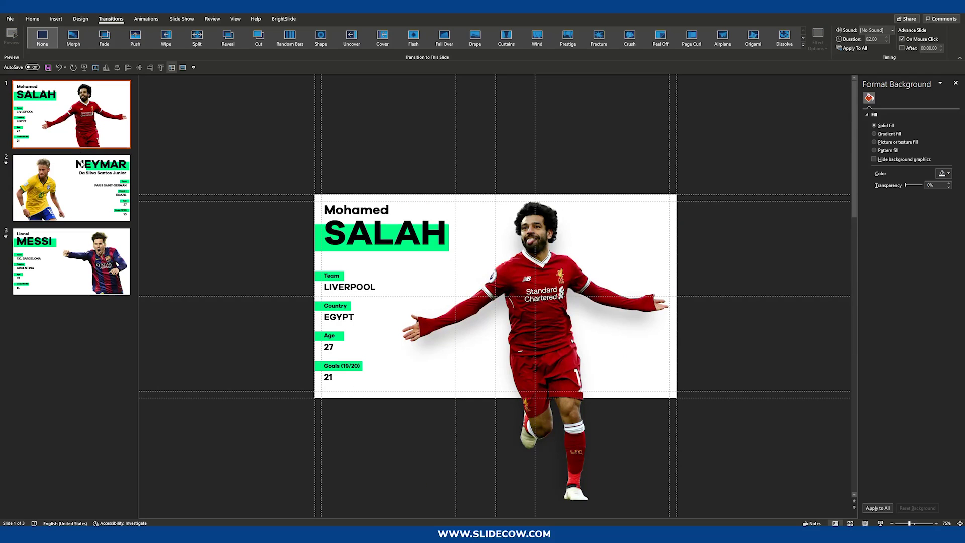
{"action": "left_click", "coordinate": [86, 185]}
{"action": "left_click", "coordinate": [87, 127]}
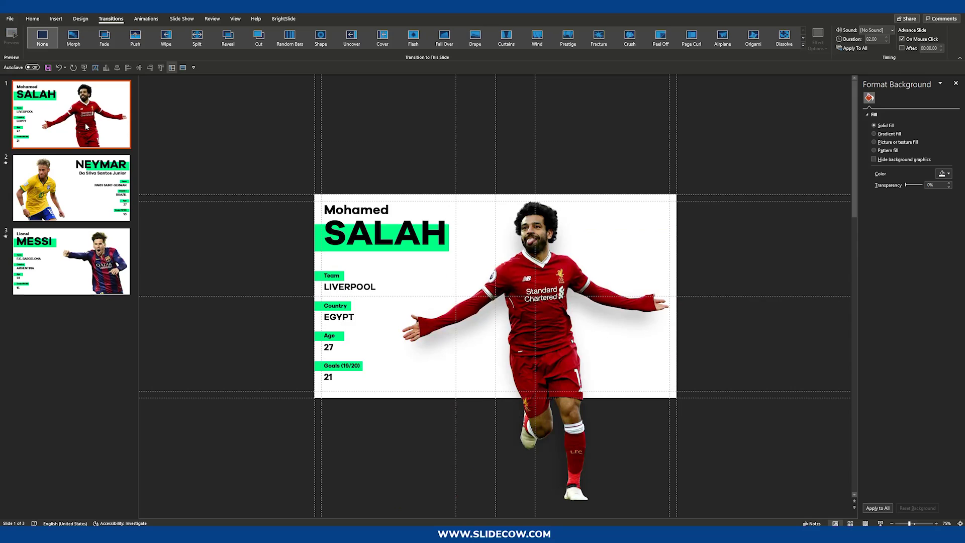
{"action": "left_click", "coordinate": [87, 186]}
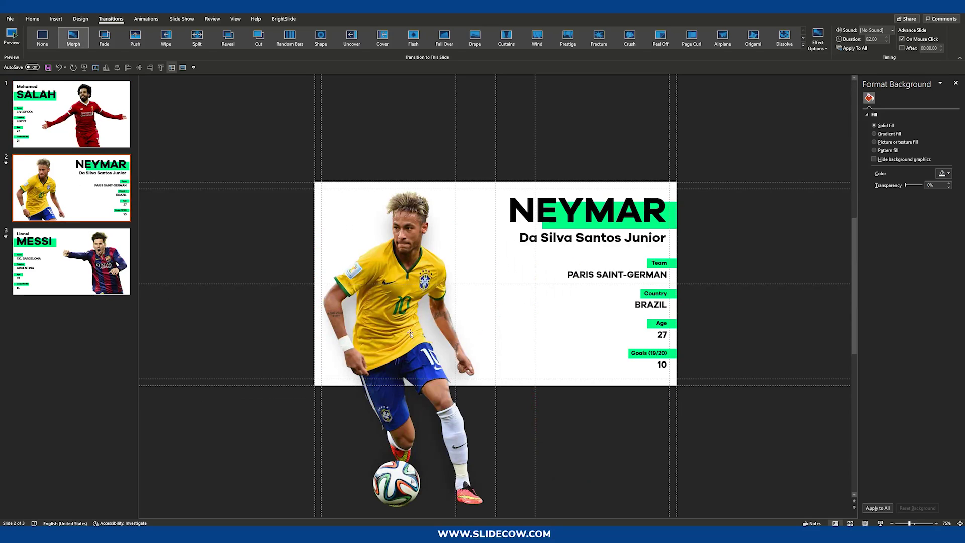
{"action": "left_click", "coordinate": [411, 292]}
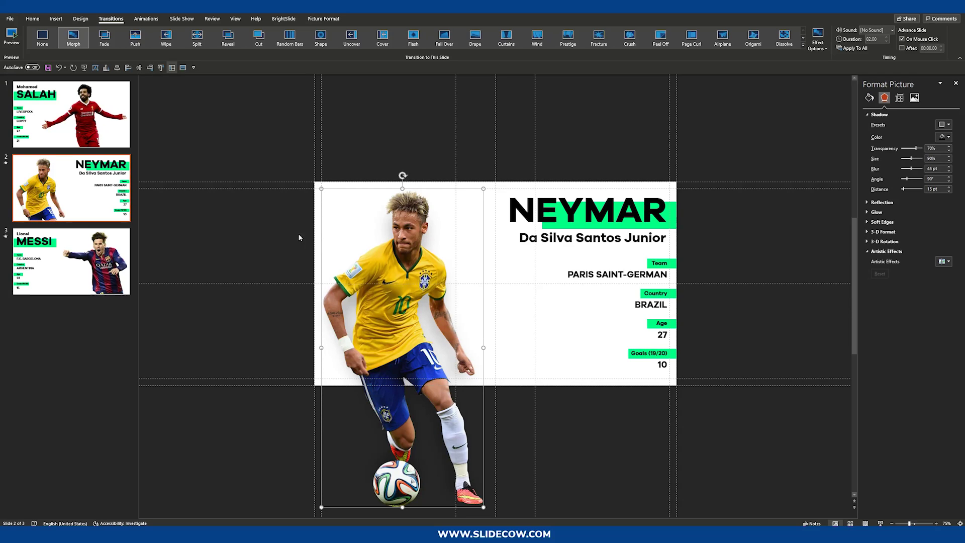
{"action": "left_click", "coordinate": [27, 130]}
{"action": "left_click", "coordinate": [81, 179]}
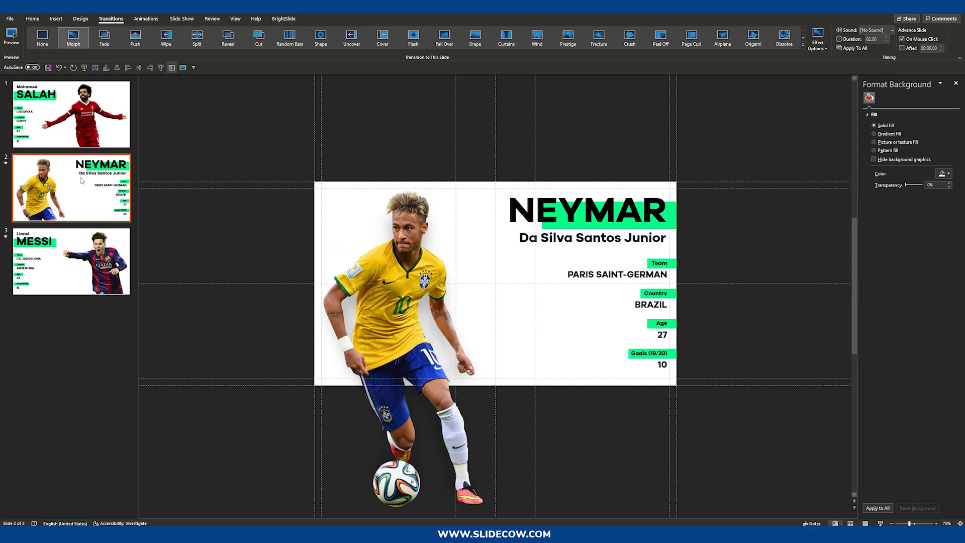
{"action": "left_click", "coordinate": [400, 254]}
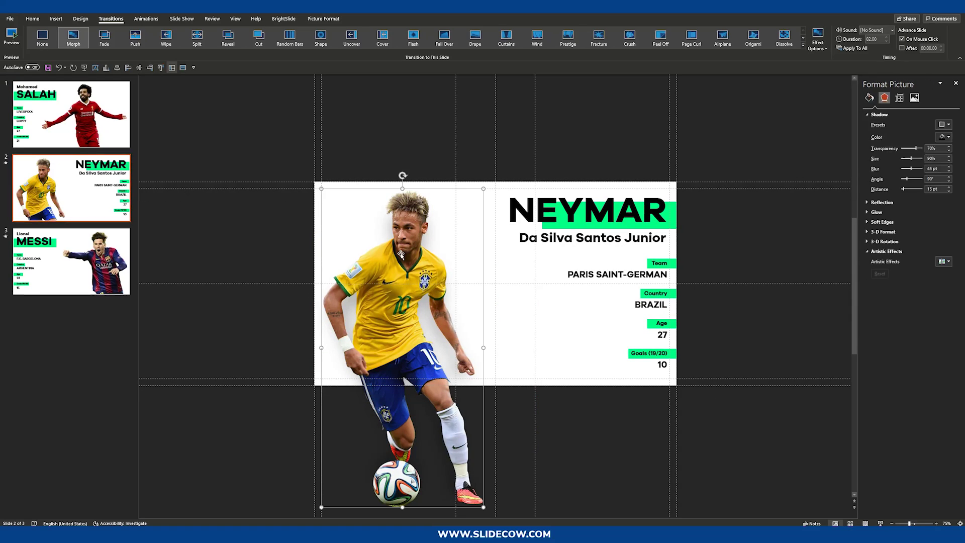
{"action": "key", "text": "ctrl+c"}
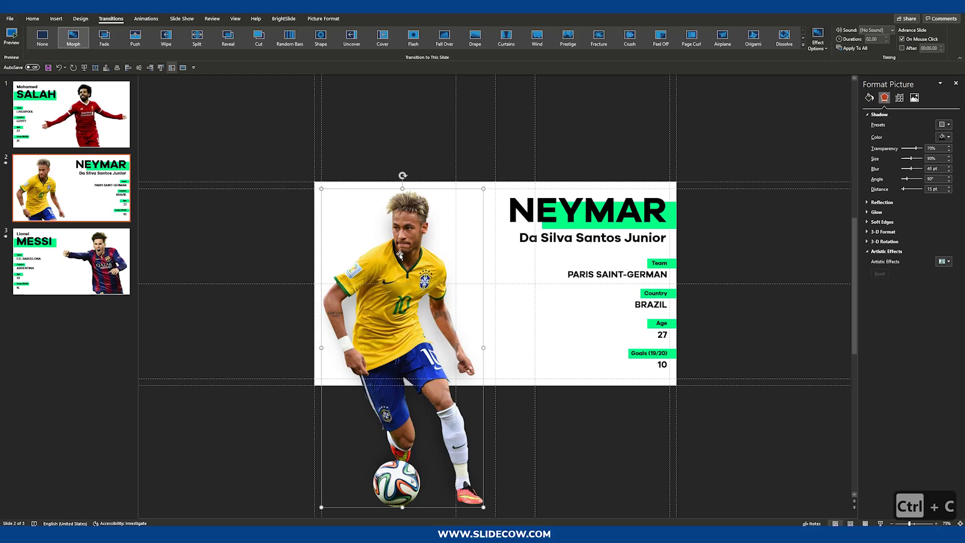
Paste the Neymar photo onto the Salah slide, shrink it and place it beside Salah's legs
{"action": "left_click", "coordinate": [63, 125]}
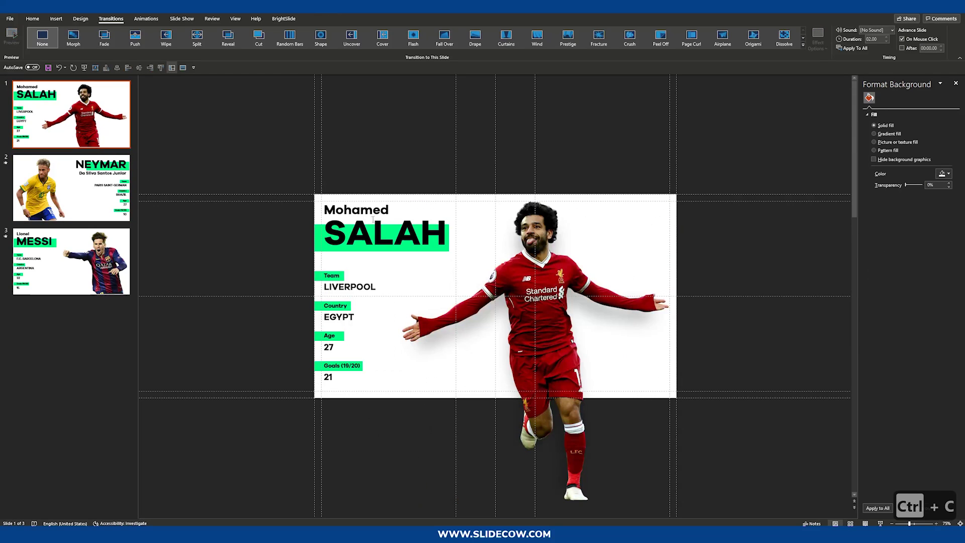
{"action": "key", "text": "ctrl+v"}
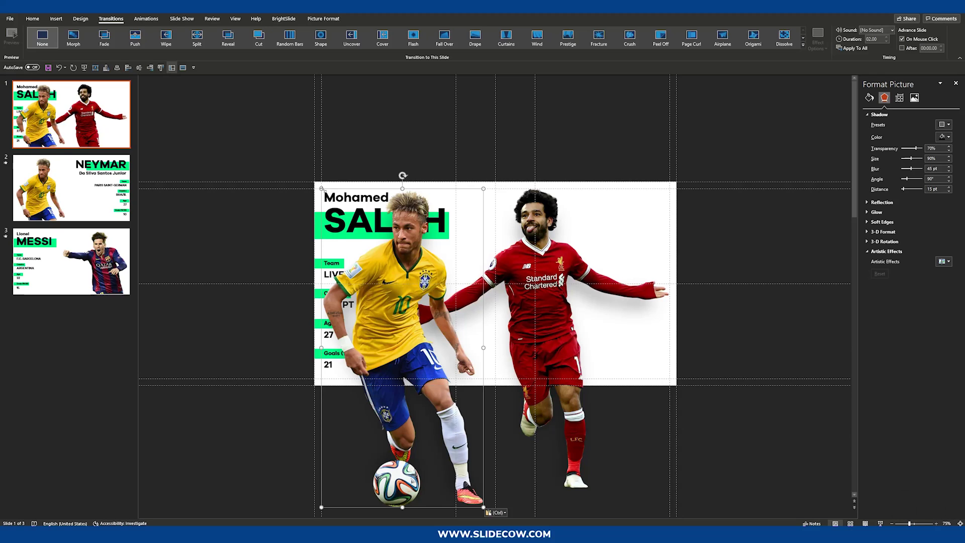
{"action": "left_click_drag", "start_coordinate": [323, 190], "coordinate": [455, 449]}
{"action": "scroll", "coordinate": [455, 449], "scroll_direction": "up", "scroll_amount": 5}
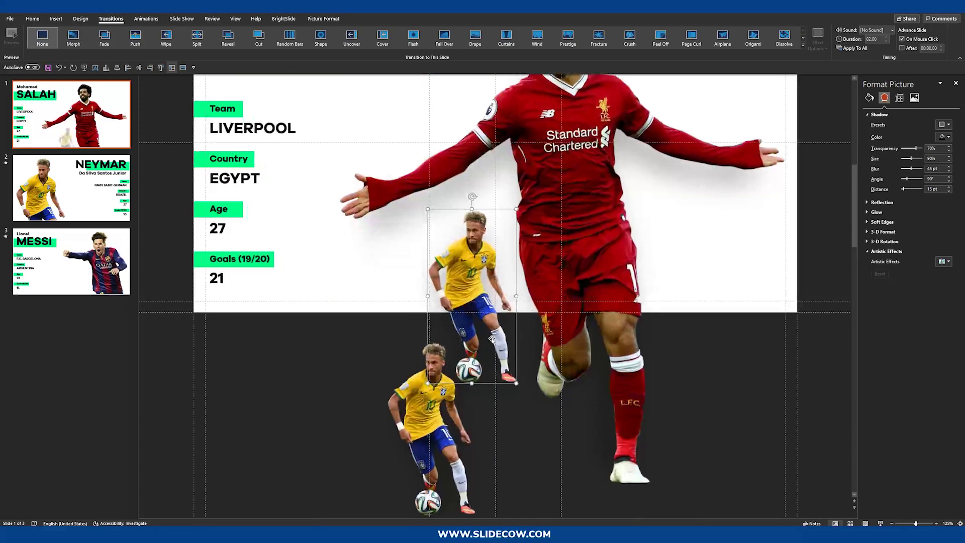
{"action": "key", "text": "Delete"}
{"action": "left_click", "coordinate": [468, 387]}
{"action": "left_click_drag", "start_coordinate": [429, 402], "coordinate": [465, 289]}
{"action": "scroll", "coordinate": [453, 339], "scroll_direction": "up", "scroll_amount": 1}
{"action": "mouse_move", "coordinate": [423, 231]}
{"action": "left_mouse_down"}
{"action": "mouse_move", "coordinate": [435, 260]}
{"action": "mouse_move", "coordinate": [440, 229]}
{"action": "left_mouse_up"}
{"action": "left_click_drag", "start_coordinate": [470, 273], "coordinate": [476, 289]}
{"action": "scroll", "coordinate": [717, 356], "scroll_direction": "down", "scroll_amount": 2}
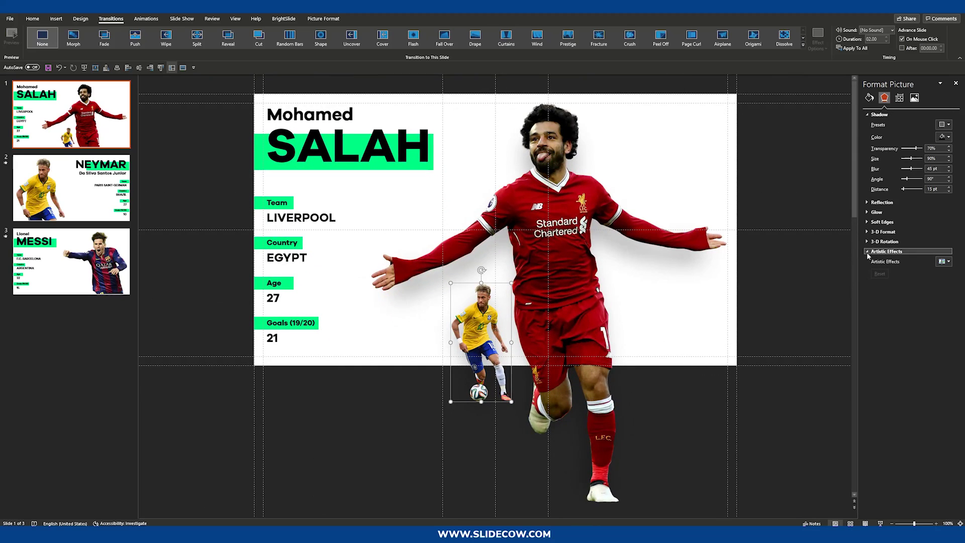
Apply a Blur artistic effect at radius 30 to the small Neymar copy and remove its shadow
{"action": "right_click", "coordinate": [485, 309]}
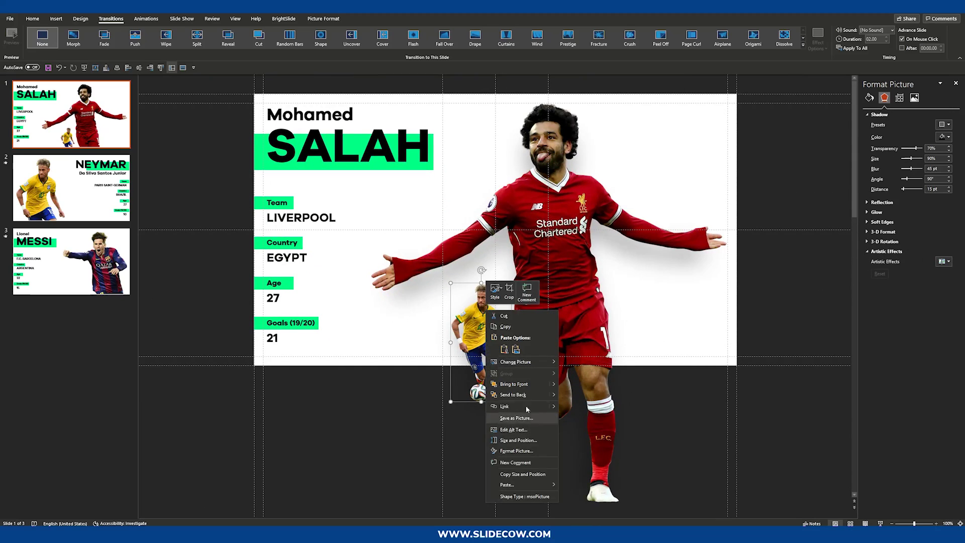
{"action": "left_click", "coordinate": [523, 449]}
{"action": "left_click", "coordinate": [943, 262]}
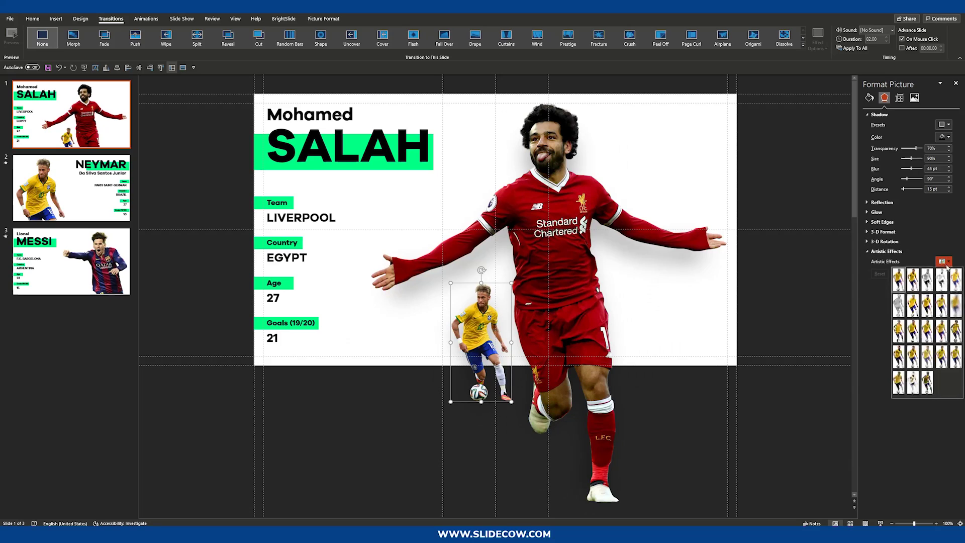
{"action": "left_click", "coordinate": [955, 305]}
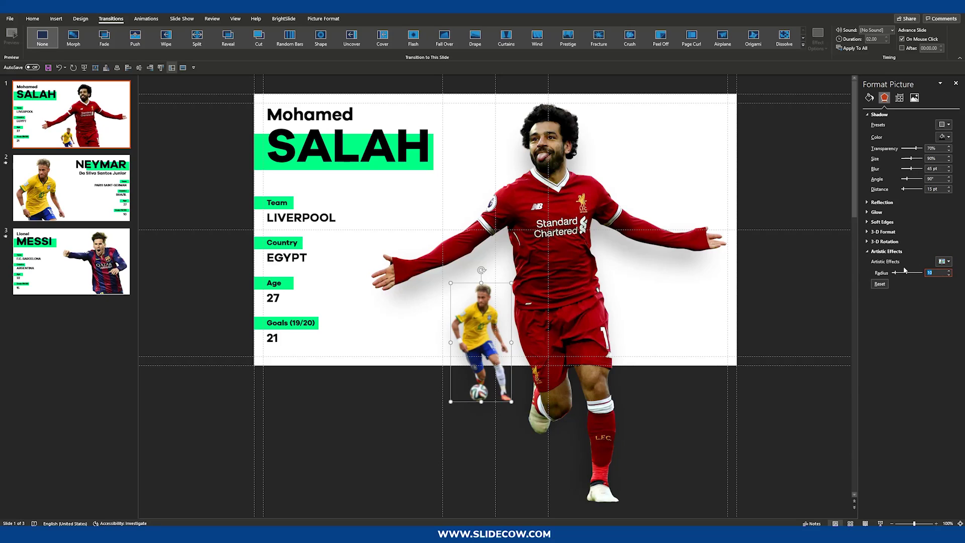
{"action": "type", "text": "30"}
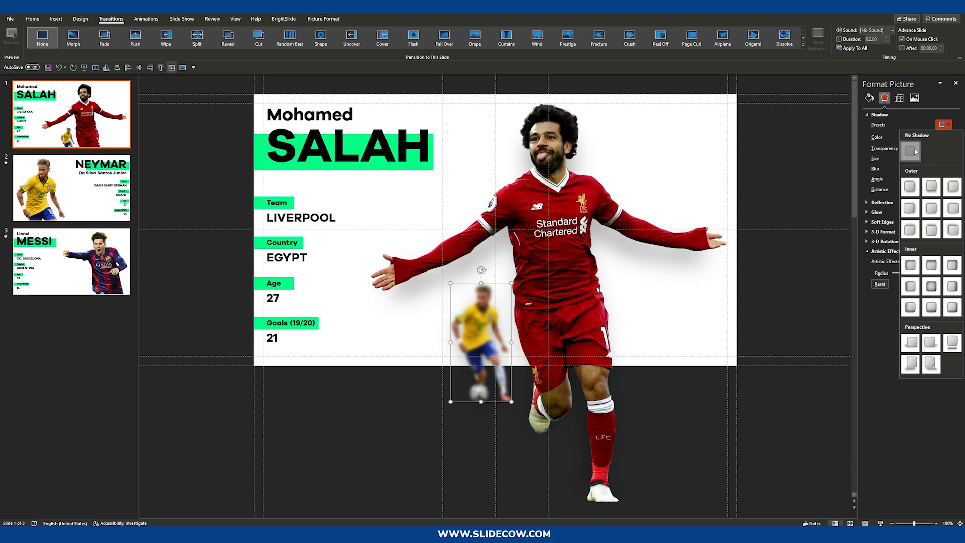
{"action": "left_click", "coordinate": [910, 151]}
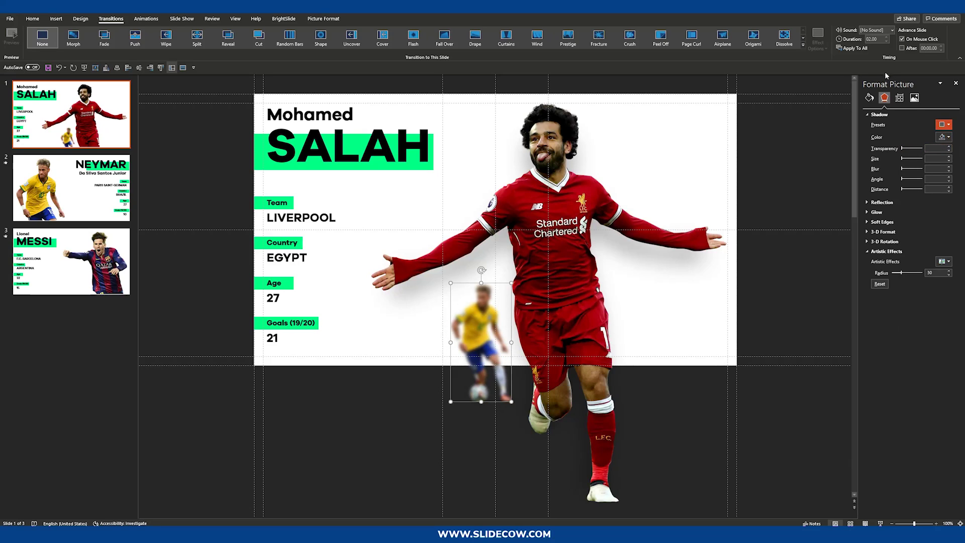
Set the small Neymar copy's picture transparency to 80%
{"action": "left_click", "coordinate": [914, 98]}
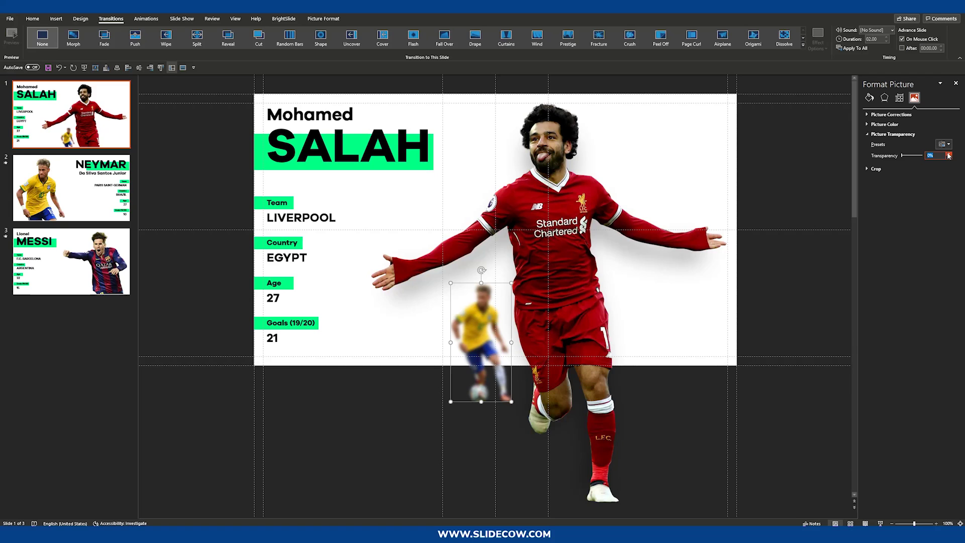
{"action": "type", "text": "80"}
{"action": "key", "text": "Return"}
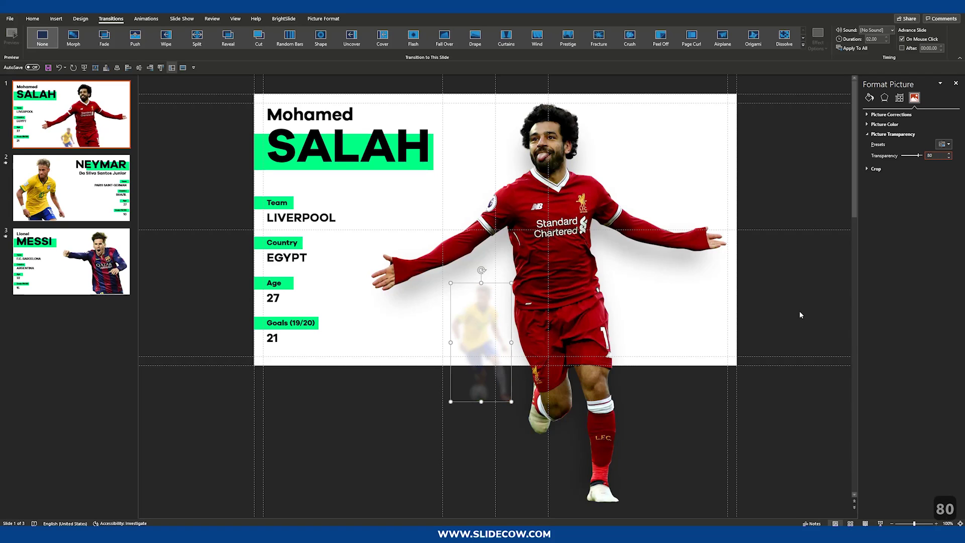
{"action": "left_click", "coordinate": [735, 344]}
{"action": "scroll", "coordinate": [734, 342], "scroll_direction": "down", "scroll_amount": 3}
{"action": "scroll", "coordinate": [550, 315], "scroll_direction": "up", "scroll_amount": 4}
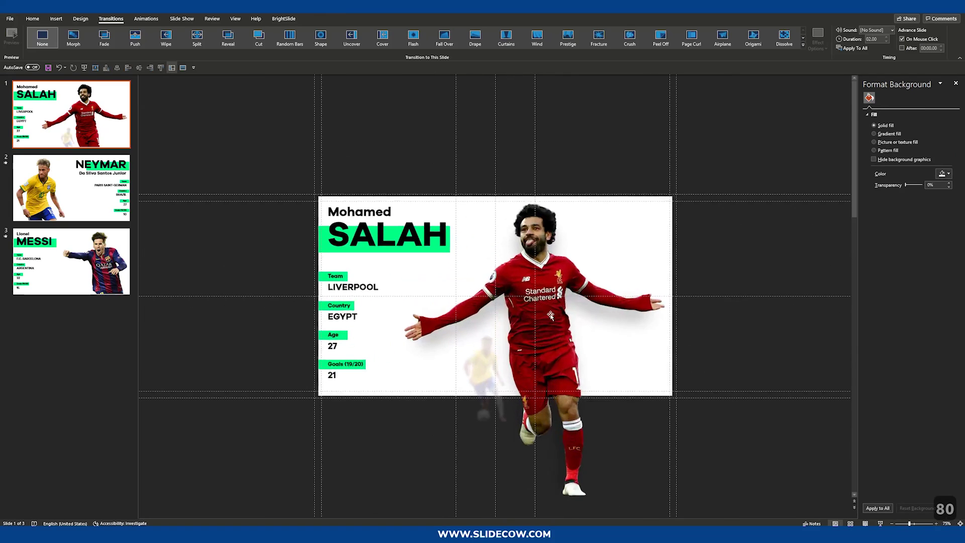
Inspect the large Salah photo and the faded teaser picture on the Salah slide
{"action": "left_click", "coordinate": [551, 315]}
{"action": "left_click", "coordinate": [485, 374]}
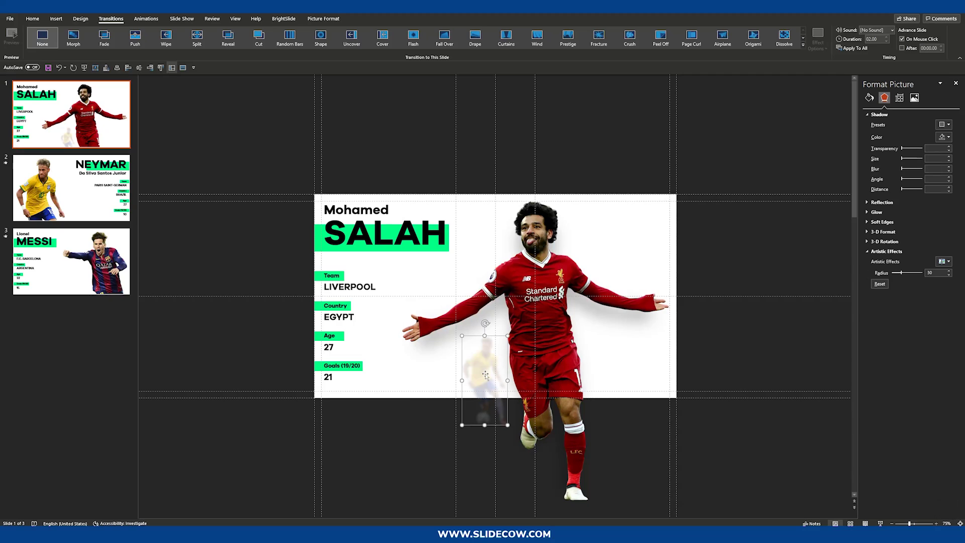
{"action": "left_click", "coordinate": [531, 323]}
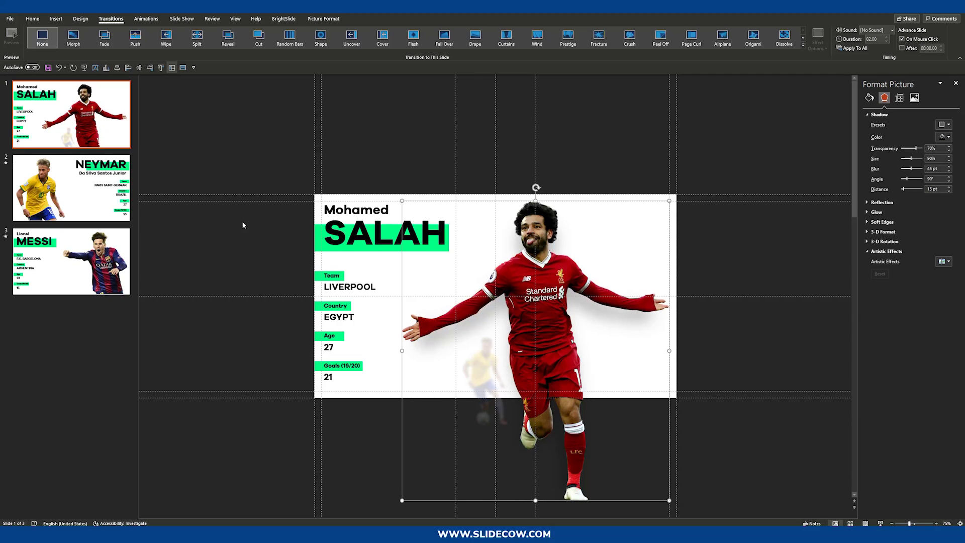
{"action": "left_click", "coordinate": [104, 193]}
{"action": "left_click", "coordinate": [76, 116]}
{"action": "left_click", "coordinate": [104, 194]}
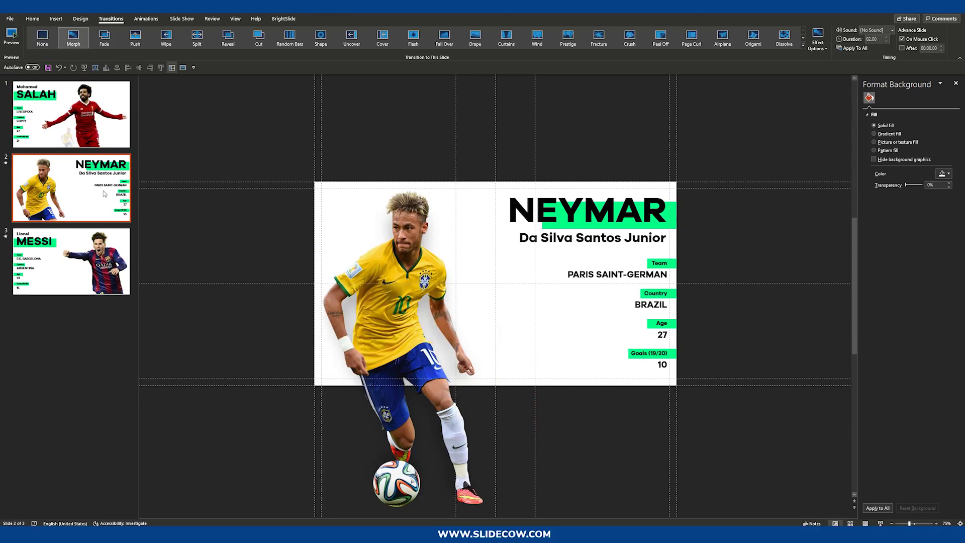
{"action": "left_click", "coordinate": [76, 116]}
{"action": "left_click", "coordinate": [480, 365]}
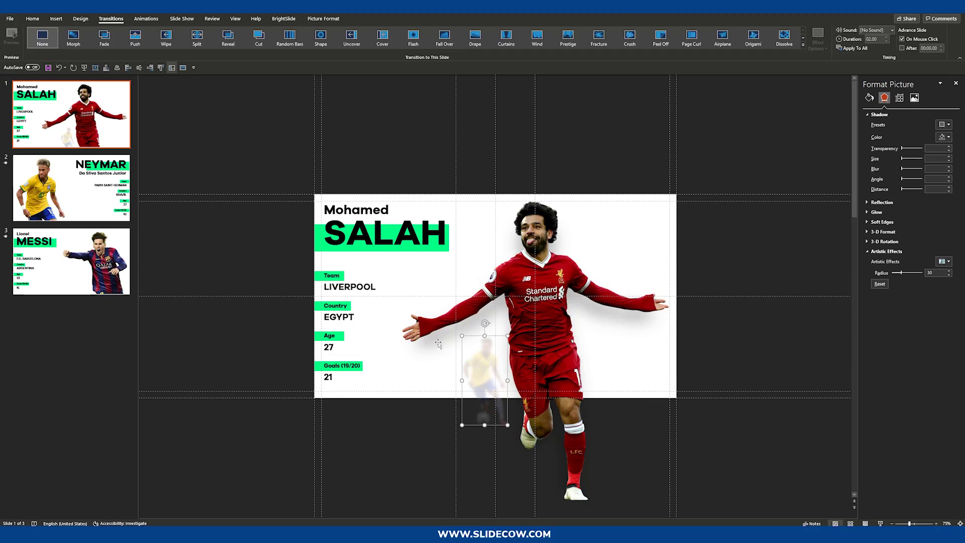
Compare the Neymar slide's photo with the faded teaser on the Salah slide
{"action": "left_click", "coordinate": [50, 192]}
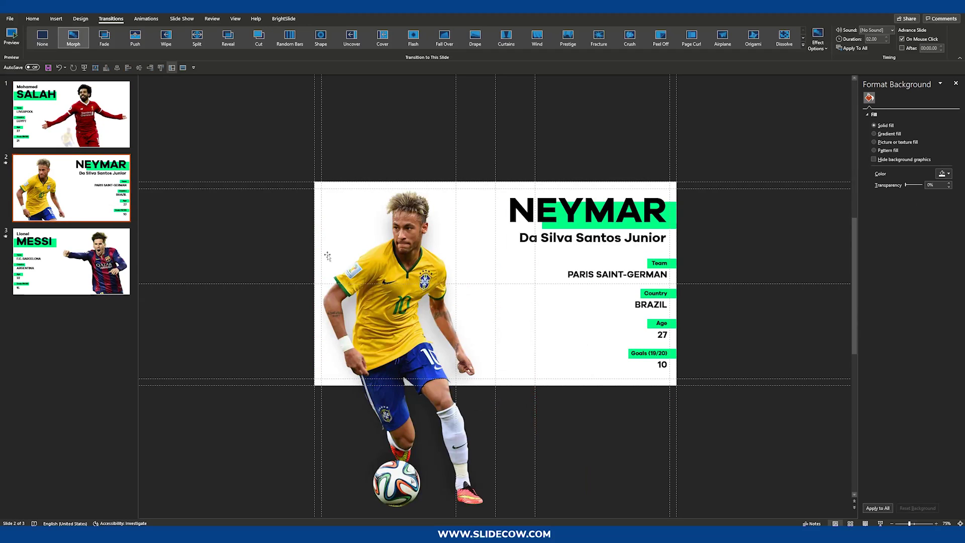
{"action": "left_click", "coordinate": [435, 269]}
{"action": "left_click", "coordinate": [51, 116]}
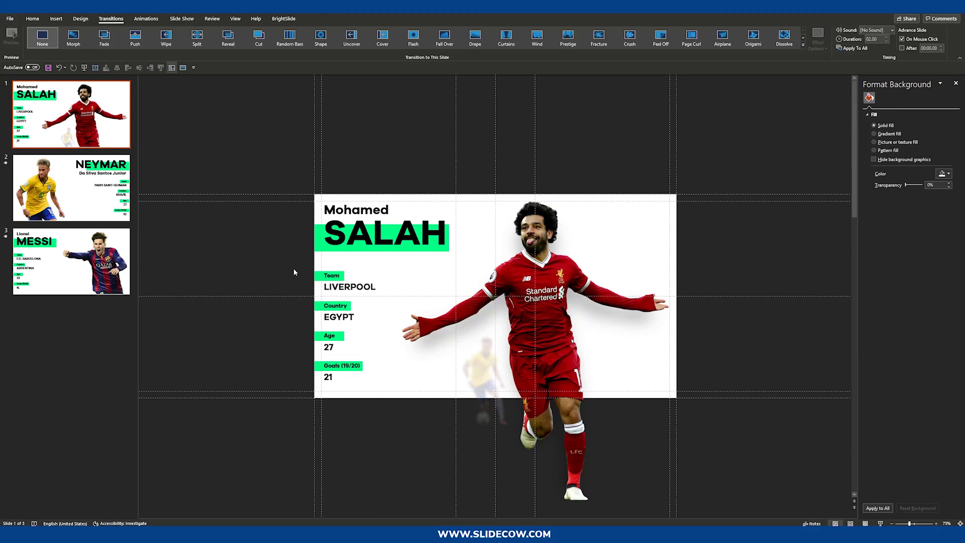
{"action": "left_click", "coordinate": [497, 373]}
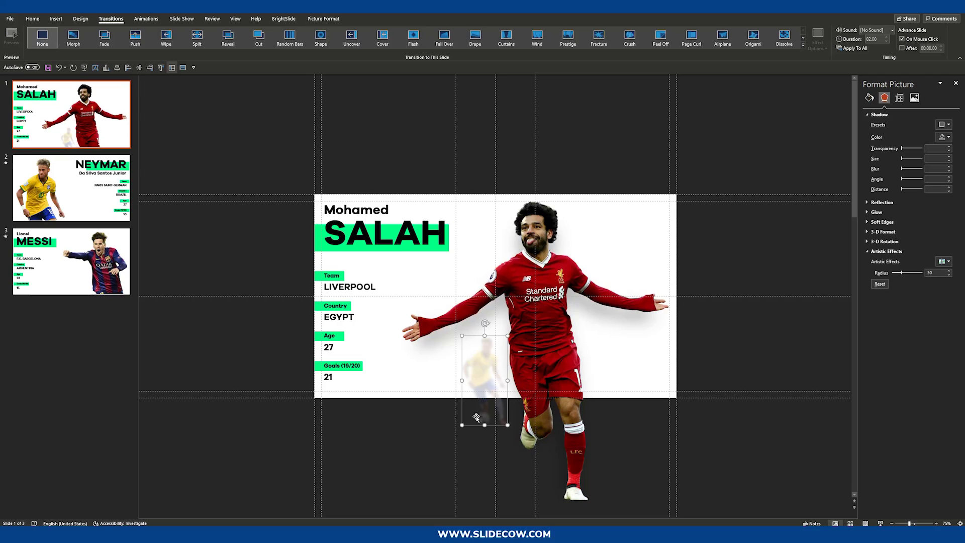
{"action": "left_click", "coordinate": [71, 200]}
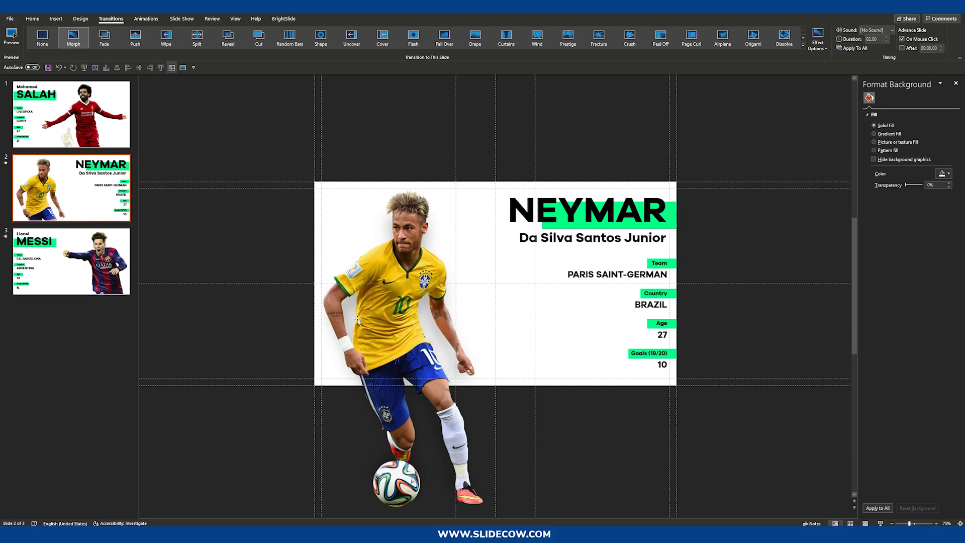
{"action": "left_click", "coordinate": [69, 143]}
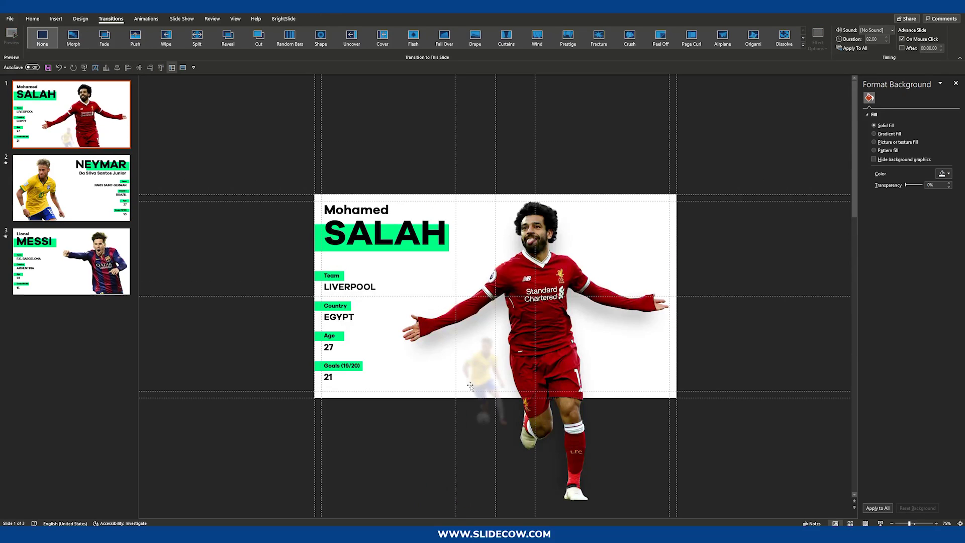
{"action": "left_click", "coordinate": [463, 355]}
{"action": "scroll", "coordinate": [442, 350], "scroll_direction": "down", "scroll_amount": 1}
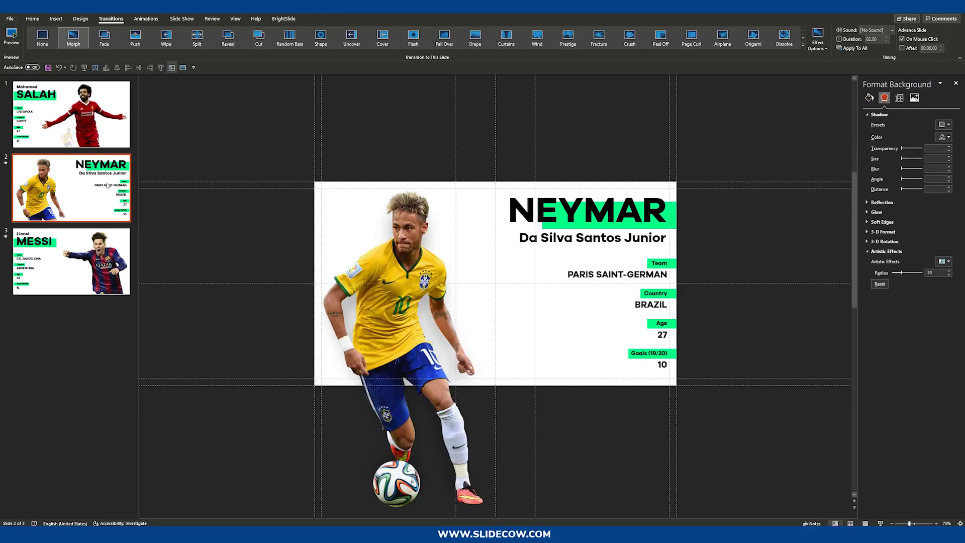
{"action": "left_click", "coordinate": [414, 322]}
{"action": "left_click", "coordinate": [120, 192]}
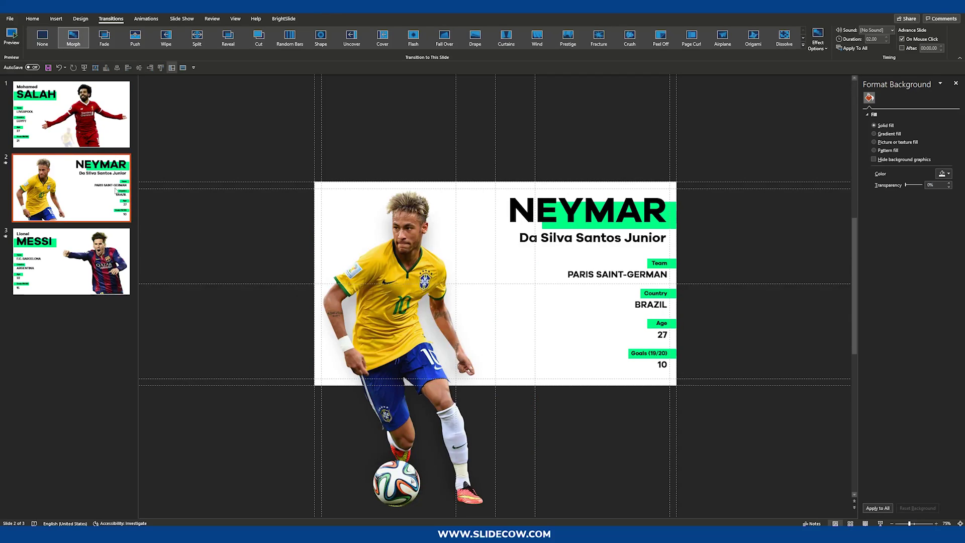
Preview the Morph transition into the Neymar slide twice and select the green NEYMAR bar
{"action": "left_click", "coordinate": [74, 37]}
{"action": "left_click", "coordinate": [75, 41]}
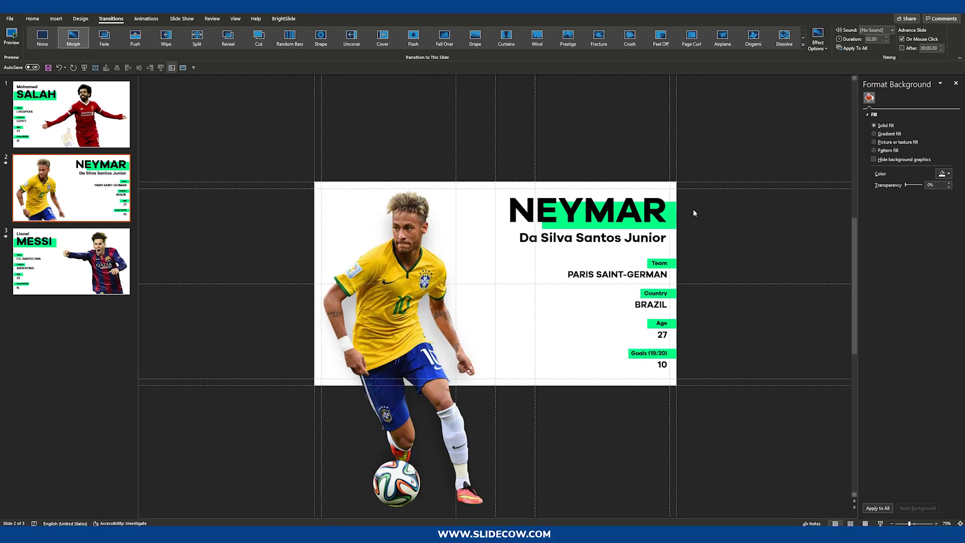
{"action": "left_click", "coordinate": [675, 214]}
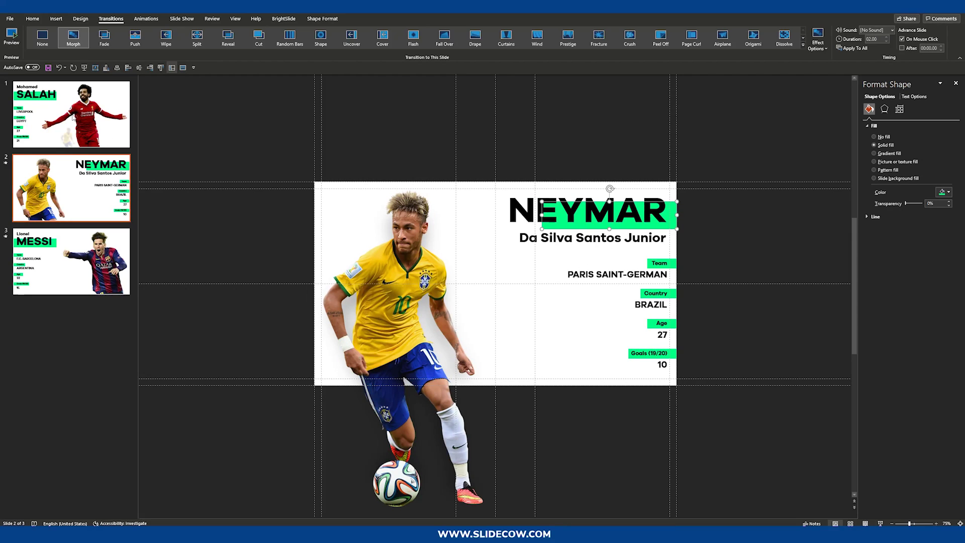
{"action": "scroll", "coordinate": [402, 266], "scroll_direction": "up", "scroll_amount": 1}
{"action": "scroll", "coordinate": [402, 266], "scroll_direction": "down", "scroll_amount": 1}
{"action": "scroll", "coordinate": [402, 266], "scroll_direction": "up", "scroll_amount": 1}
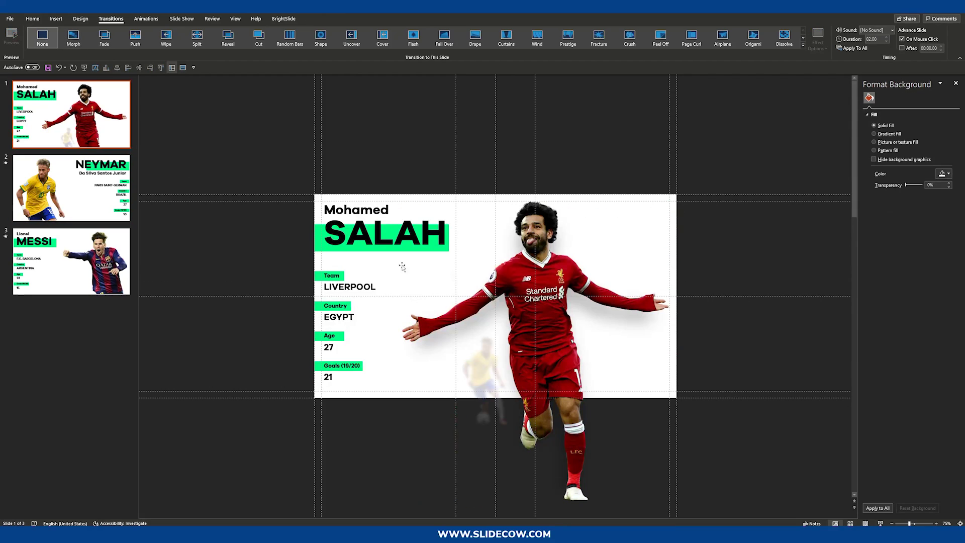
{"action": "left_click", "coordinate": [319, 243]}
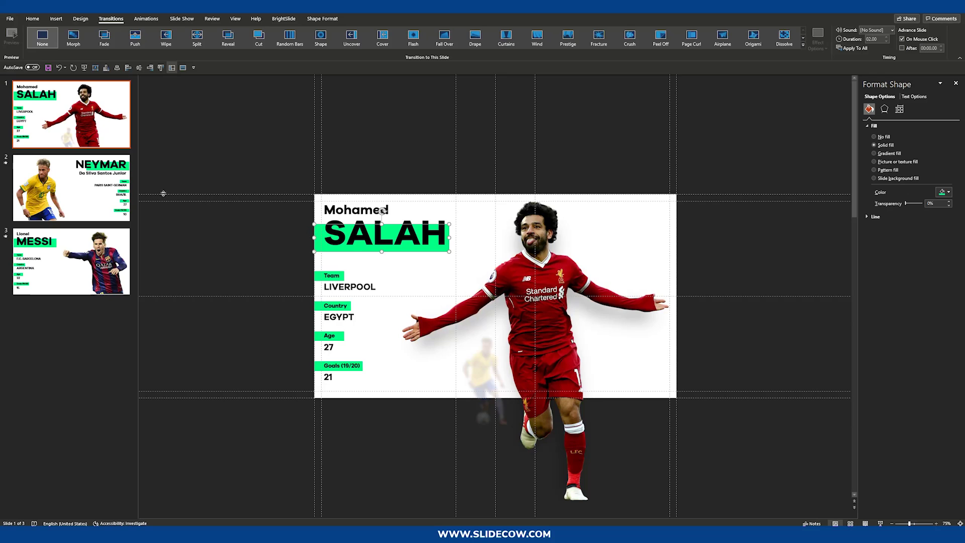
{"action": "scroll", "coordinate": [163, 193], "scroll_direction": "down", "scroll_amount": 1}
{"action": "left_click", "coordinate": [675, 219]}
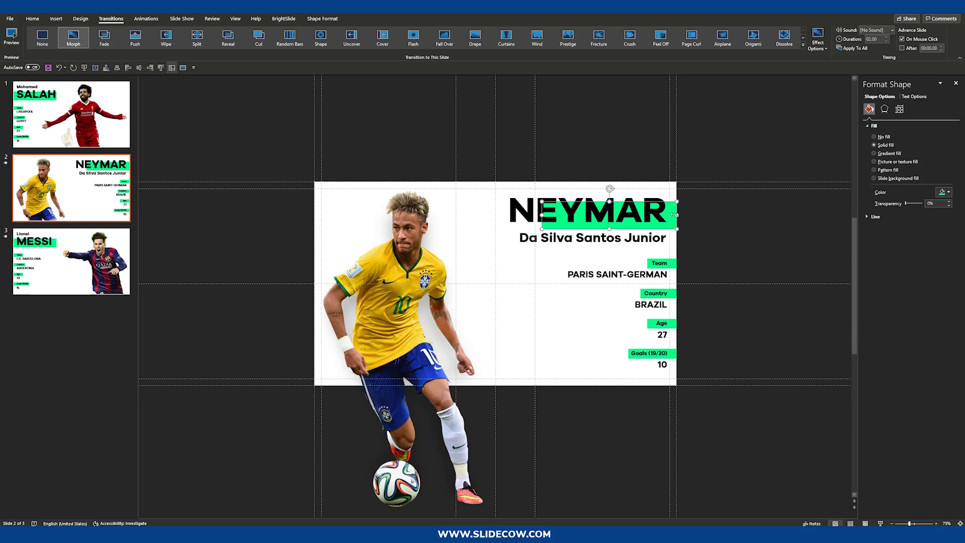
{"action": "scroll", "coordinate": [147, 94], "scroll_direction": "up", "scroll_amount": 1}
{"action": "scroll", "coordinate": [147, 94], "scroll_direction": "down", "scroll_amount": 1}
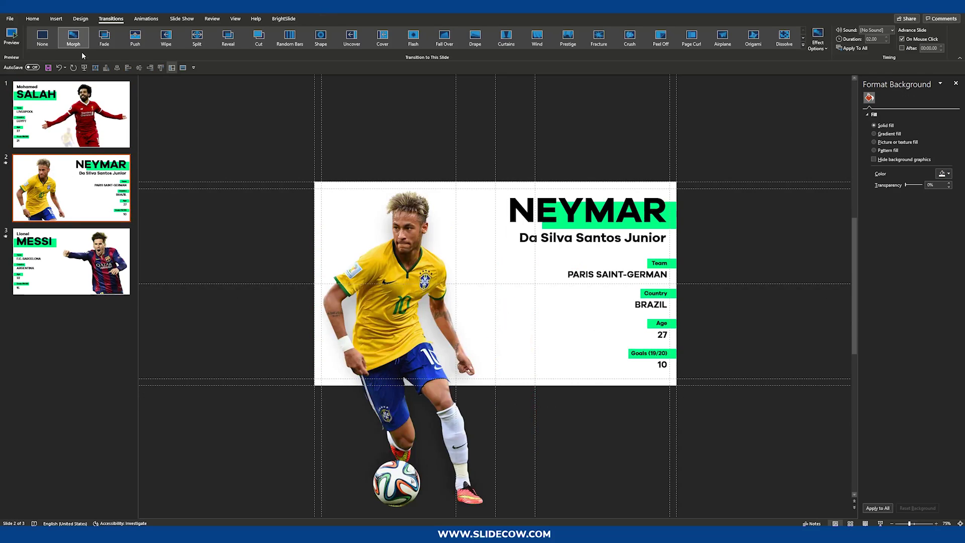
{"action": "left_click", "coordinate": [74, 38]}
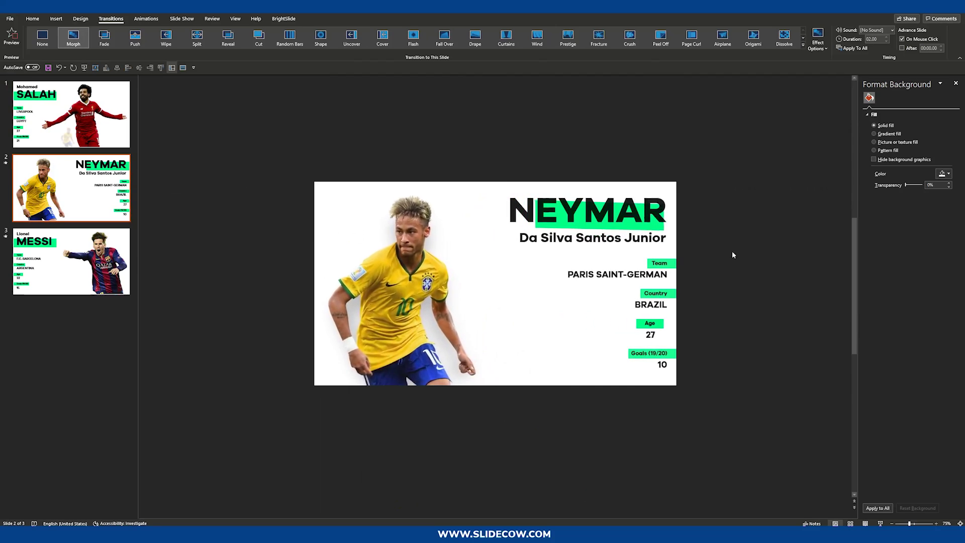
{"action": "left_click", "coordinate": [73, 38]}
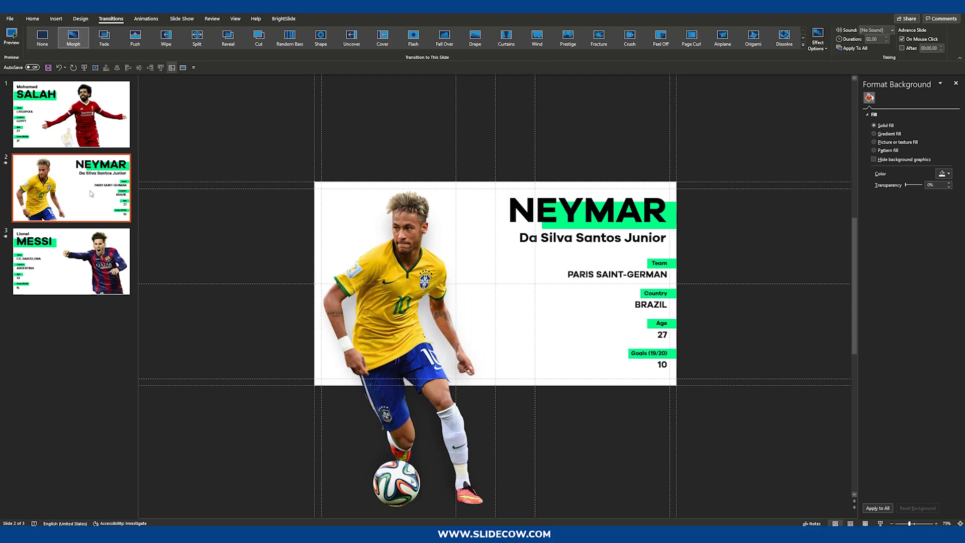
{"action": "left_click", "coordinate": [666, 326]}
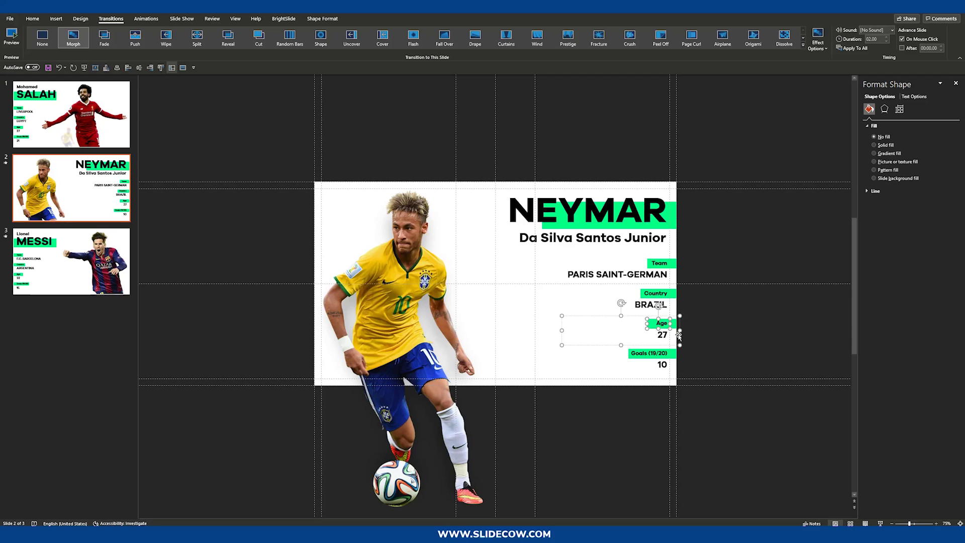
{"action": "left_click", "coordinate": [75, 144]}
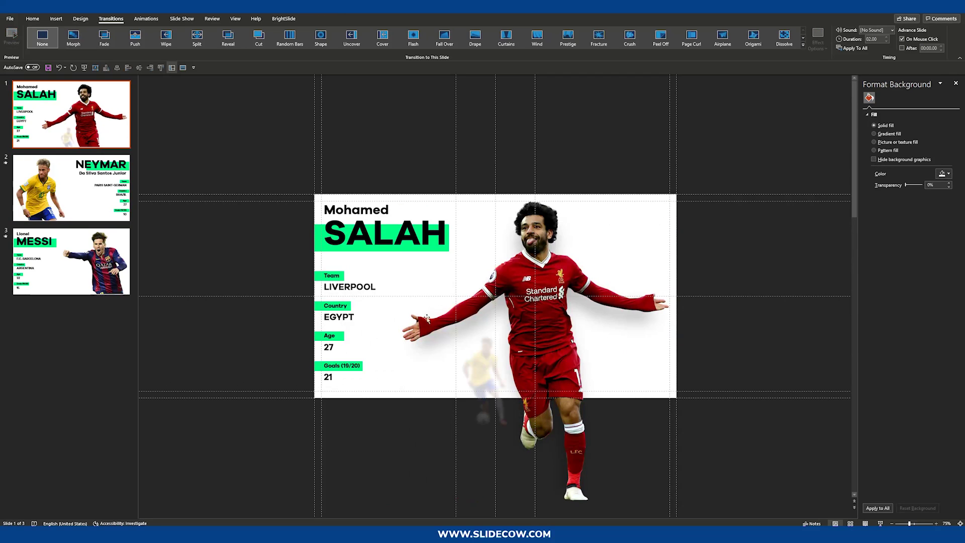
{"action": "left_click", "coordinate": [331, 333]}
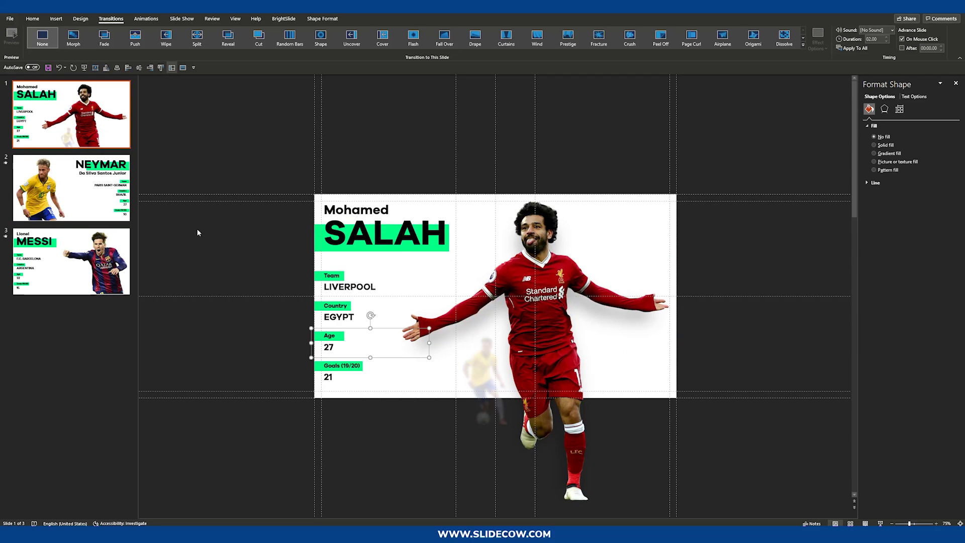
{"action": "left_click", "coordinate": [93, 177]}
{"action": "key", "text": "Up"}
{"action": "key", "text": "Down"}
{"action": "key", "text": "Up"}
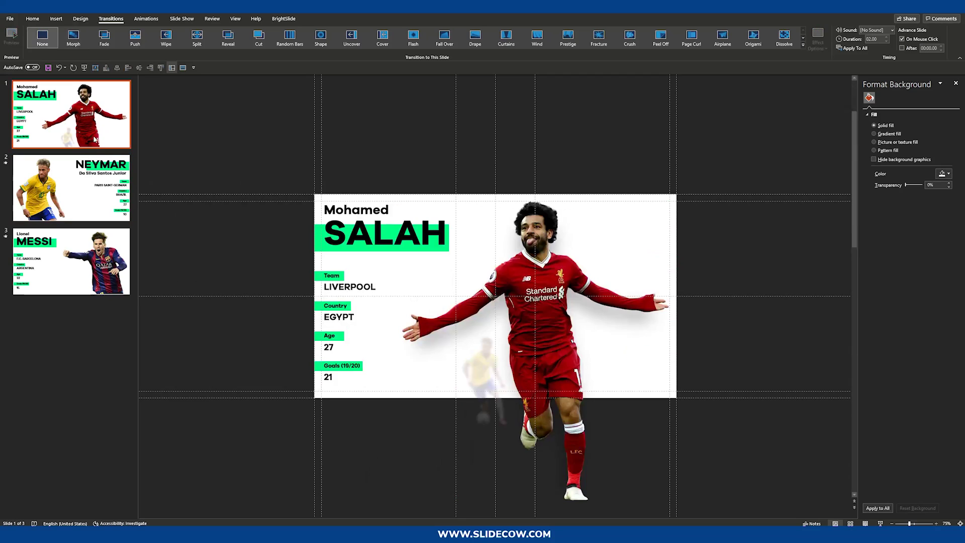
{"action": "key", "text": "Down"}
{"action": "key", "text": "Up"}
{"action": "key", "text": "Down"}
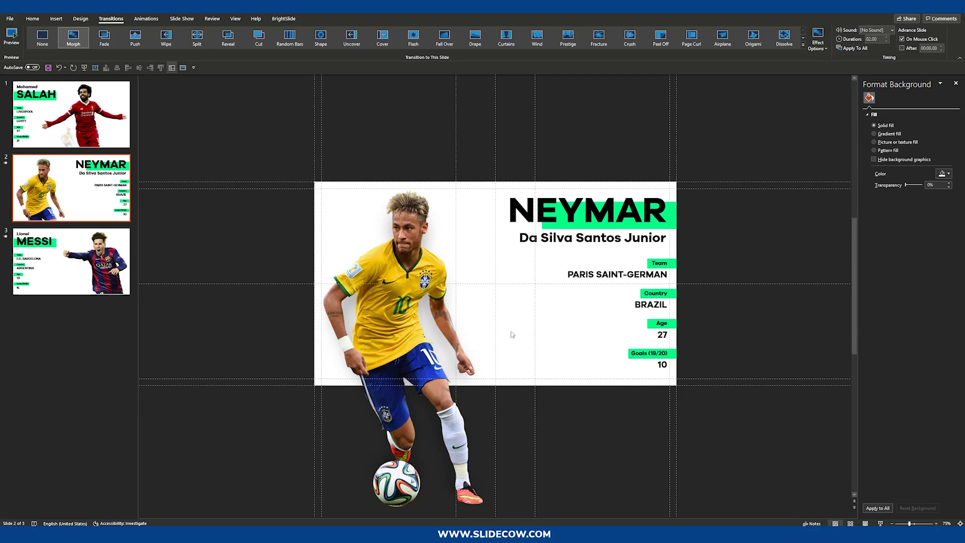
{"action": "left_click", "coordinate": [662, 333]}
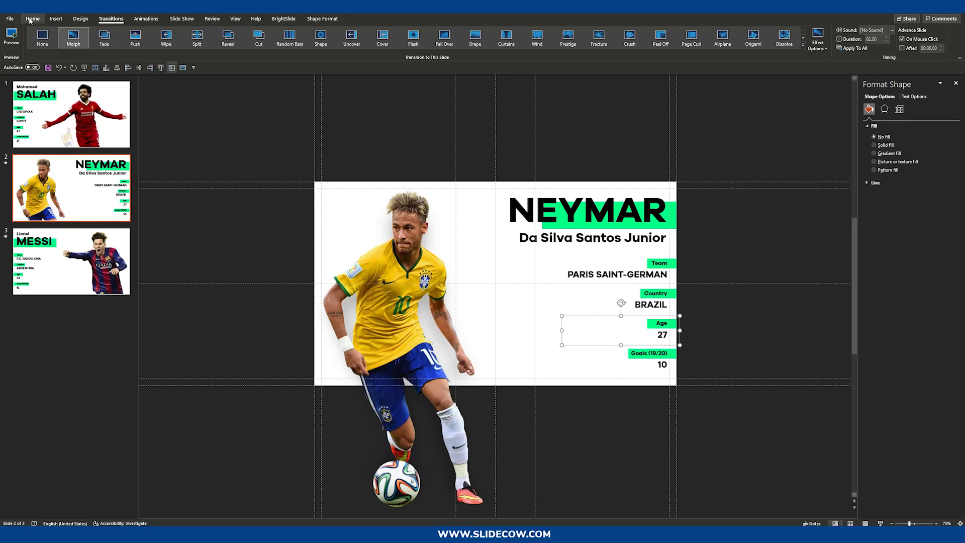
{"action": "left_click", "coordinate": [101, 186]}
In the Selection Pane, rename the Age group 'Group 33' to '!!Group 33'
{"action": "left_click", "coordinate": [32, 19]}
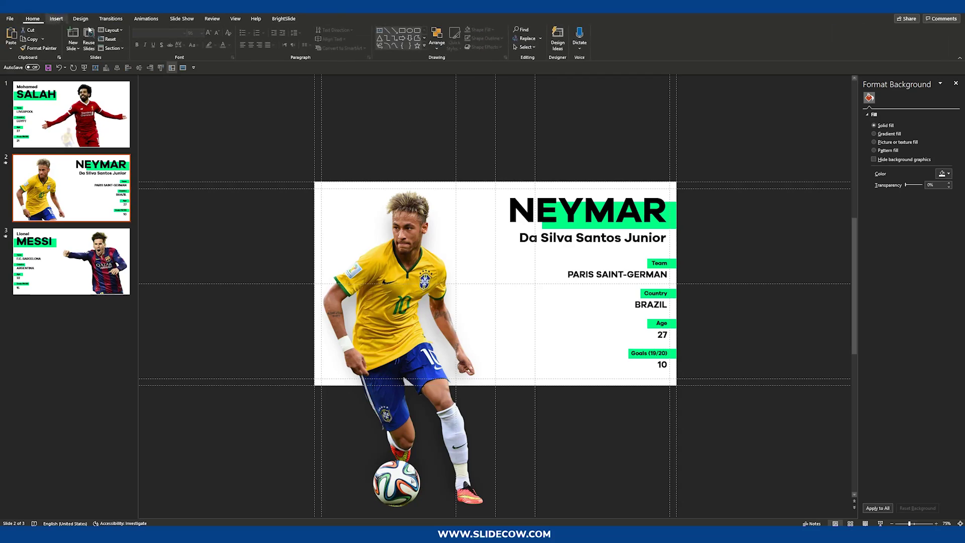
{"action": "left_click", "coordinate": [525, 46]}
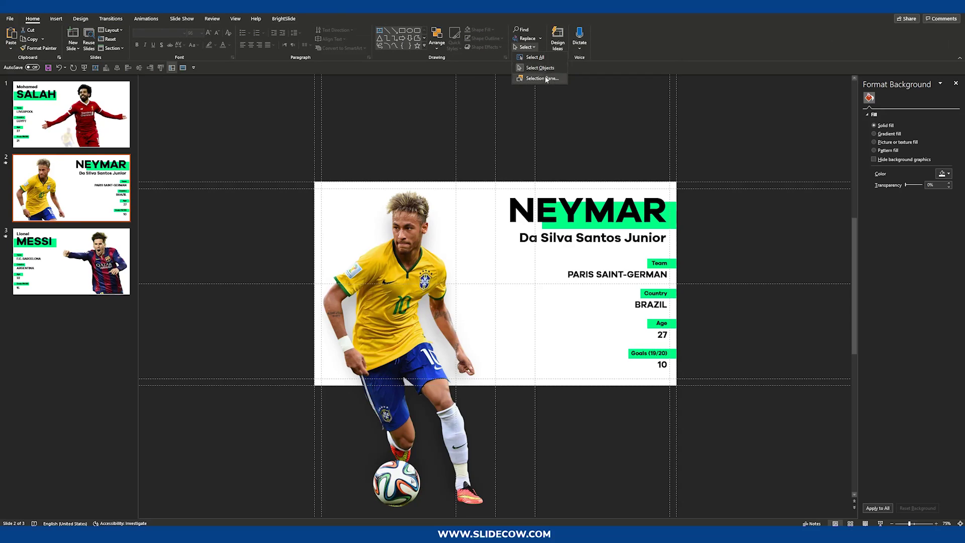
{"action": "left_click", "coordinate": [532, 78]}
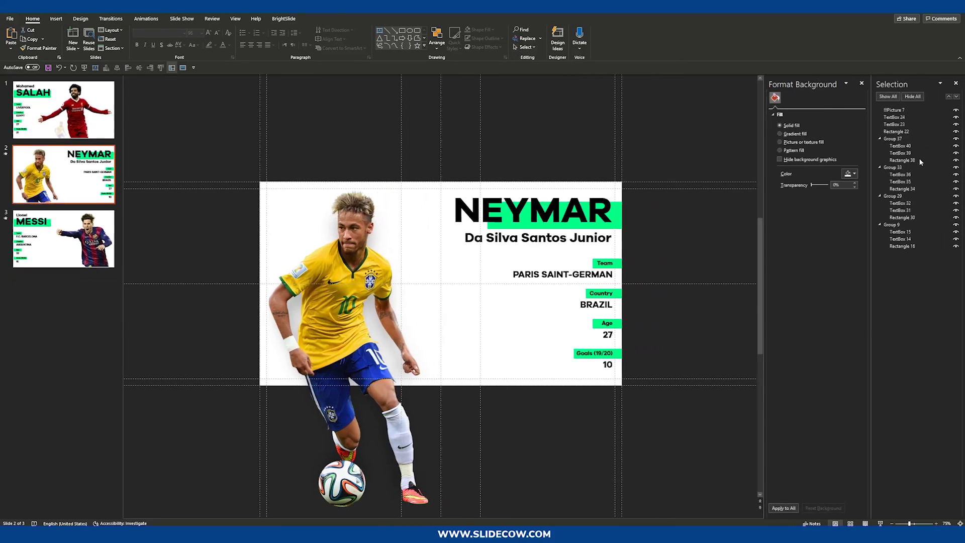
{"action": "left_click", "coordinate": [618, 332]}
{"action": "key", "text": "ctrl+Left"}
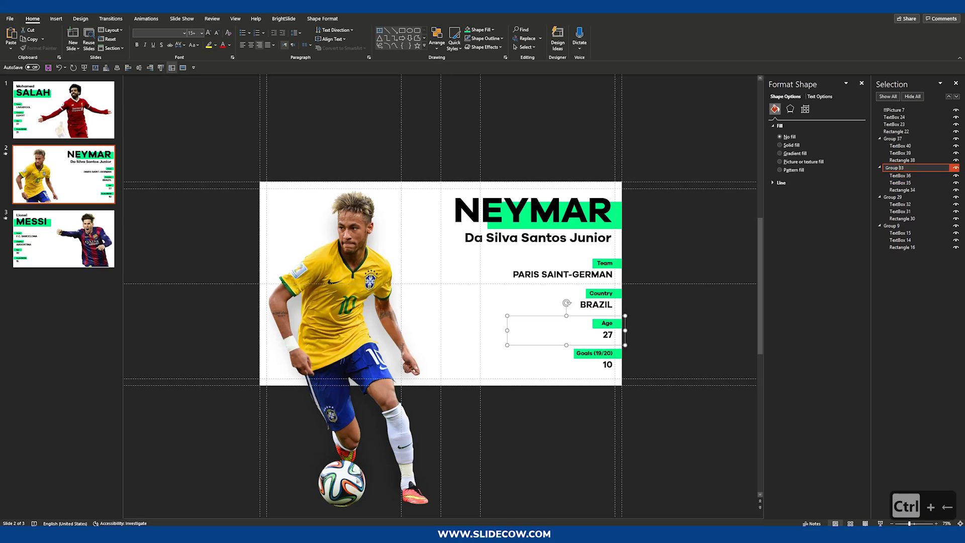
{"action": "key", "text": "ctrl+Left"}
{"action": "type", "text": "!!"}
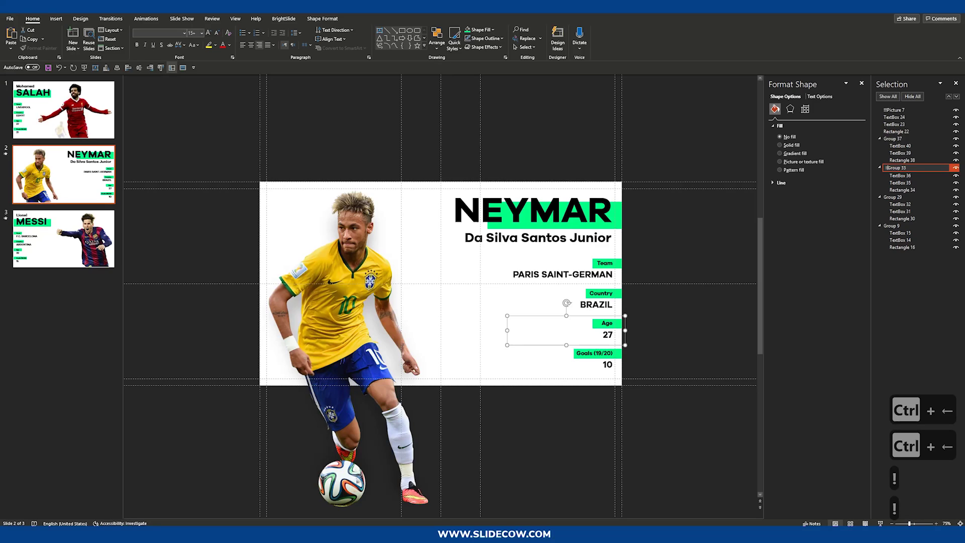
{"action": "key", "text": "Return"}
Apply the Morph transition to the Neymar slide
{"action": "left_click", "coordinate": [704, 294]}
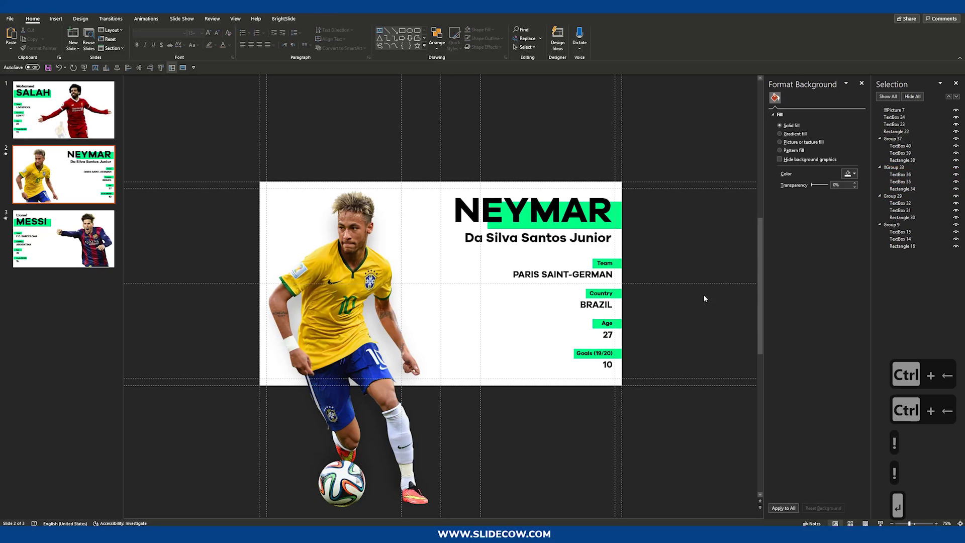
{"action": "left_click", "coordinate": [110, 19]}
{"action": "left_click", "coordinate": [73, 38]}
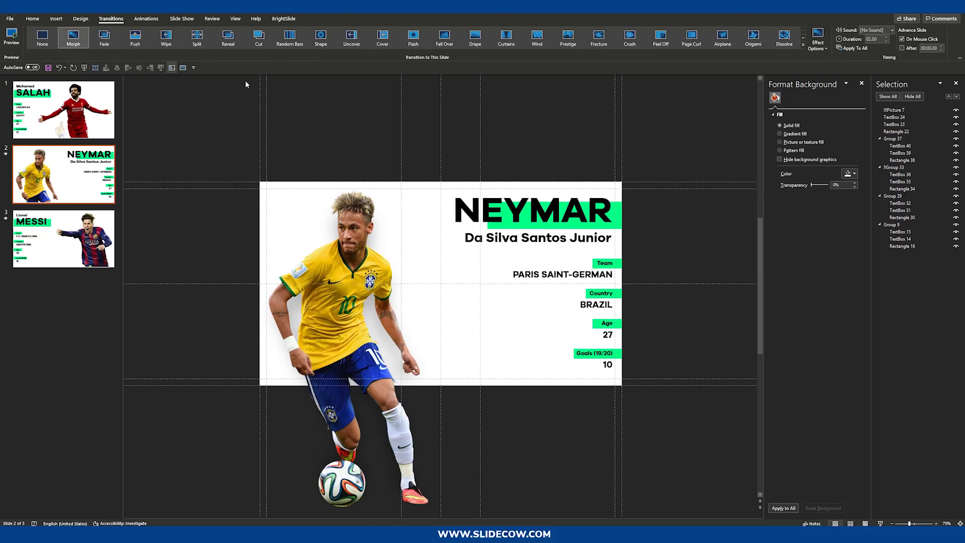
Replay the Morph preview, then inspect the faded teaser and Salah's photo on slide 1
{"action": "left_click", "coordinate": [68, 42]}
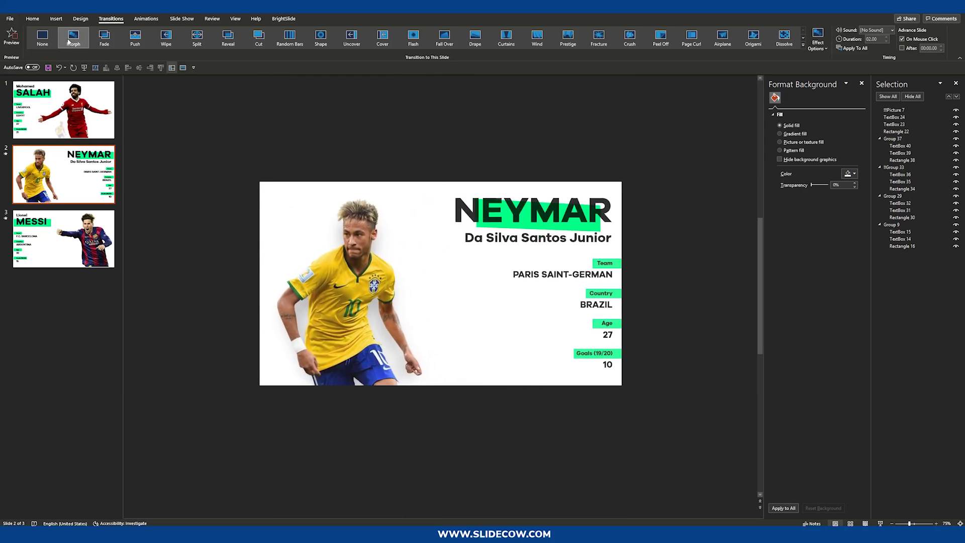
{"action": "left_click", "coordinate": [348, 294]}
{"action": "left_click", "coordinate": [63, 110]}
{"action": "key", "text": "Down"}
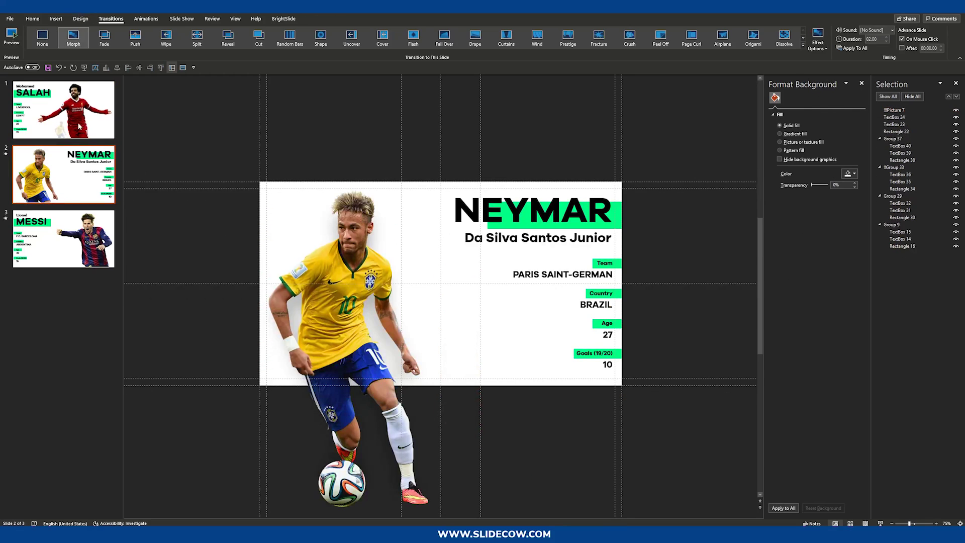
{"action": "key", "text": "Up"}
{"action": "left_click", "coordinate": [99, 190]}
{"action": "key", "text": "Up"}
{"action": "left_click", "coordinate": [427, 381]}
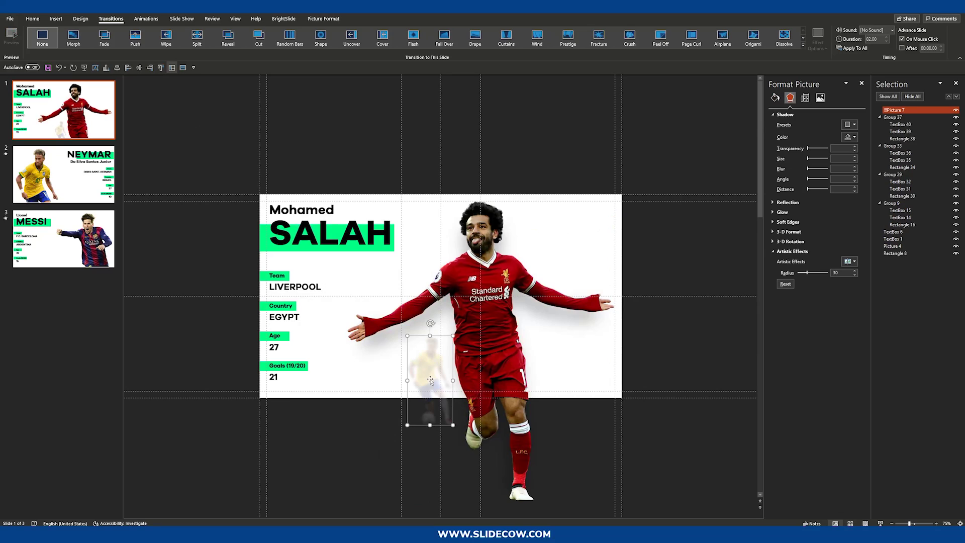
{"action": "left_click", "coordinate": [507, 274]}
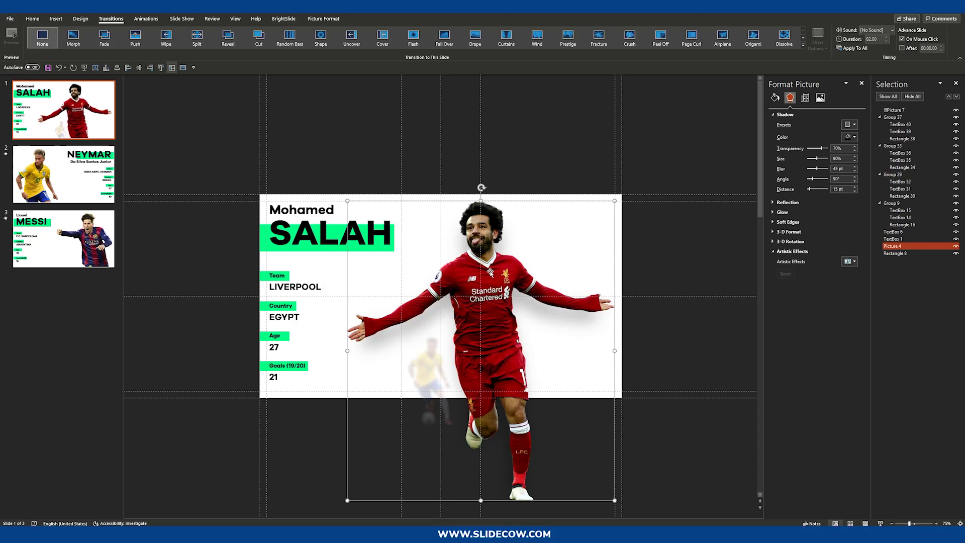
Paste a copy of Salah's photo onto the Neymar slide, enlarged past its top-right edge
{"action": "key", "text": "ctrl+c"}
{"action": "left_click", "coordinate": [103, 195]}
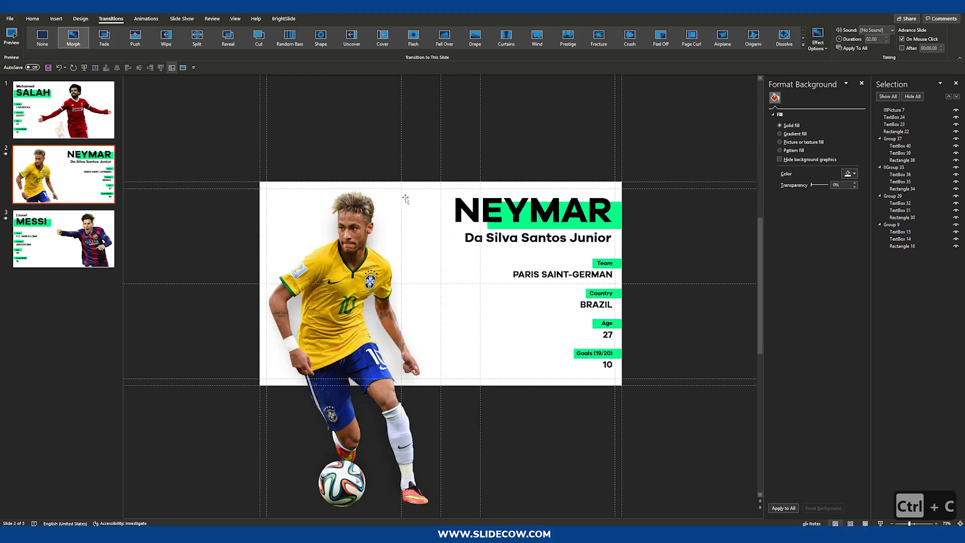
{"action": "key", "text": "ctrl+v"}
{"action": "scroll", "coordinate": [552, 236], "scroll_direction": "down", "scroll_amount": 2}
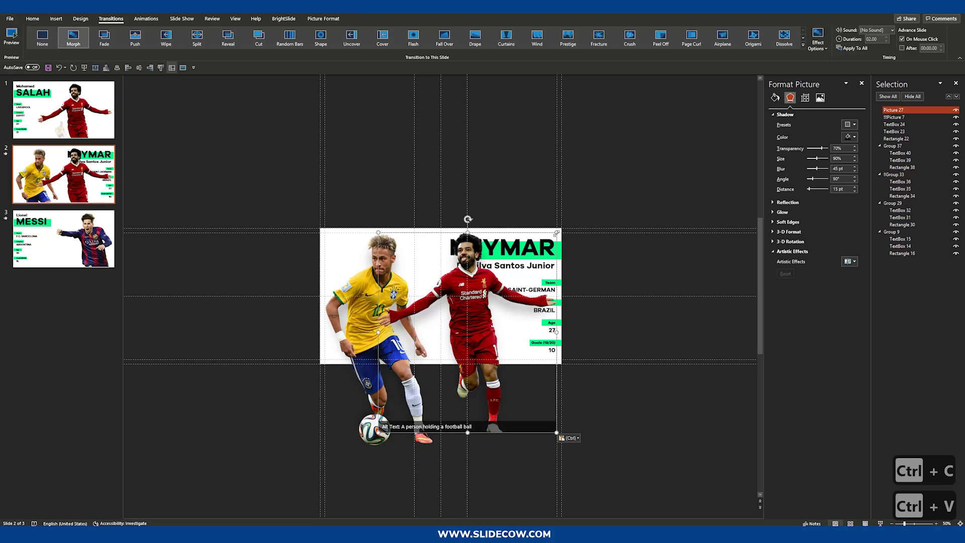
{"action": "left_click_drag", "start_coordinate": [556, 232], "coordinate": [834, 81]}
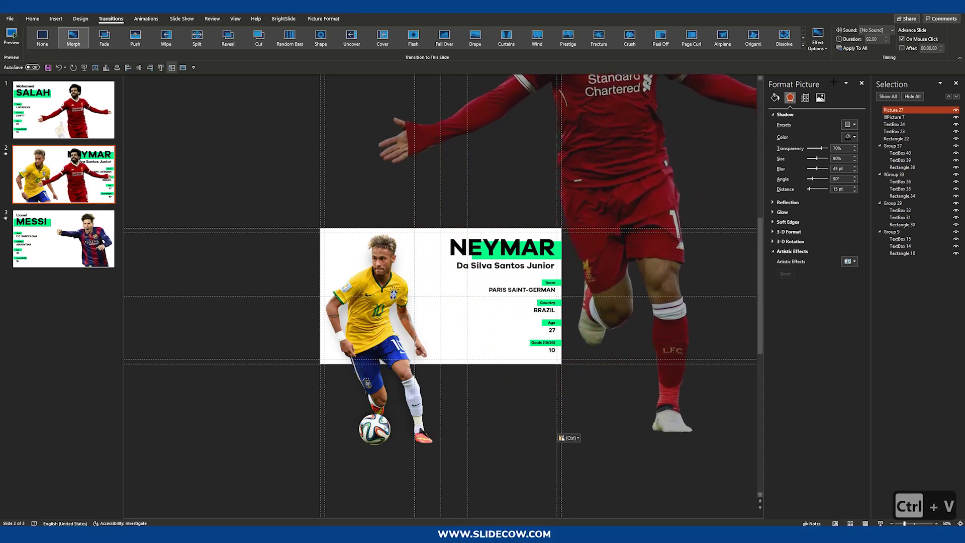
{"action": "scroll", "coordinate": [616, 320], "scroll_direction": "down", "scroll_amount": 2}
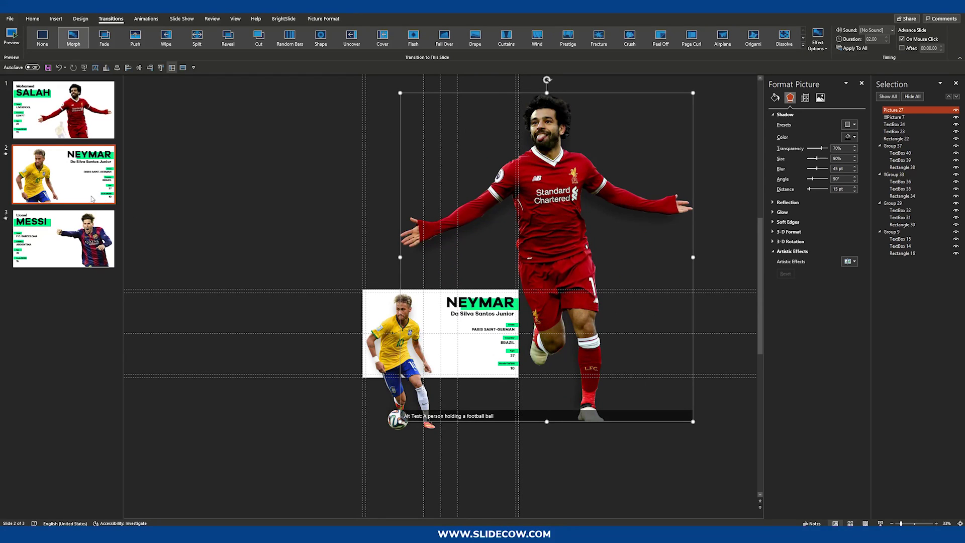
Compare the enlarged copy with Salah's original photo and preview the Morph transition twice
{"action": "left_click", "coordinate": [92, 140]}
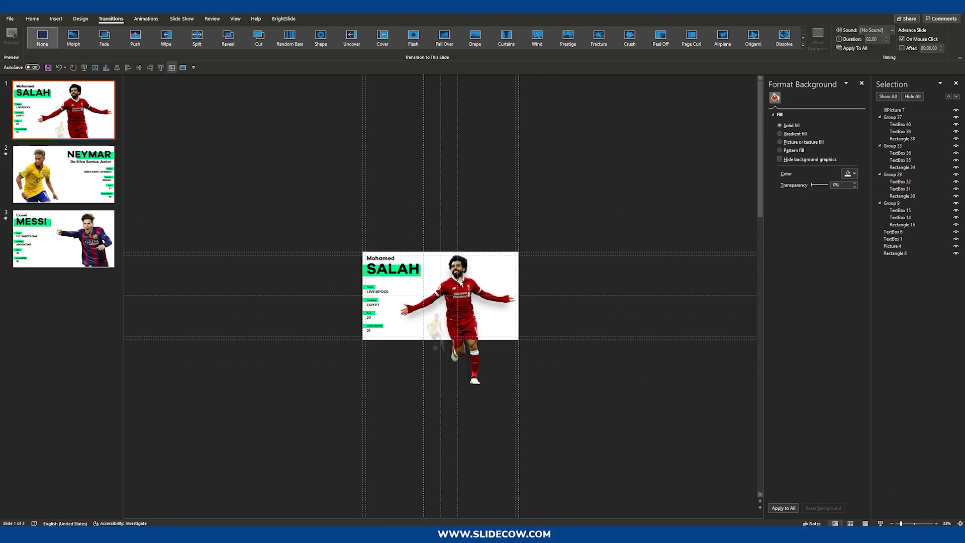
{"action": "left_click", "coordinate": [460, 282]}
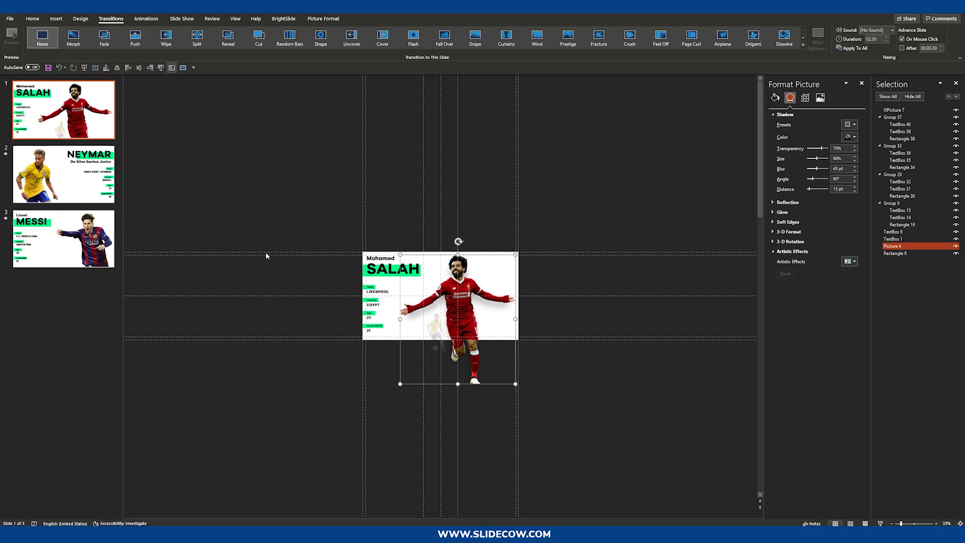
{"action": "left_click", "coordinate": [103, 182]}
{"action": "left_click", "coordinate": [594, 282]}
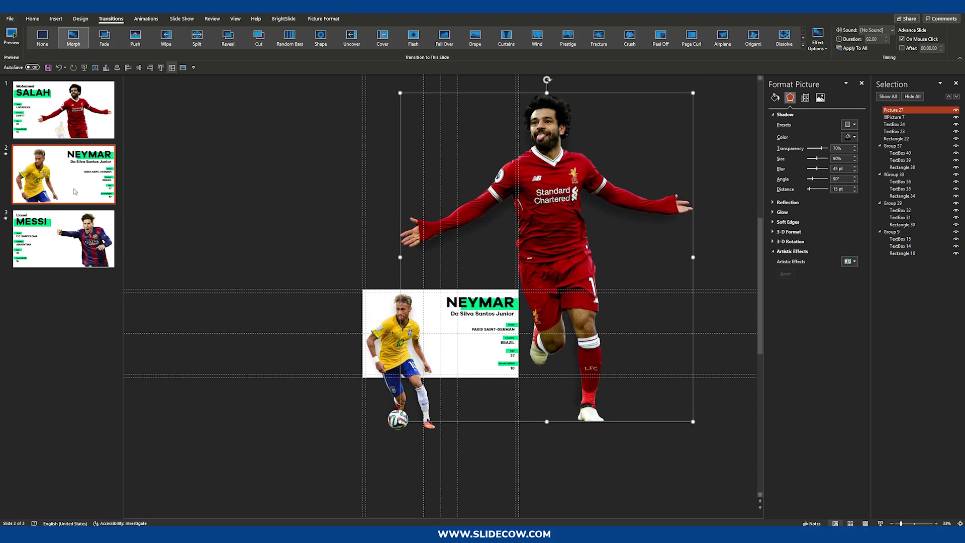
{"action": "left_click", "coordinate": [365, 271]}
{"action": "left_click", "coordinate": [567, 246]}
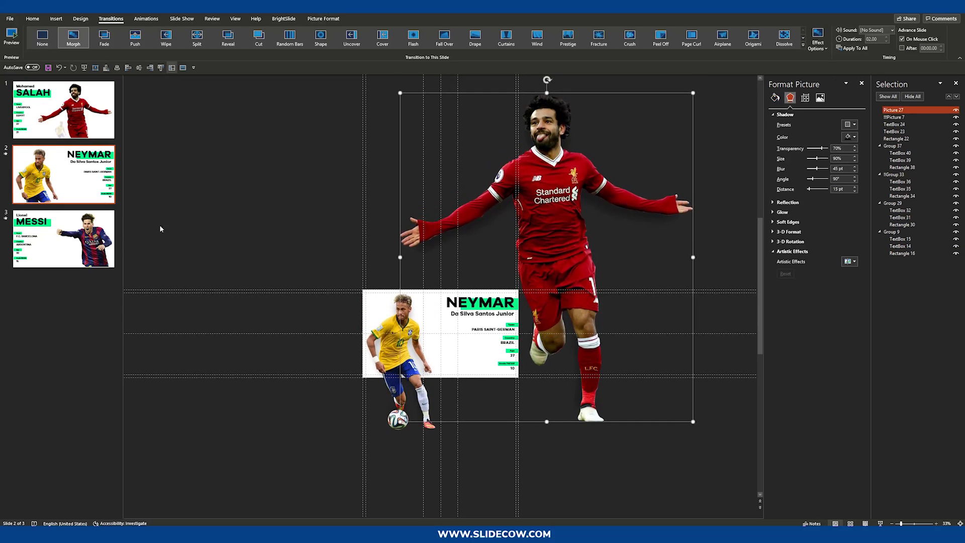
{"action": "left_click", "coordinate": [148, 231]}
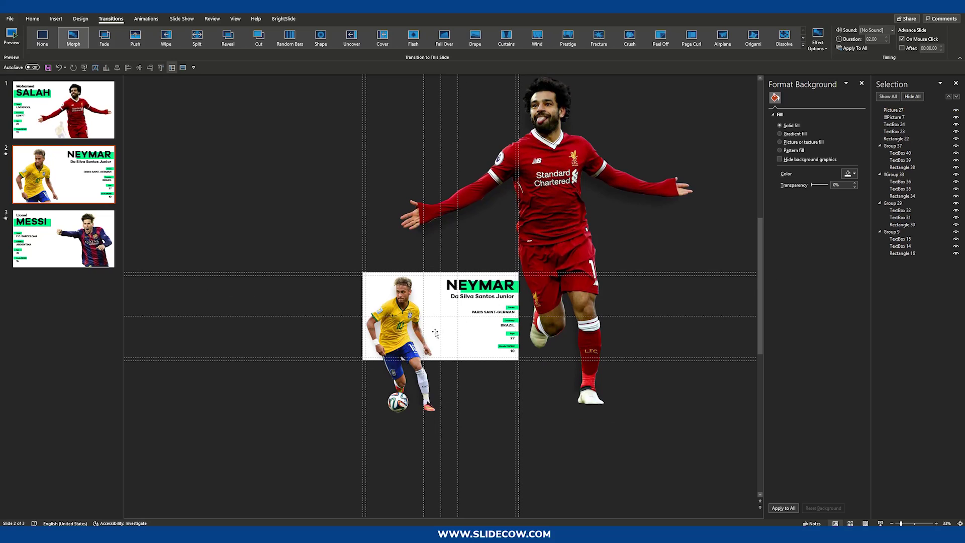
{"action": "left_click", "coordinate": [73, 40]}
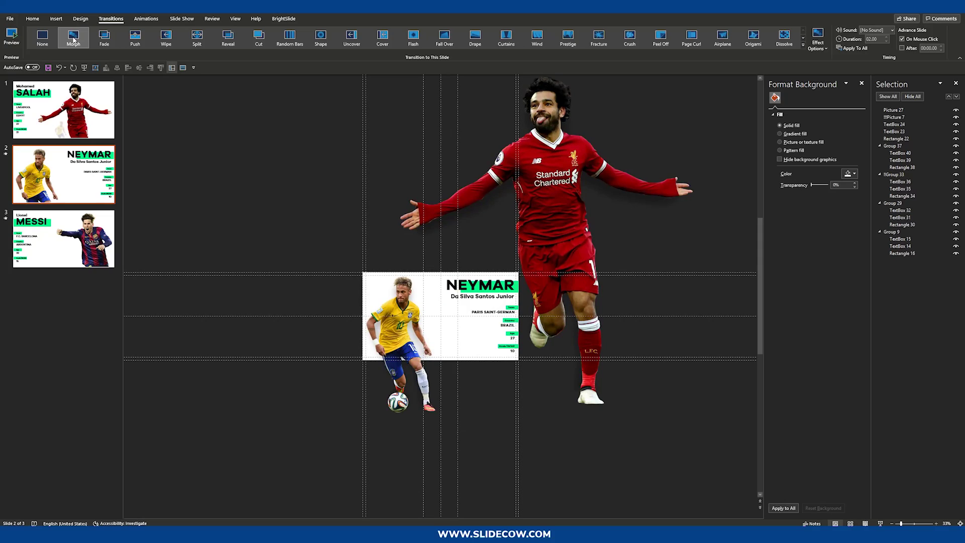
{"action": "left_click", "coordinate": [73, 39]}
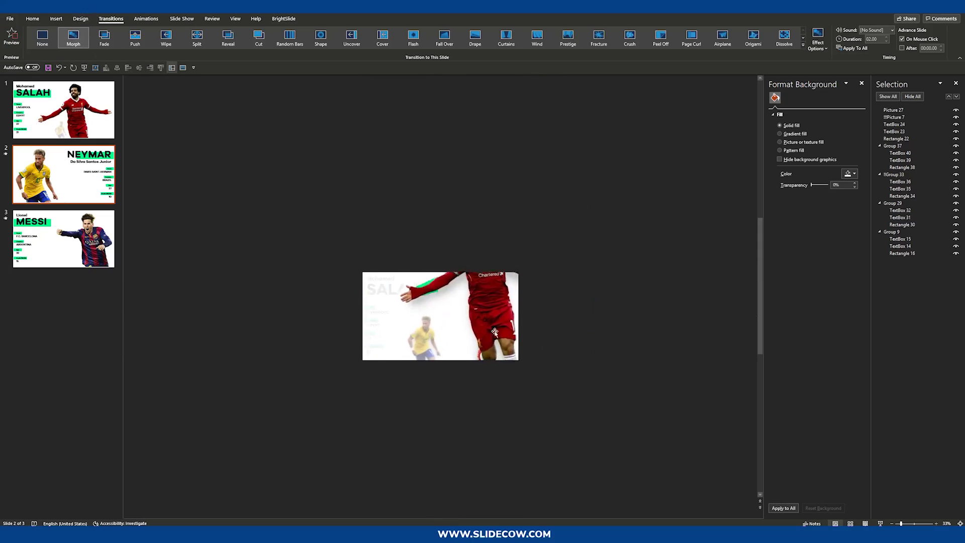
{"action": "key", "text": "shift+F5"}
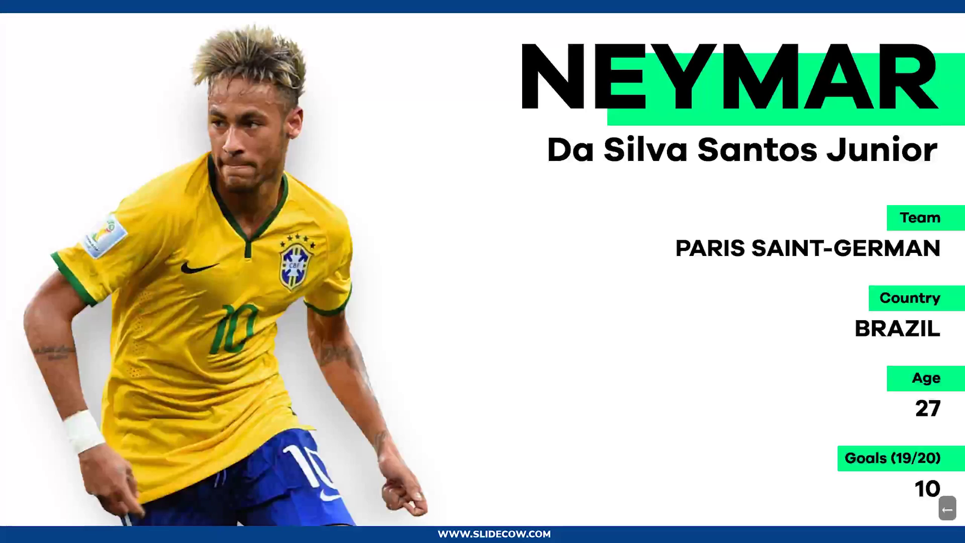
{"action": "key", "text": "Left"}
{"action": "key", "text": "Left"}
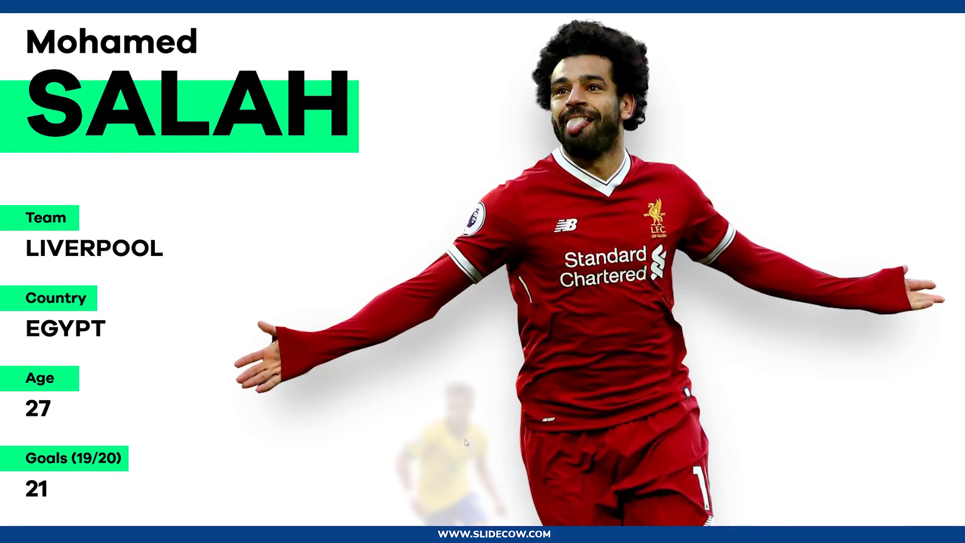
{"action": "key", "text": "Right"}
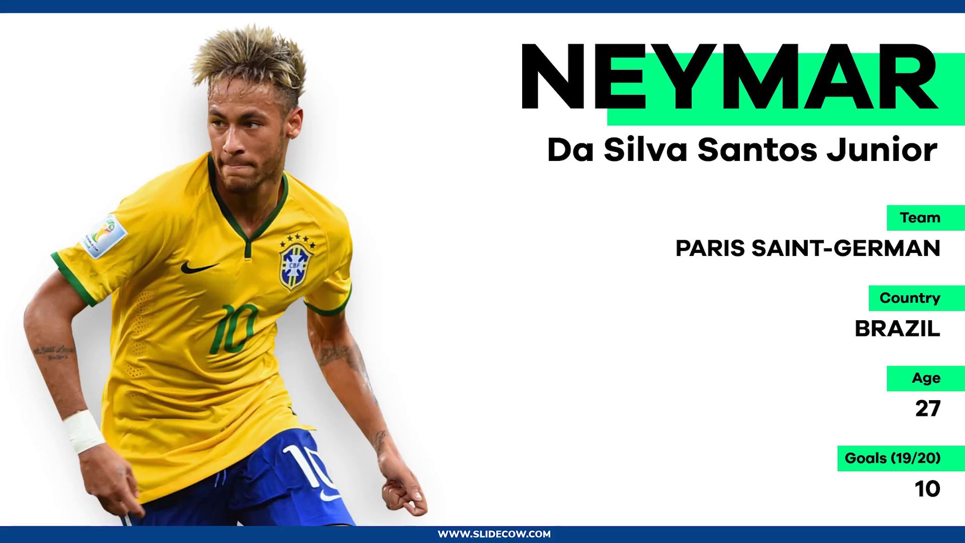
{"action": "key", "text": "Escape"}
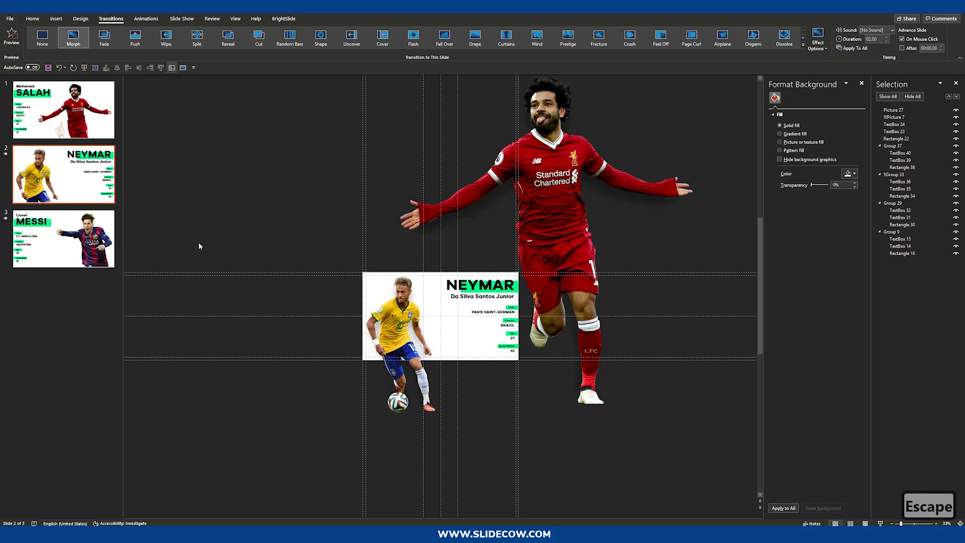
Paste a copy of Messi's photo from slide 3 onto the Neymar slide and shrink it
{"action": "left_click", "coordinate": [111, 241]}
{"action": "left_click", "coordinate": [485, 292]}
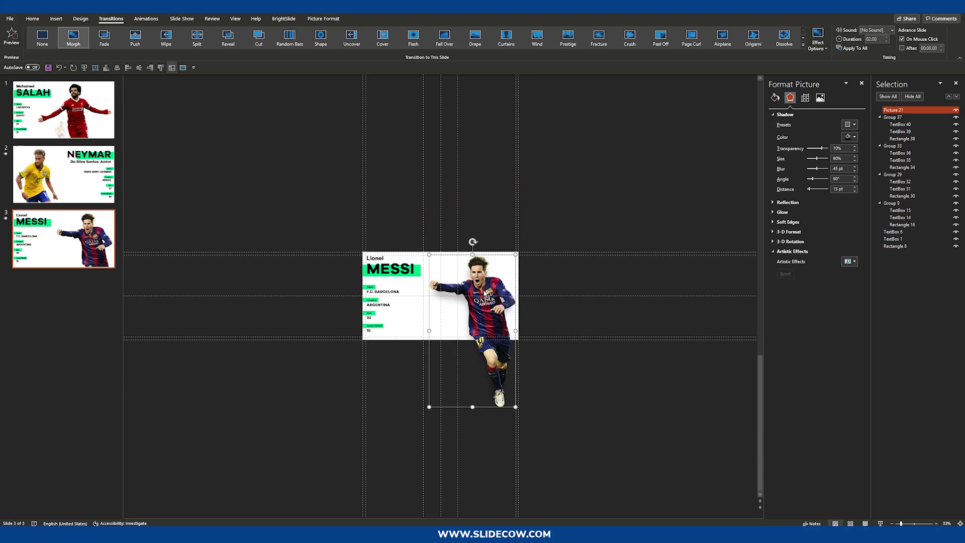
{"action": "key", "text": "ctrl+c"}
{"action": "left_click", "coordinate": [88, 201]}
{"action": "key", "text": "ctrl+v"}
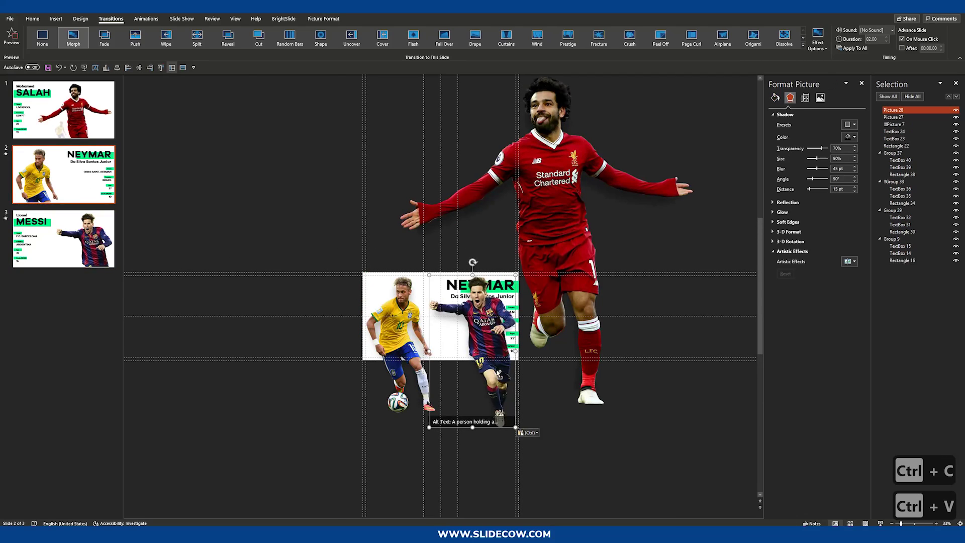
{"action": "scroll", "coordinate": [345, 276], "scroll_direction": "up", "scroll_amount": 3}
{"action": "left_click_drag", "start_coordinate": [344, 276], "coordinate": [444, 432]}
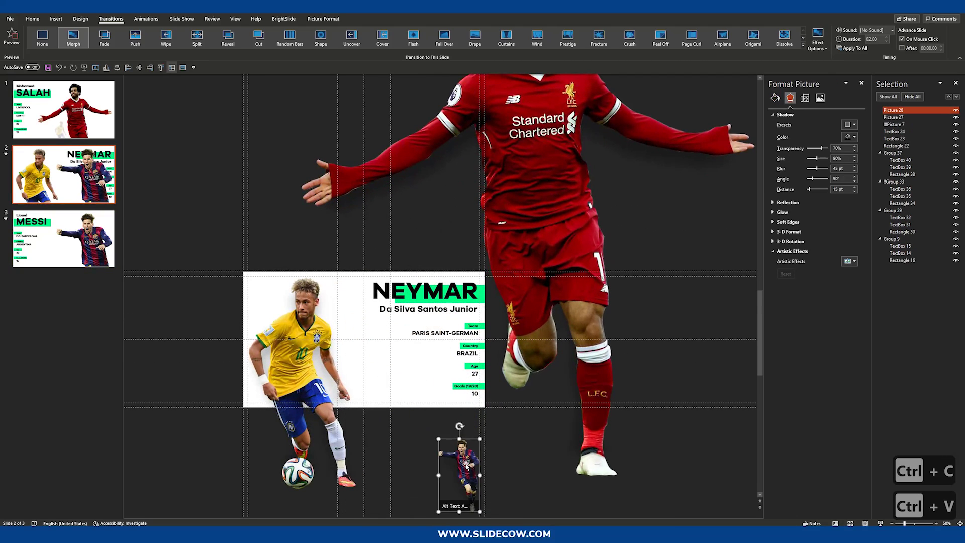
{"action": "left_click_drag", "start_coordinate": [459, 467], "coordinate": [384, 380]}
{"action": "scroll", "coordinate": [387, 397], "scroll_direction": "up", "scroll_amount": 1}
Resize the Messi copy on the Salah slide, then swap it in for the Neymar slide's copy
{"action": "key", "text": "ctrl+c"}
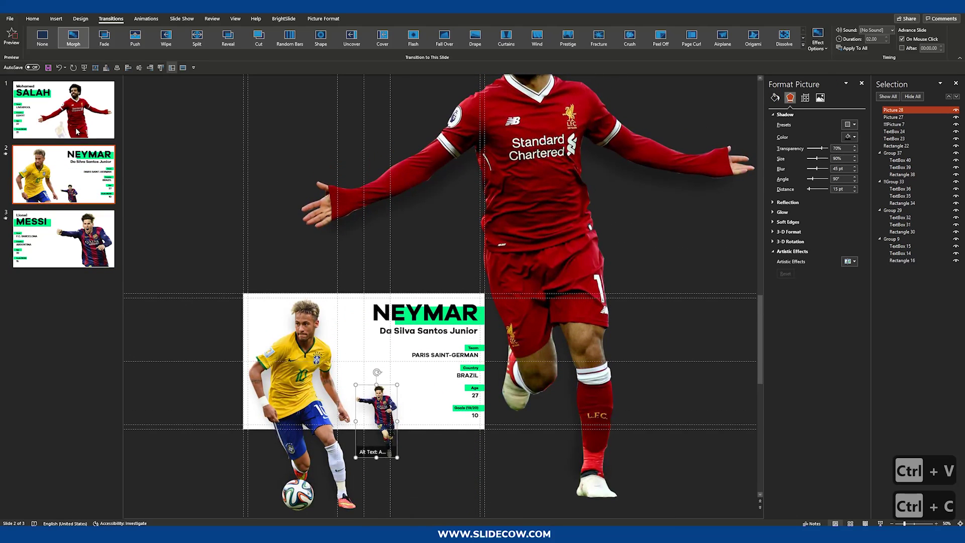
{"action": "left_click", "coordinate": [63, 110]}
{"action": "key", "text": "ctrl+v"}
{"action": "left_click_drag", "start_coordinate": [454, 347], "coordinate": [429, 351]}
{"action": "scroll", "coordinate": [435, 358], "scroll_direction": "up", "scroll_amount": 5}
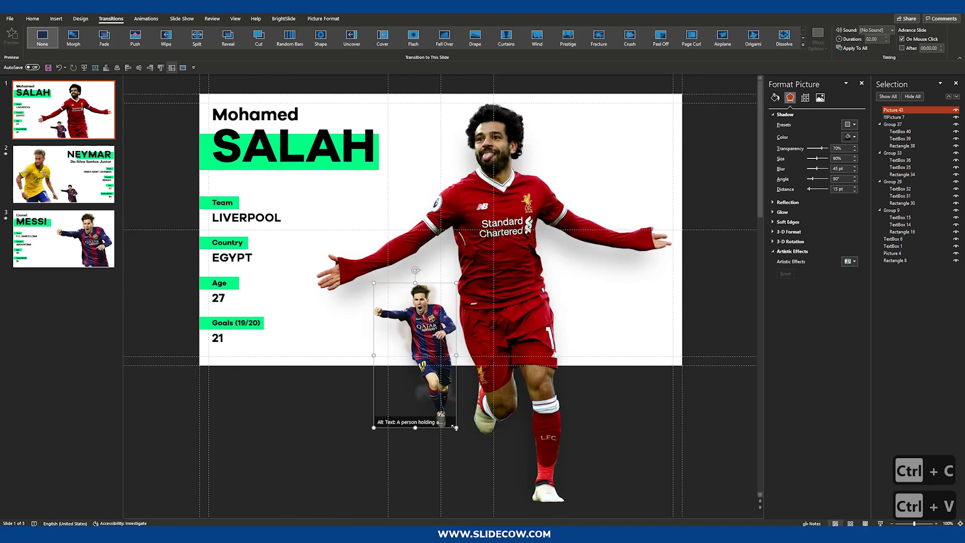
{"action": "left_click_drag", "start_coordinate": [456, 427], "coordinate": [442, 401]}
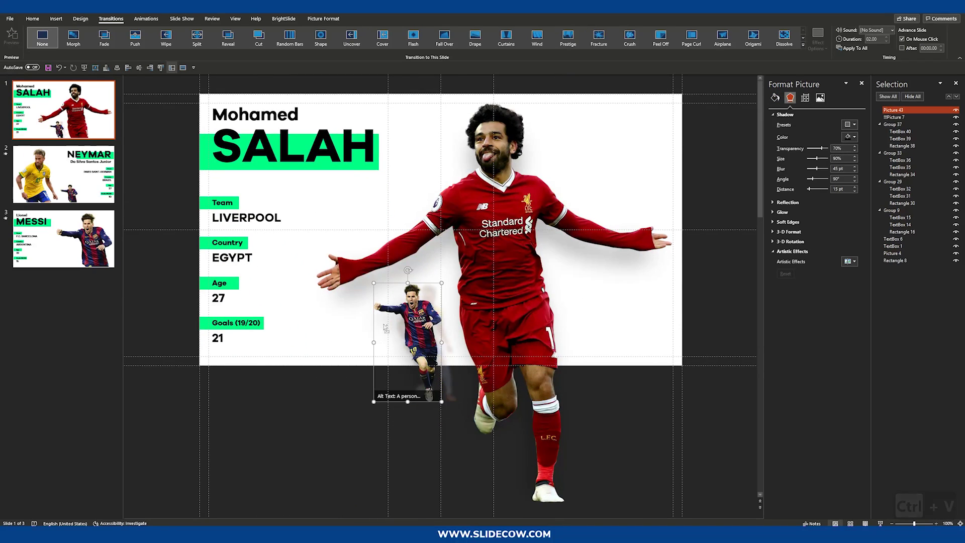
{"action": "key", "text": "ctrl+x"}
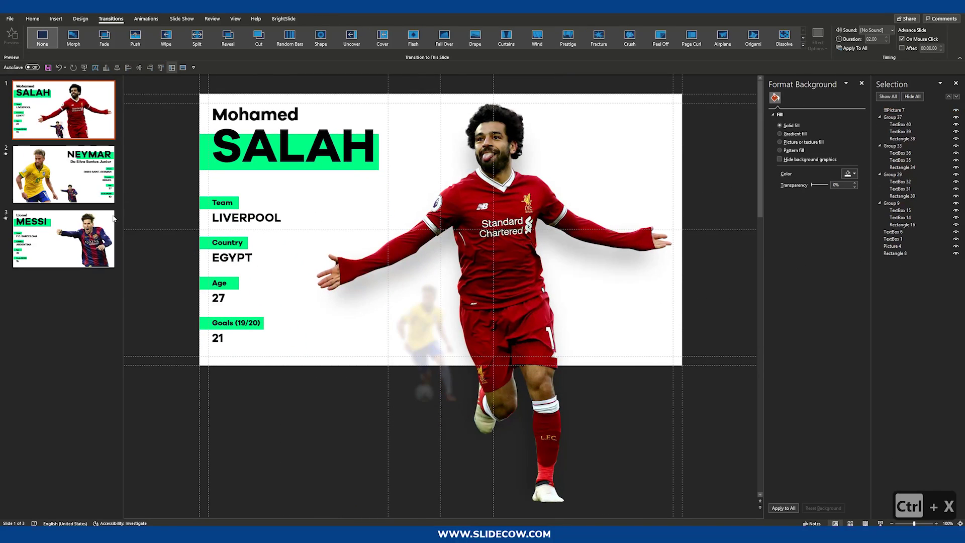
{"action": "scroll", "coordinate": [427, 375], "scroll_direction": "down", "scroll_amount": 3}
{"action": "left_click", "coordinate": [379, 324]}
{"action": "key", "text": "Delete"}
{"action": "key", "text": "ctrl+v"}
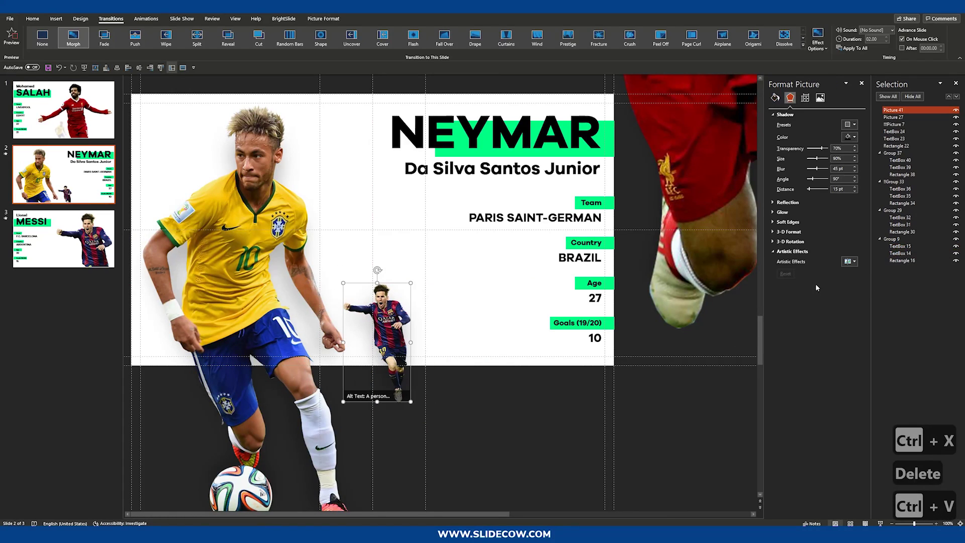
Set the Messi teaser to No Shadow, a radius-30 Blur effect and 80% transparency
{"action": "left_click", "coordinate": [849, 125]}
{"action": "left_click", "coordinate": [852, 152]}
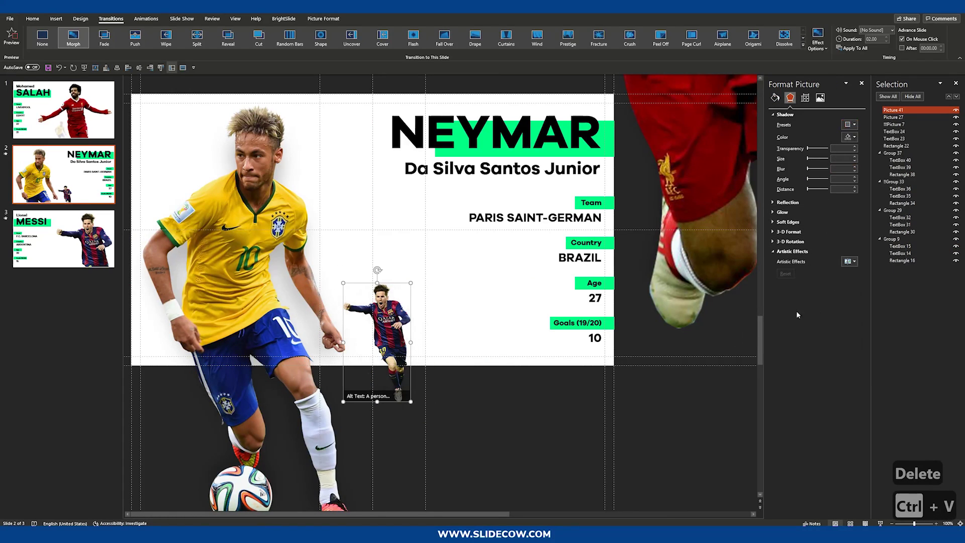
{"action": "left_click", "coordinate": [849, 262]}
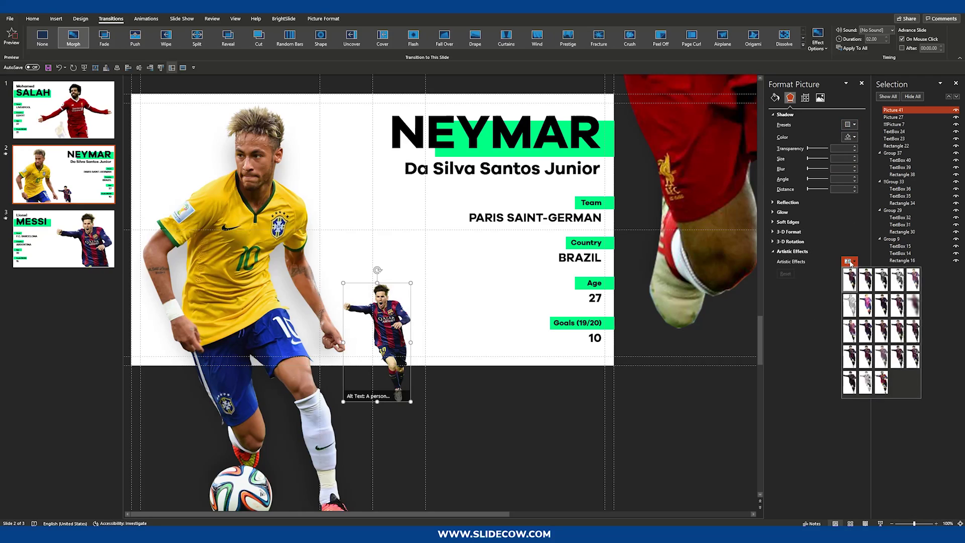
{"action": "left_click", "coordinate": [914, 303]}
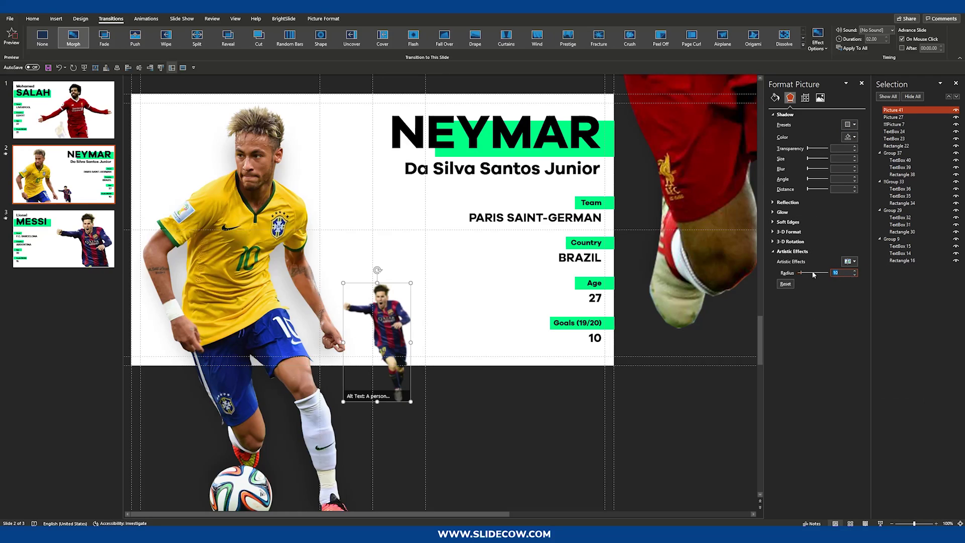
{"action": "type", "text": "30"}
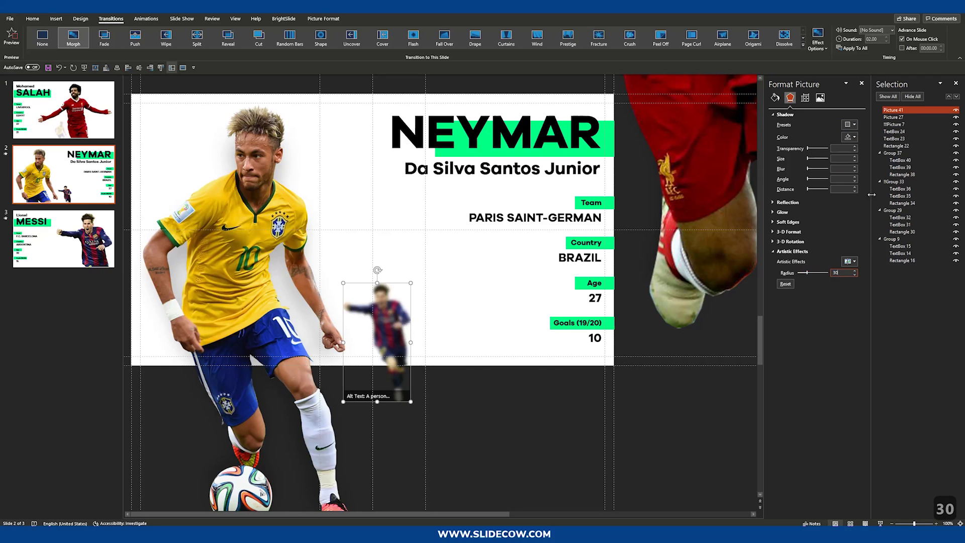
{"action": "left_click", "coordinate": [819, 98]}
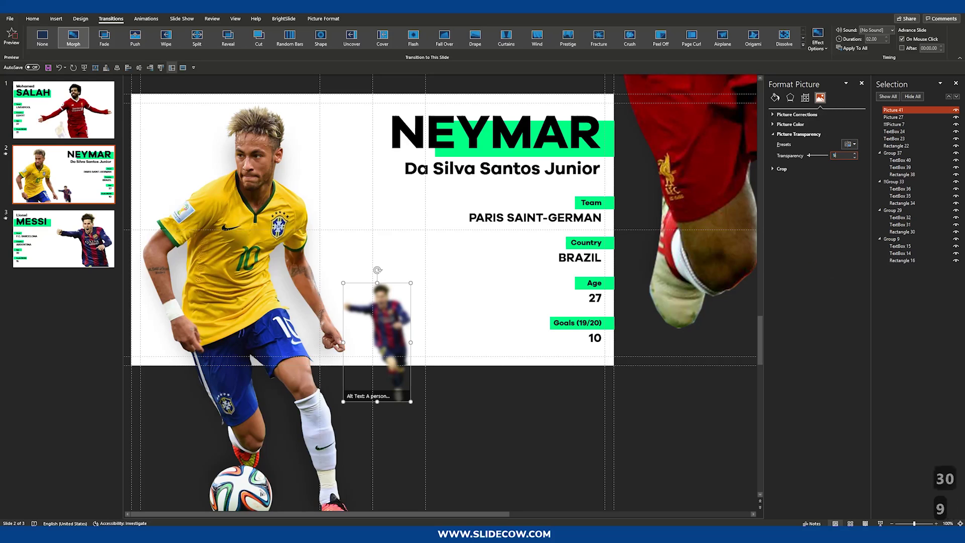
{"action": "key", "text": "BackSpace"}
{"action": "type", "text": "80"}
{"action": "left_click", "coordinate": [530, 415]}
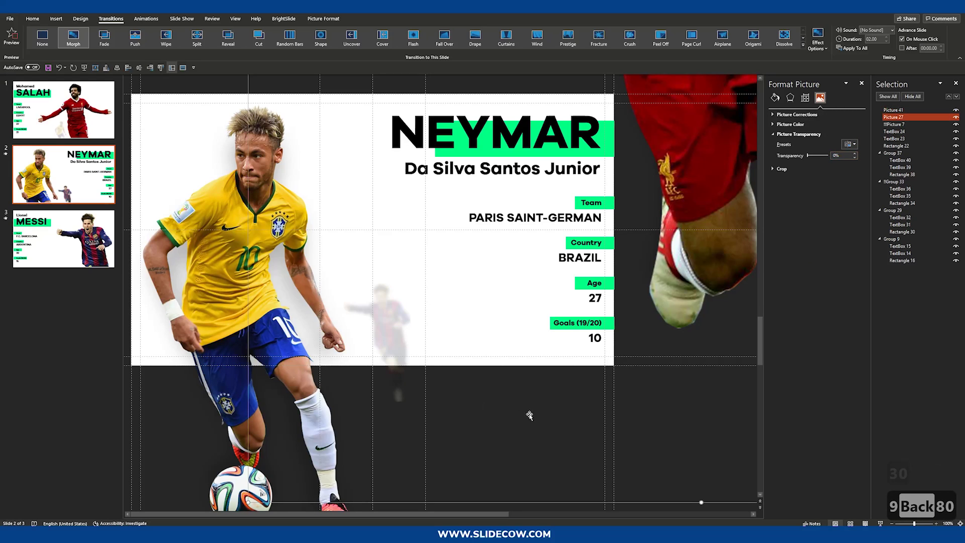
{"action": "scroll", "coordinate": [553, 301], "scroll_direction": "down", "scroll_amount": 3}
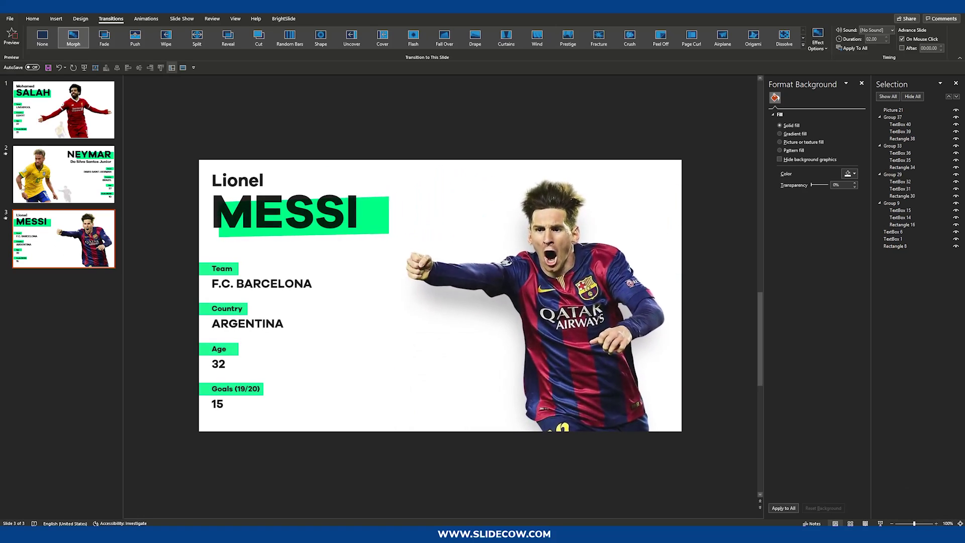
Copy the main Neymar photo and paste it onto the Messi slide
{"action": "scroll", "coordinate": [152, 188], "scroll_direction": "up", "scroll_amount": 3}
{"action": "left_click", "coordinate": [203, 216]}
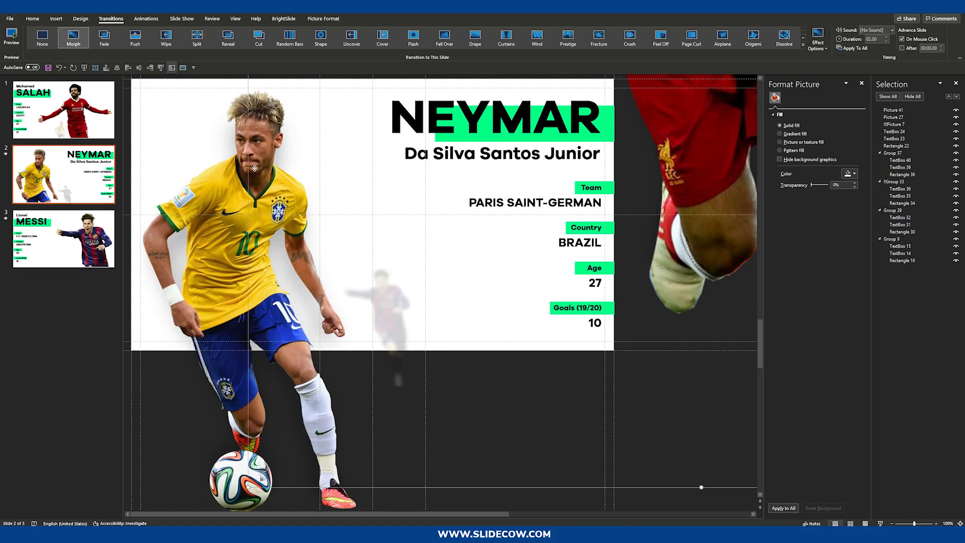
{"action": "left_click", "coordinate": [203, 217]}
{"action": "scroll", "coordinate": [436, 235], "scroll_direction": "down", "scroll_amount": 3}
{"action": "key", "text": "ctrl+c"}
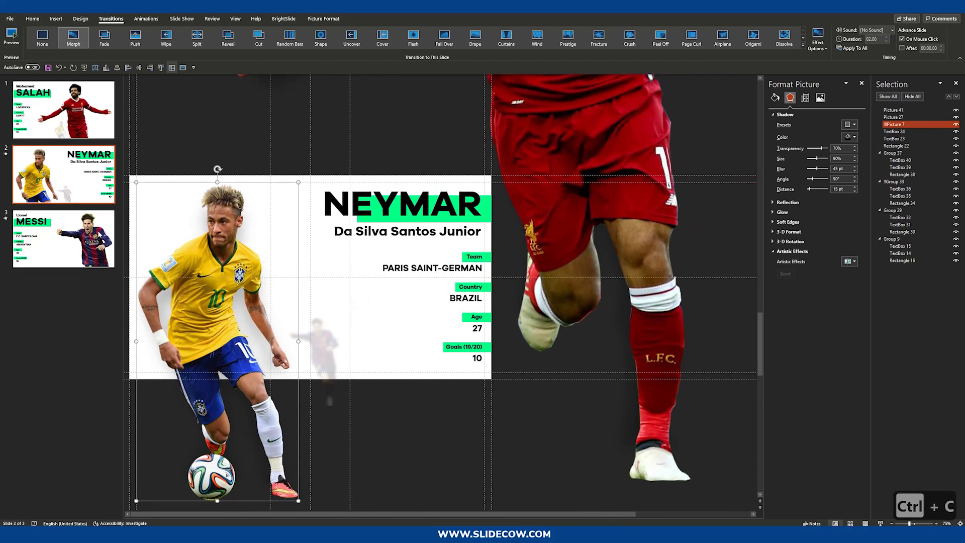
{"action": "left_click", "coordinate": [99, 234]}
{"action": "key", "text": "ctrl+v"}
Enlarge the pasted Neymar photo, move it off the slide's left edge, and preview Morph
{"action": "scroll", "coordinate": [333, 258], "scroll_direction": "down", "scroll_amount": 3}
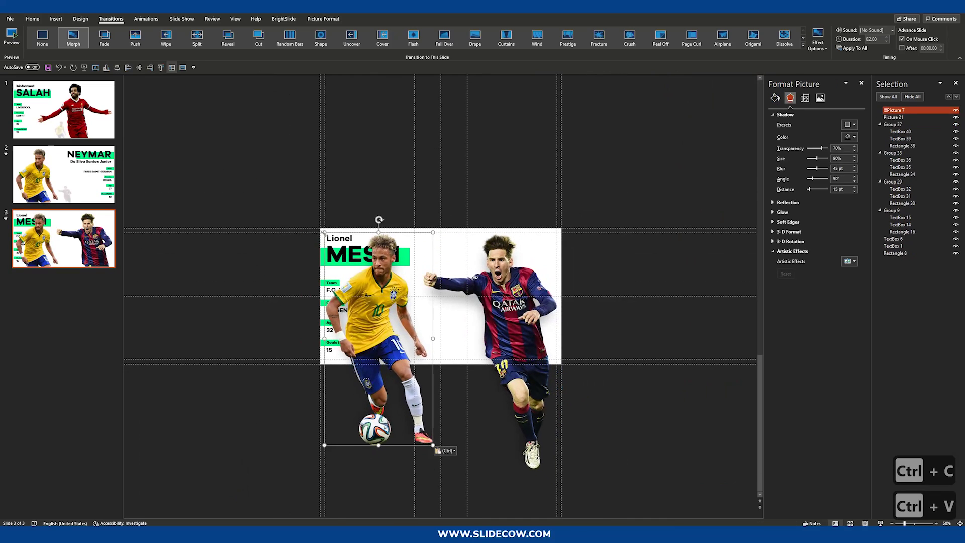
{"action": "left_click_drag", "start_coordinate": [324, 232], "coordinate": [252, 88]}
{"action": "scroll", "coordinate": [366, 252], "scroll_direction": "down", "scroll_amount": 2}
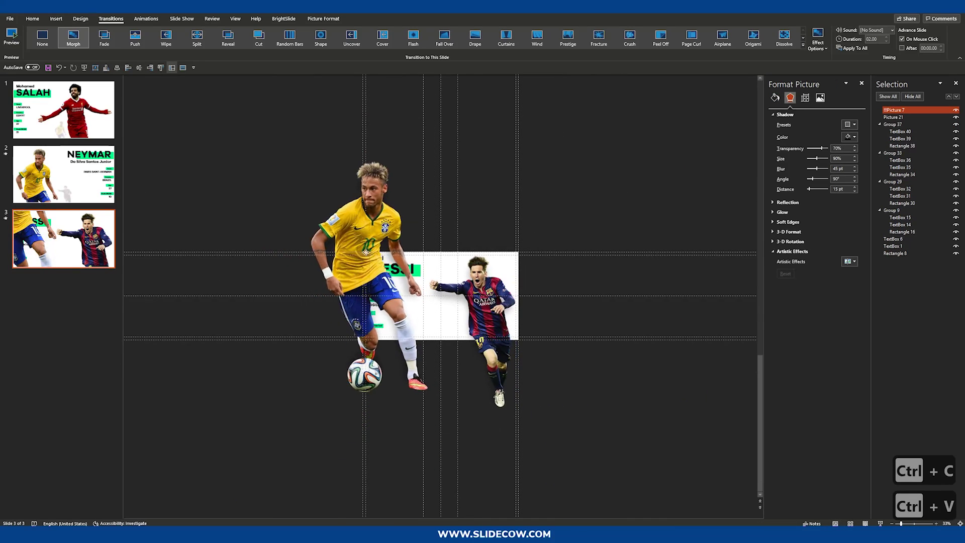
{"action": "left_click_drag", "start_coordinate": [366, 252], "coordinate": [298, 252]}
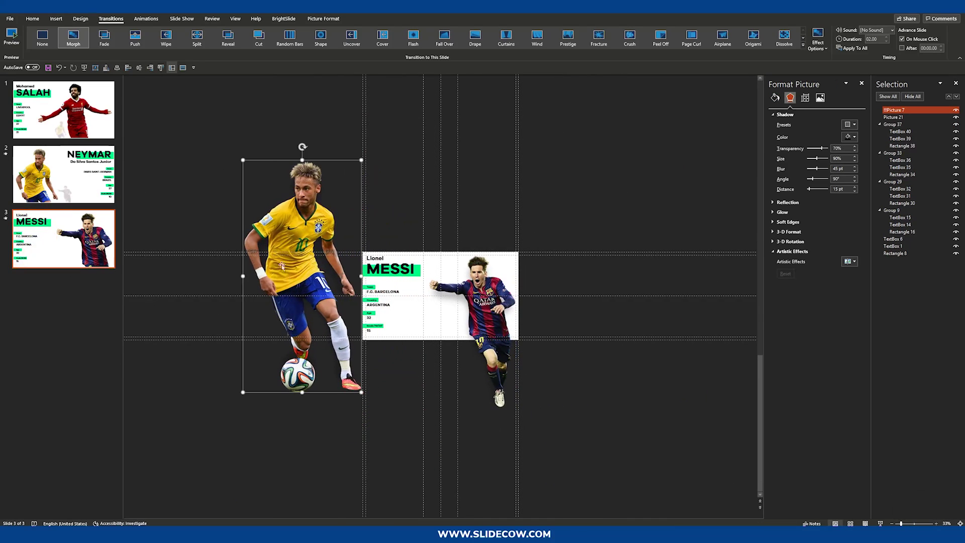
{"action": "left_click", "coordinate": [74, 35]}
Paste a Neymar copy on the Neymar slide, position it over the Salah photo, and enlarge it
{"action": "key", "text": "ctrl+c"}
{"action": "left_click", "coordinate": [63, 174]}
{"action": "key", "text": "ctrl+v"}
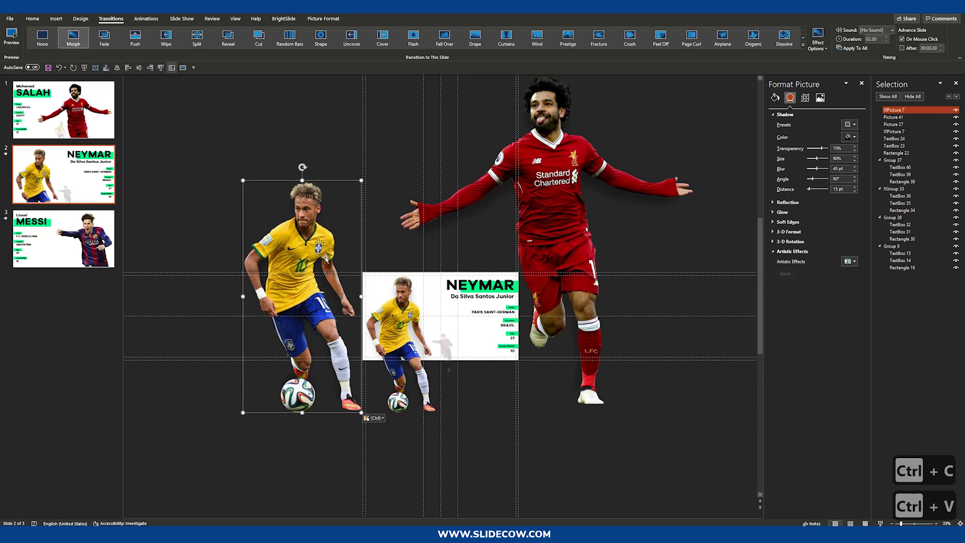
{"action": "left_click_drag", "start_coordinate": [326, 258], "coordinate": [598, 253]}
{"action": "left_click_drag", "start_coordinate": [510, 175], "coordinate": [455, 135]}
Replace the old Neymar photo on the Messi slide with the enlarged copy and preview Morph
{"action": "key", "text": "ctrl+c"}
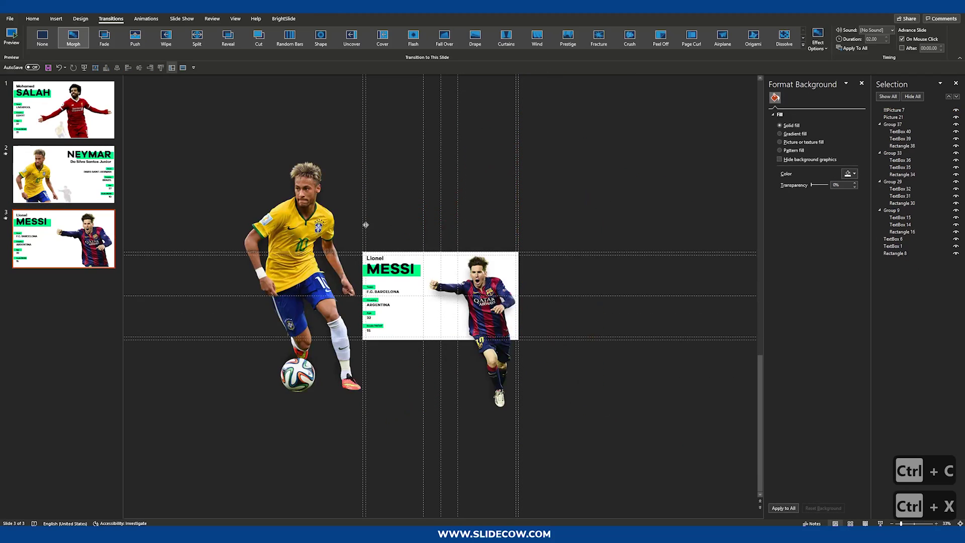
{"action": "left_click", "coordinate": [301, 245]}
{"action": "key", "text": "ctrl+x"}
{"action": "key", "text": "Delete"}
{"action": "key", "text": "ctrl+v"}
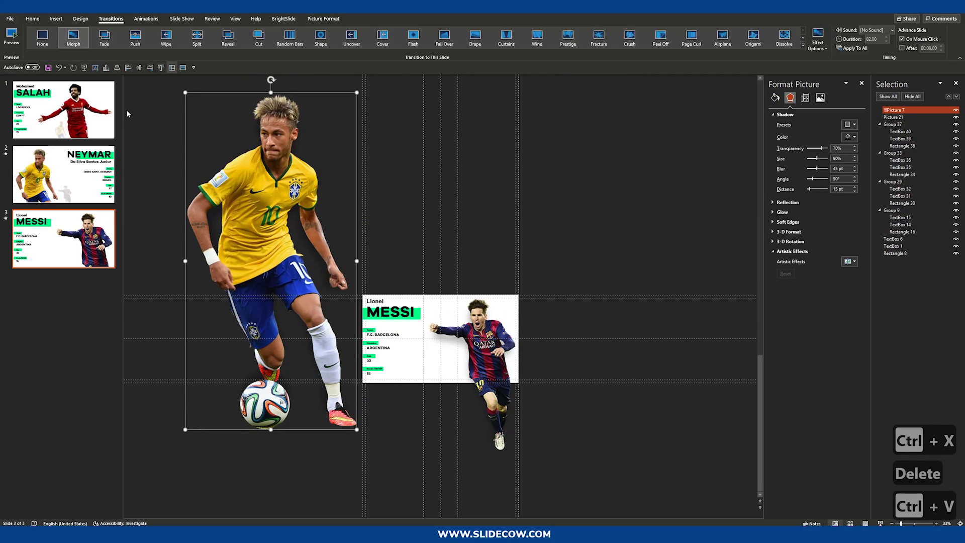
{"action": "left_click", "coordinate": [78, 45]}
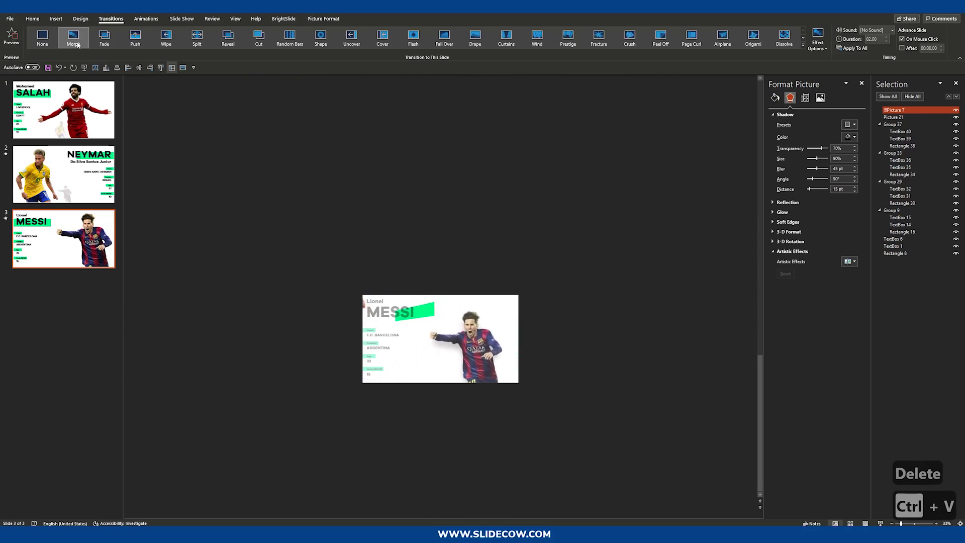
{"action": "scroll", "coordinate": [448, 324], "scroll_direction": "up", "scroll_amount": 2}
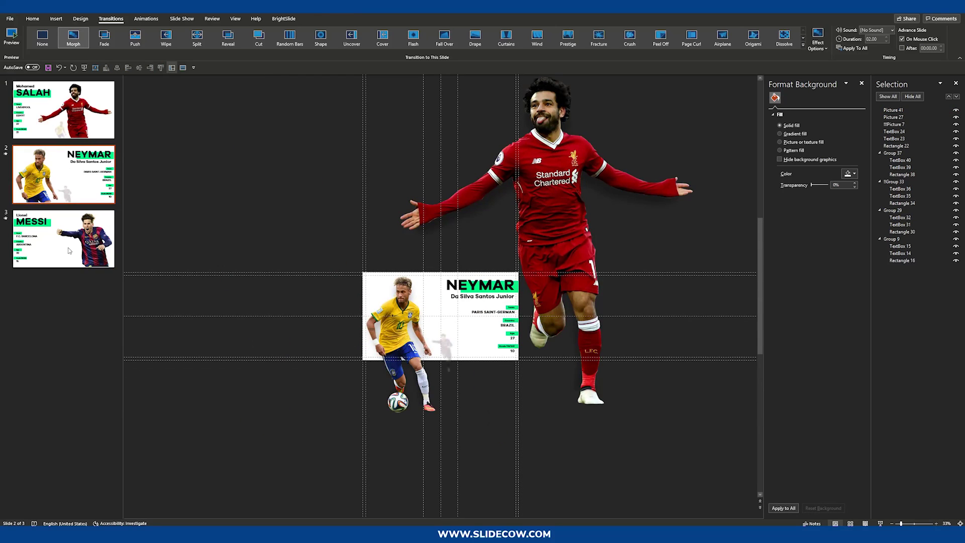
Lower the Neymar photo beside the Messi slide and replay the Morph preview several times
{"action": "left_click", "coordinate": [70, 250]}
{"action": "left_click_drag", "start_coordinate": [262, 195], "coordinate": [257, 293]}
{"action": "left_click", "coordinate": [74, 38]}
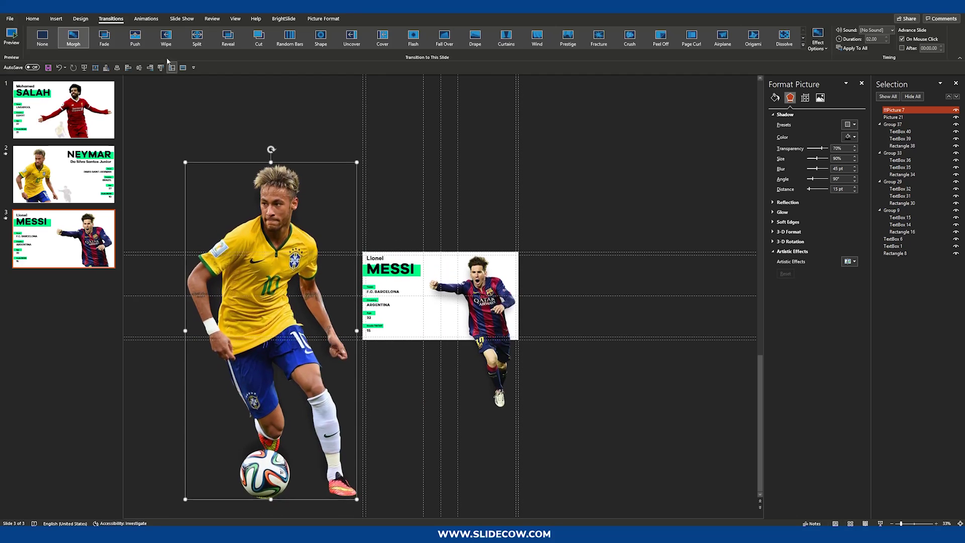
{"action": "left_click", "coordinate": [74, 37]}
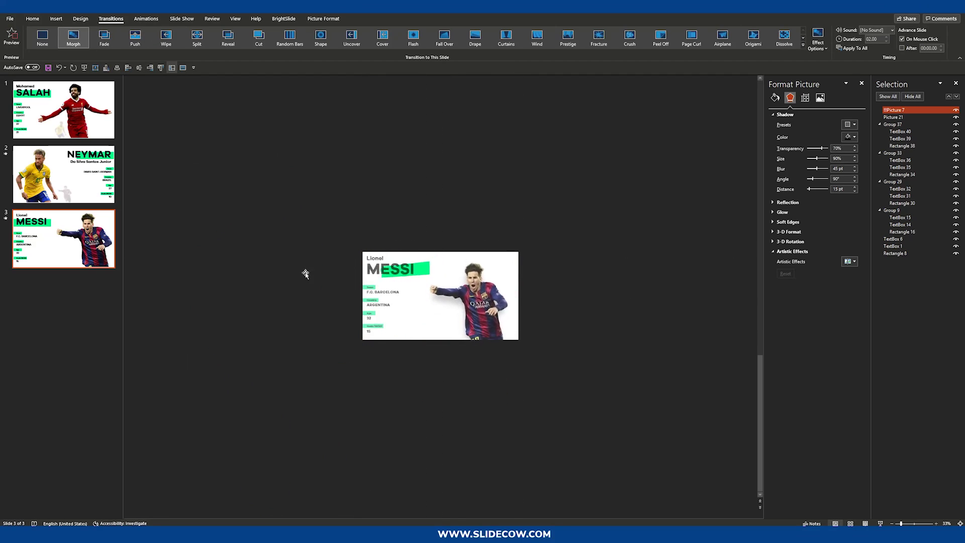
{"action": "left_click", "coordinate": [80, 39]}
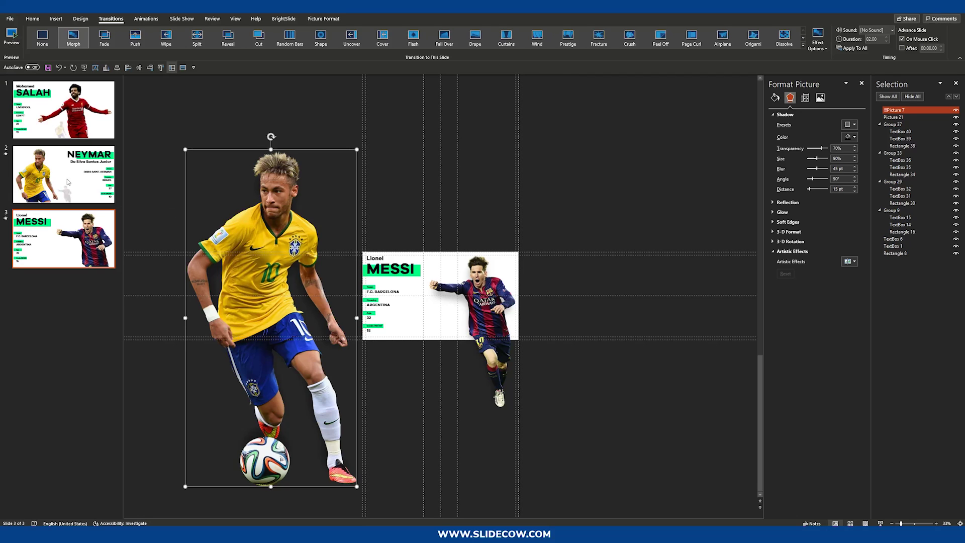
{"action": "left_click", "coordinate": [108, 277]}
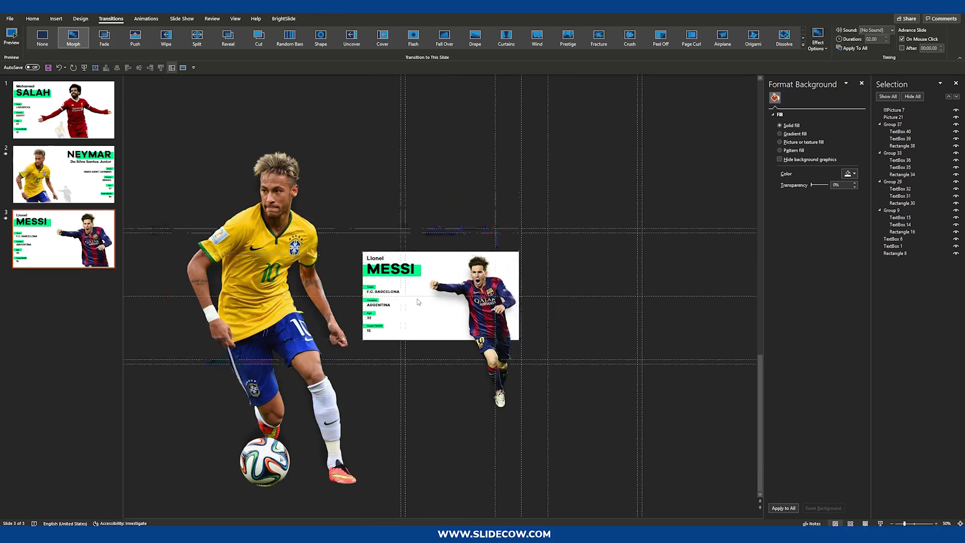
Start the slide show from the Neymar slide with Shift+F5 and step back to Salah
{"action": "scroll", "coordinate": [454, 338], "scroll_direction": "up", "scroll_amount": 2, "text": "ctrl"}
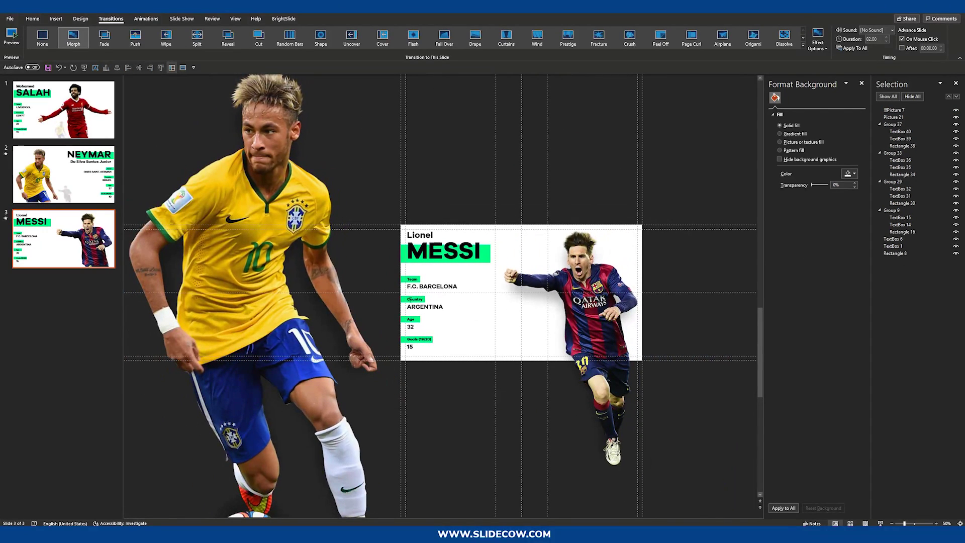
{"action": "left_click", "coordinate": [90, 113]}
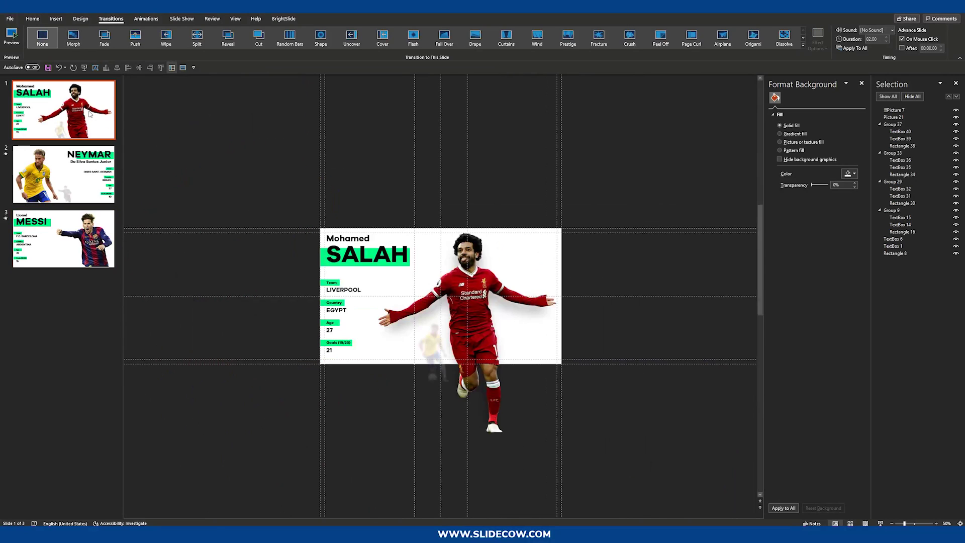
{"action": "left_click", "coordinate": [69, 200]}
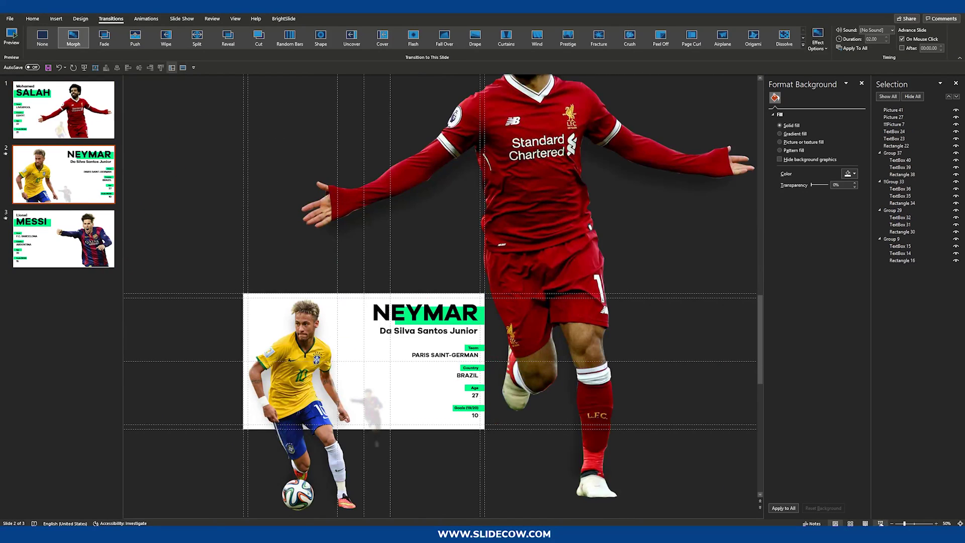
{"action": "key", "text": "shift+F5"}
{"action": "key", "text": "Left"}
{"action": "key", "text": "Left"}
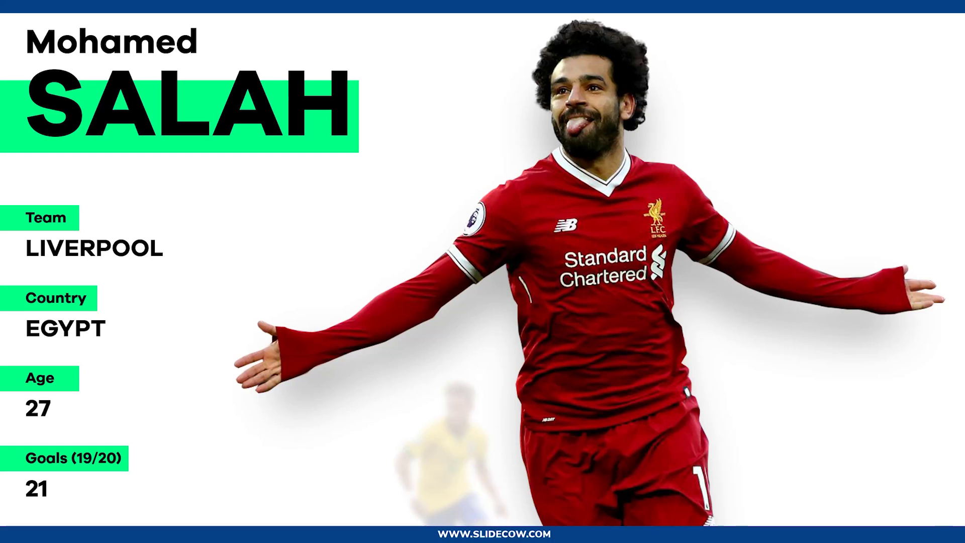
Advance the show to the Neymar slide and open the slide-show pen options
{"action": "key", "text": "Right"}
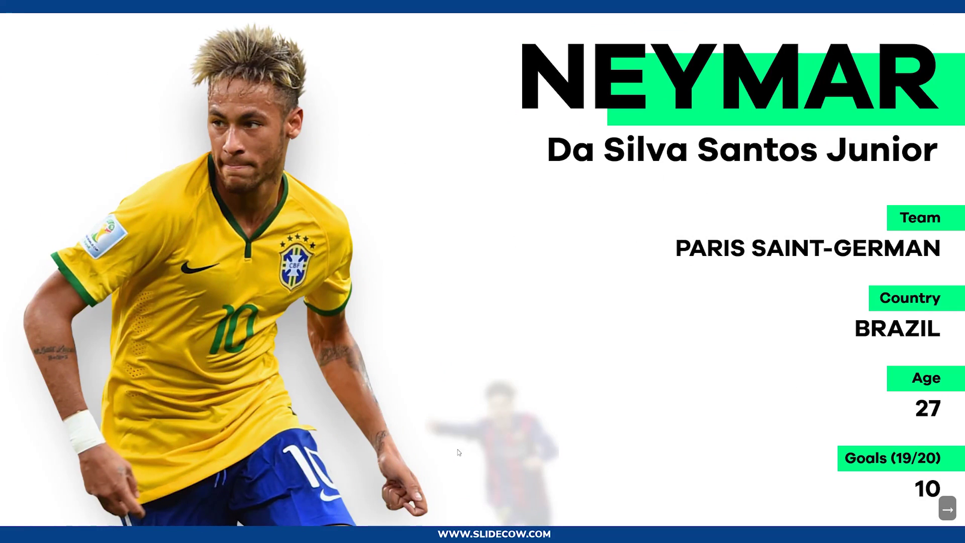
{"action": "left_click", "coordinate": [35, 530]}
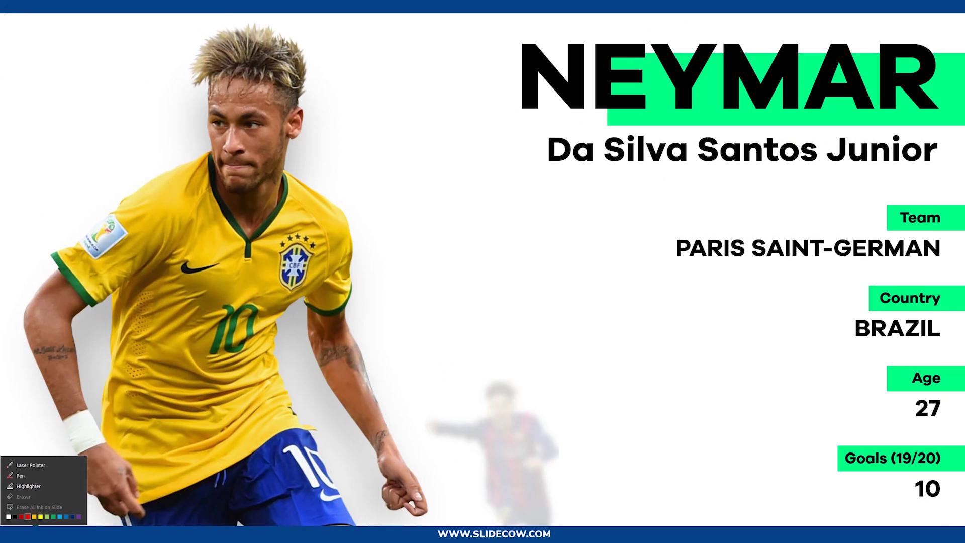